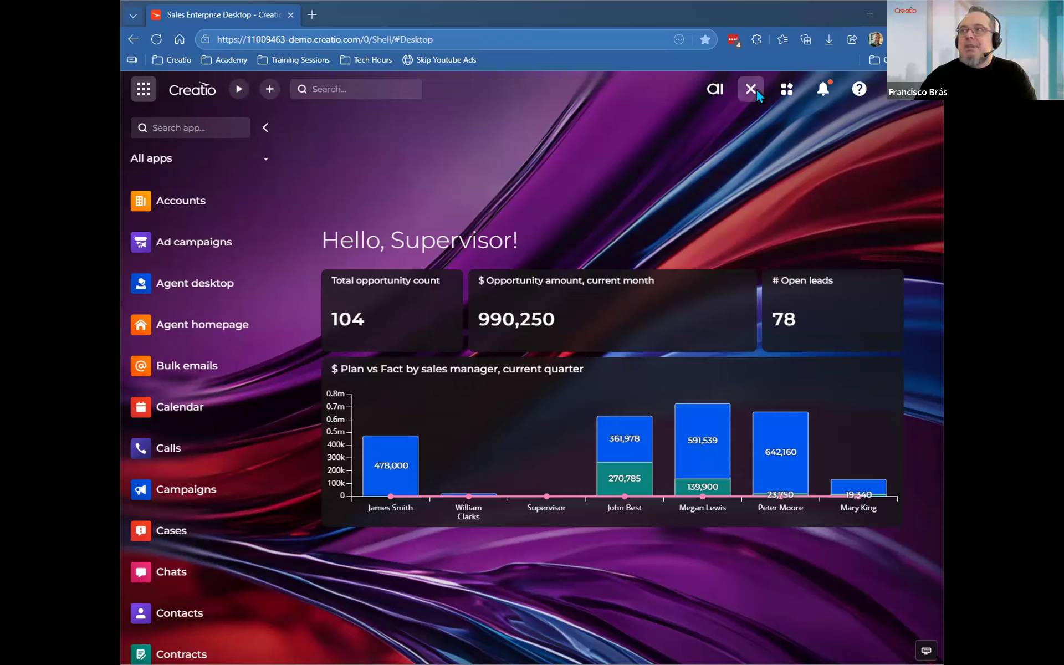
Browse the notification sidebar's Reminders, Feed notifications, Approvals and Contract Status panels.
{"action": "left_click", "coordinate": [825, 90]}
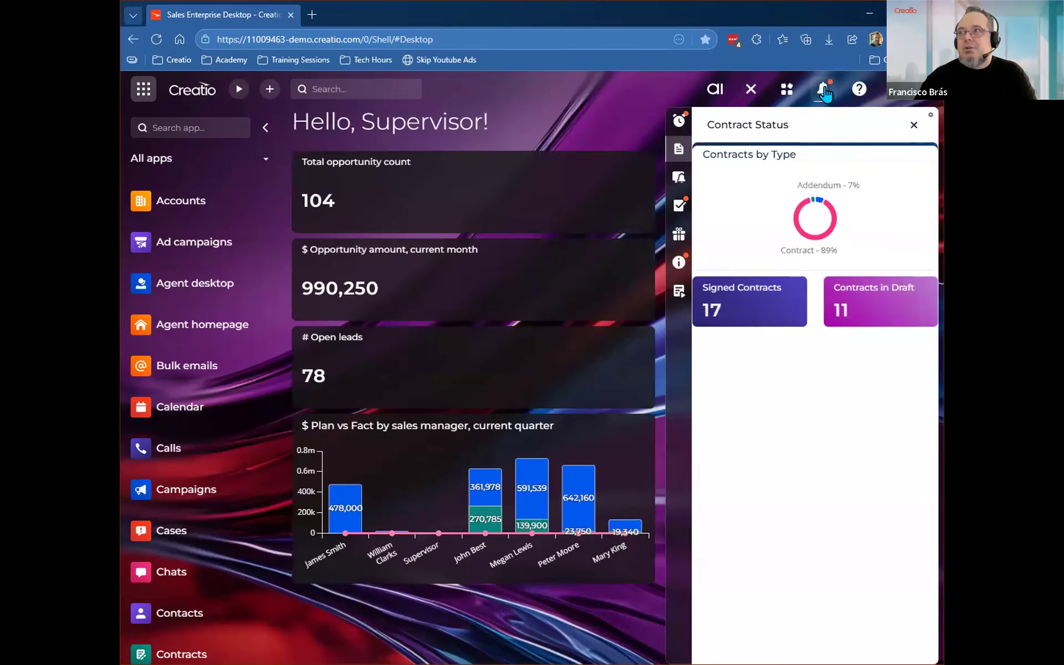
{"action": "left_click", "coordinate": [678, 123]}
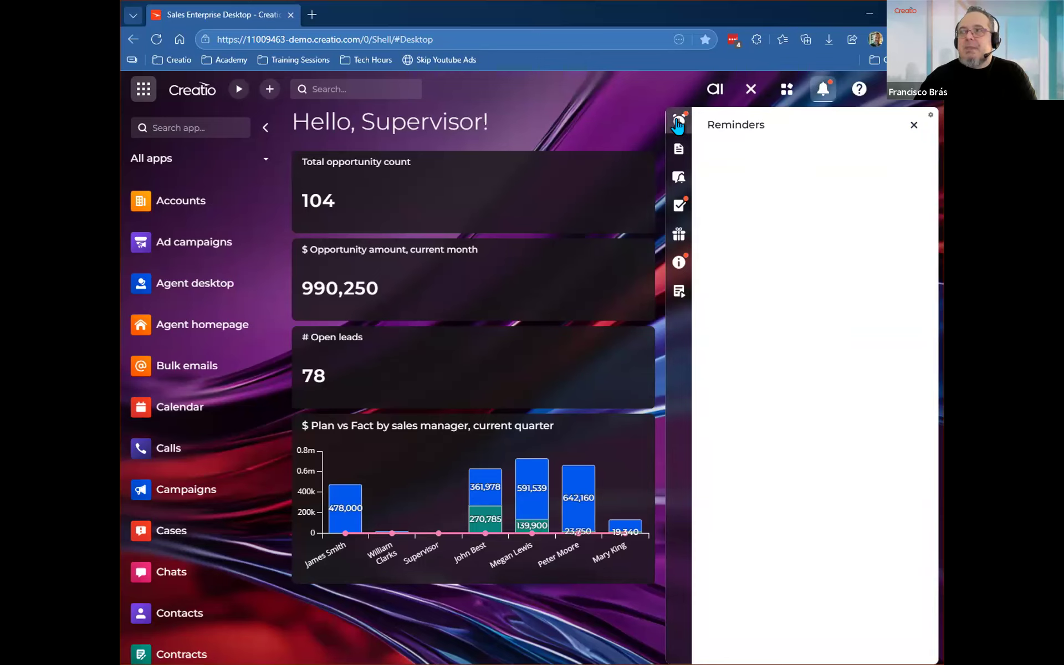
{"action": "left_click", "coordinate": [677, 177]}
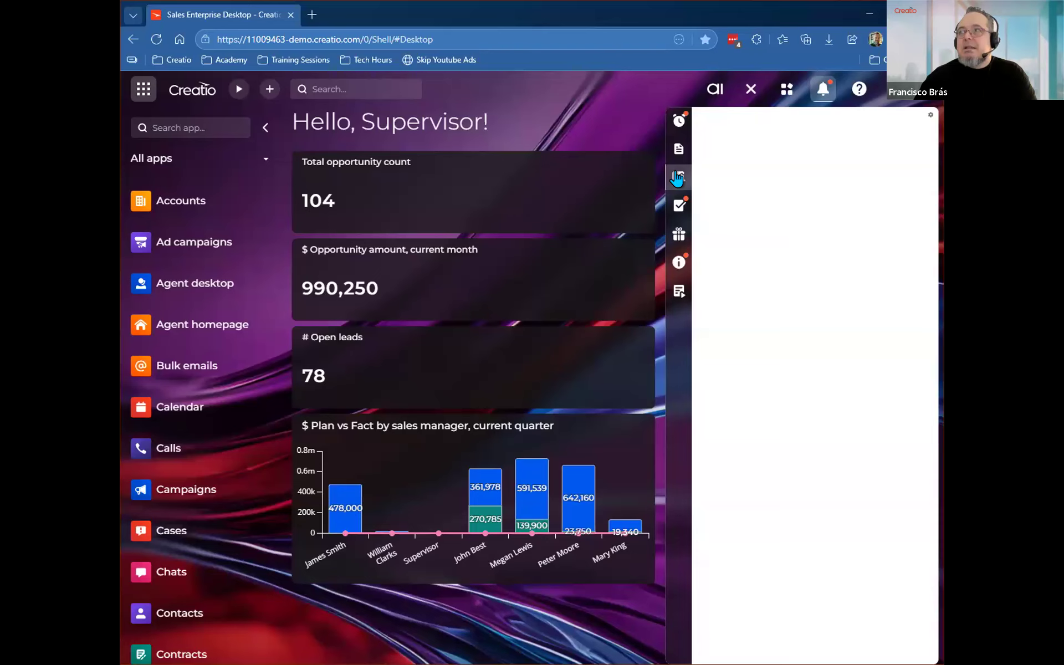
{"action": "left_click", "coordinate": [677, 208]}
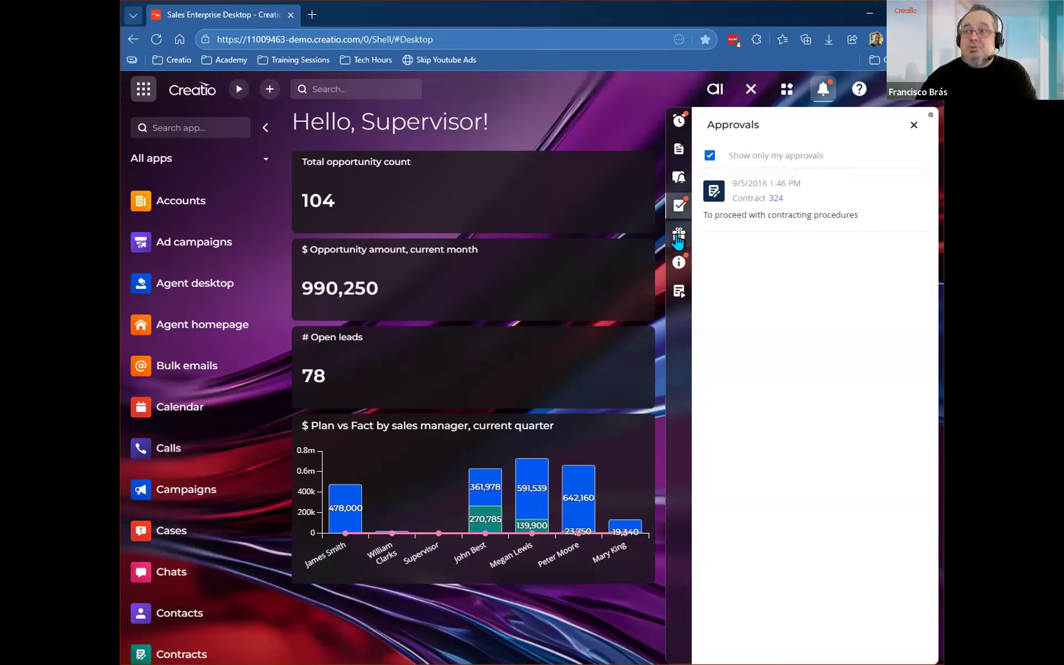
{"action": "left_click", "coordinate": [677, 153]}
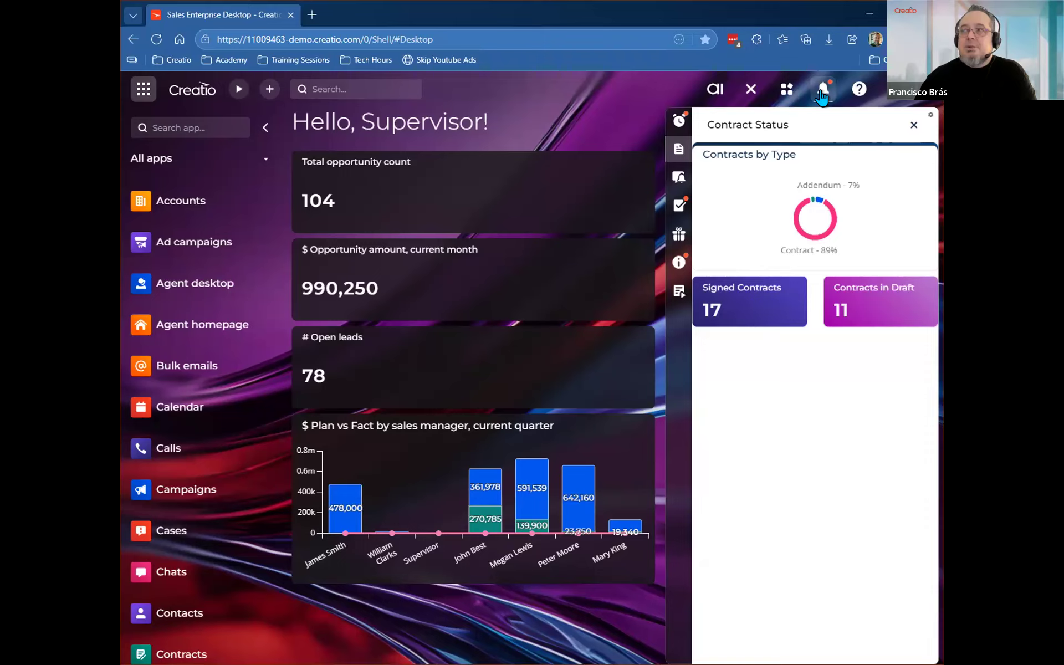
View the Products sidebar, check the Contract Status panel again, and close the sidebar.
{"action": "left_click", "coordinate": [751, 93]}
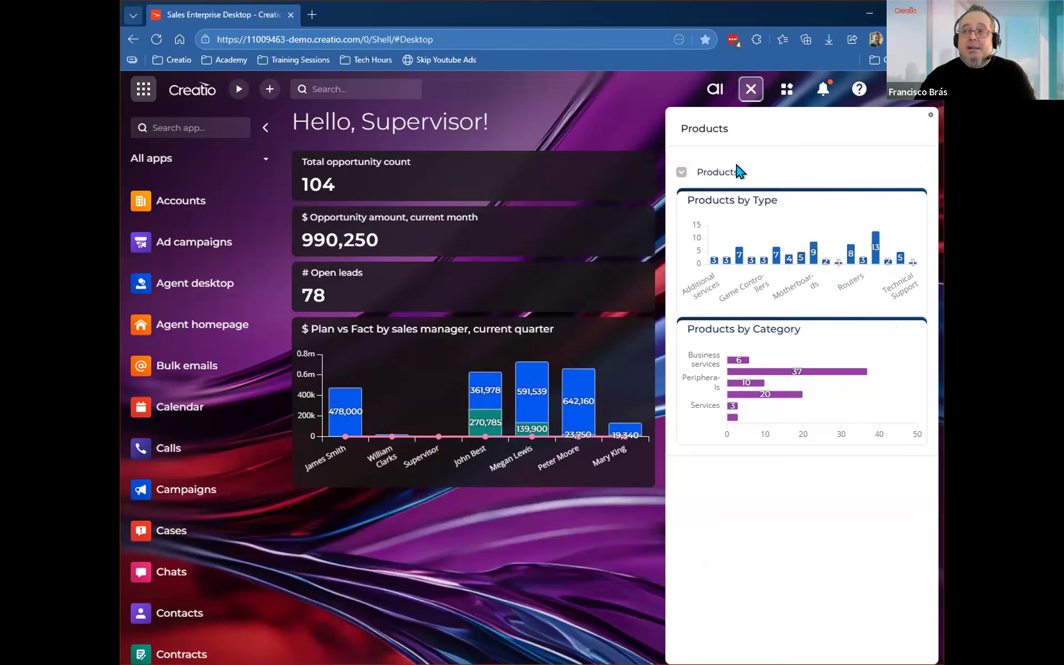
{"action": "left_click", "coordinate": [750, 90]}
{"action": "left_click", "coordinate": [823, 88]}
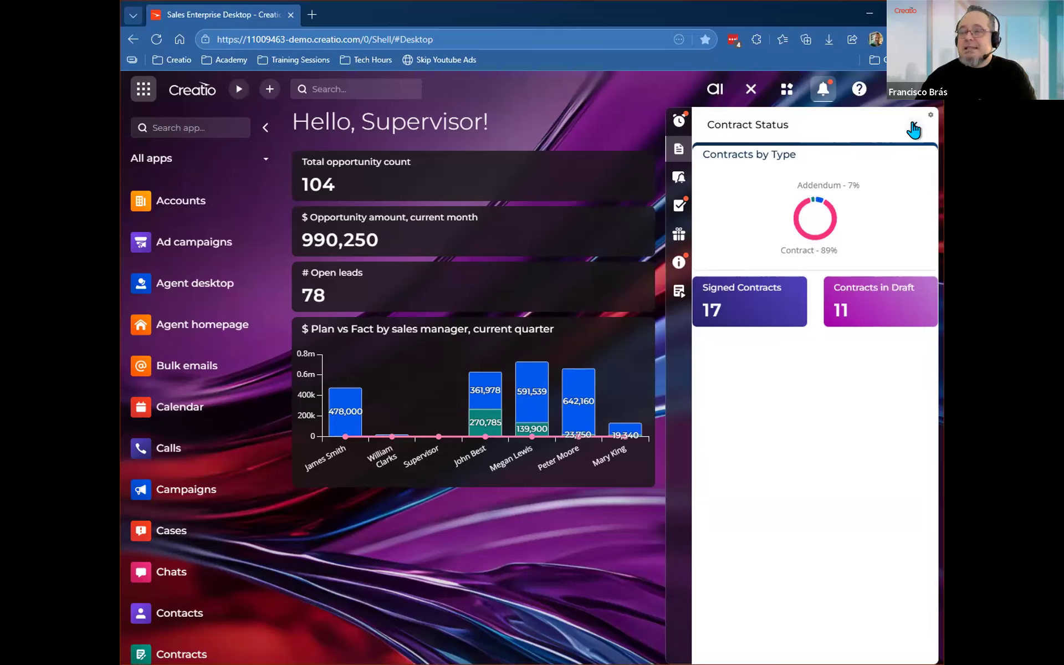
{"action": "left_click", "coordinate": [824, 91]}
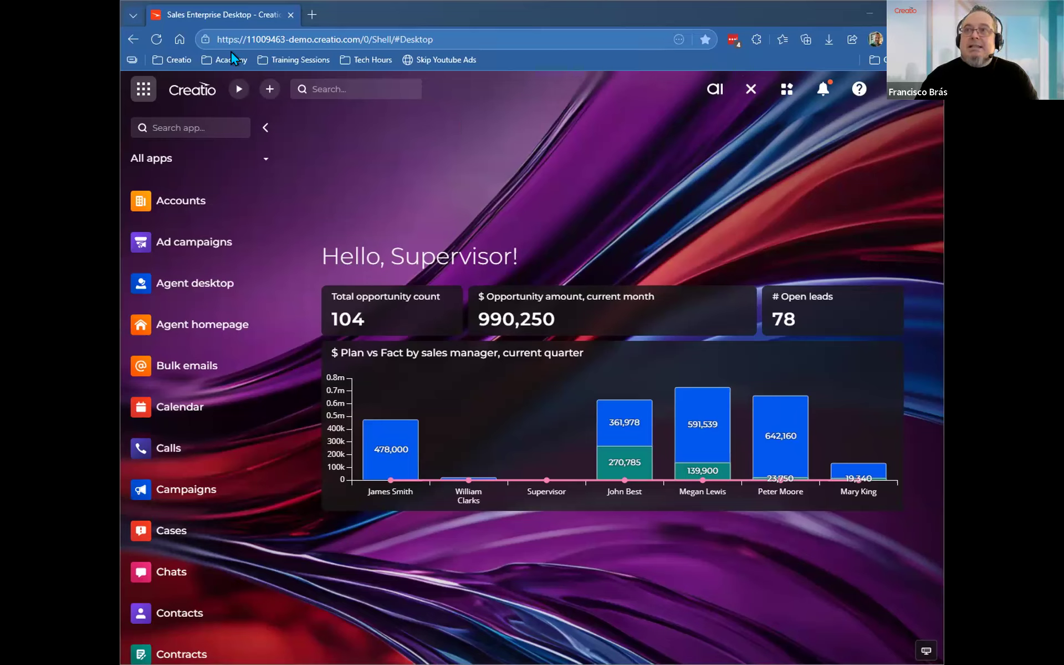
Open the Feature toggling page by replacing the end of the site address after /0/ with Flags.
{"action": "left_click", "coordinate": [375, 38]}
{"action": "left_click_drag", "start_coordinate": [382, 39], "coordinate": [470, 42]}
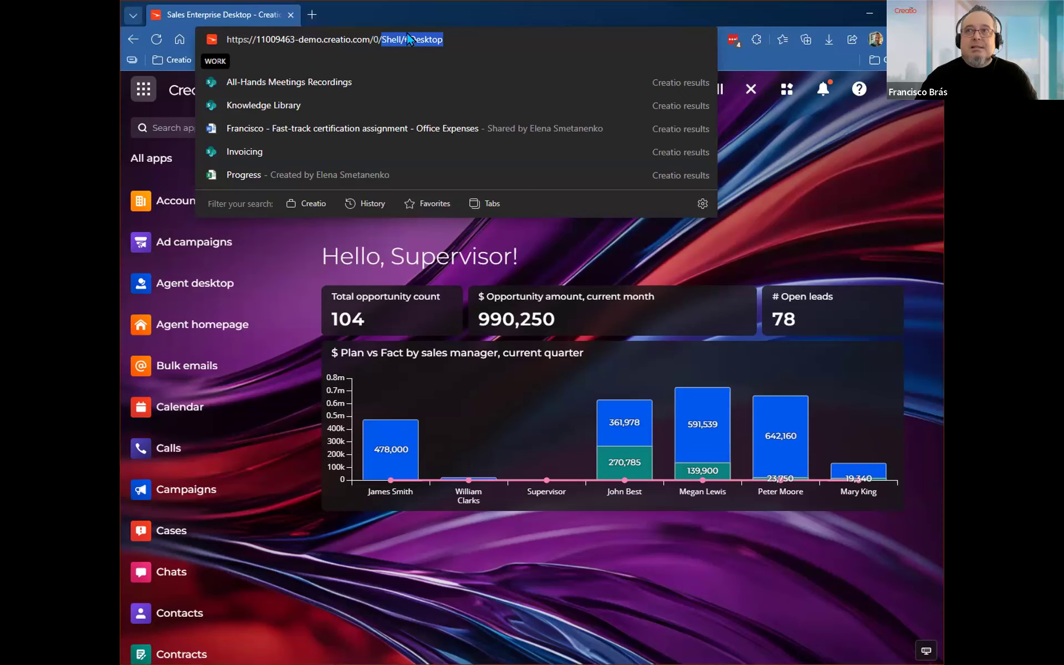
{"action": "type", "text": "F"}
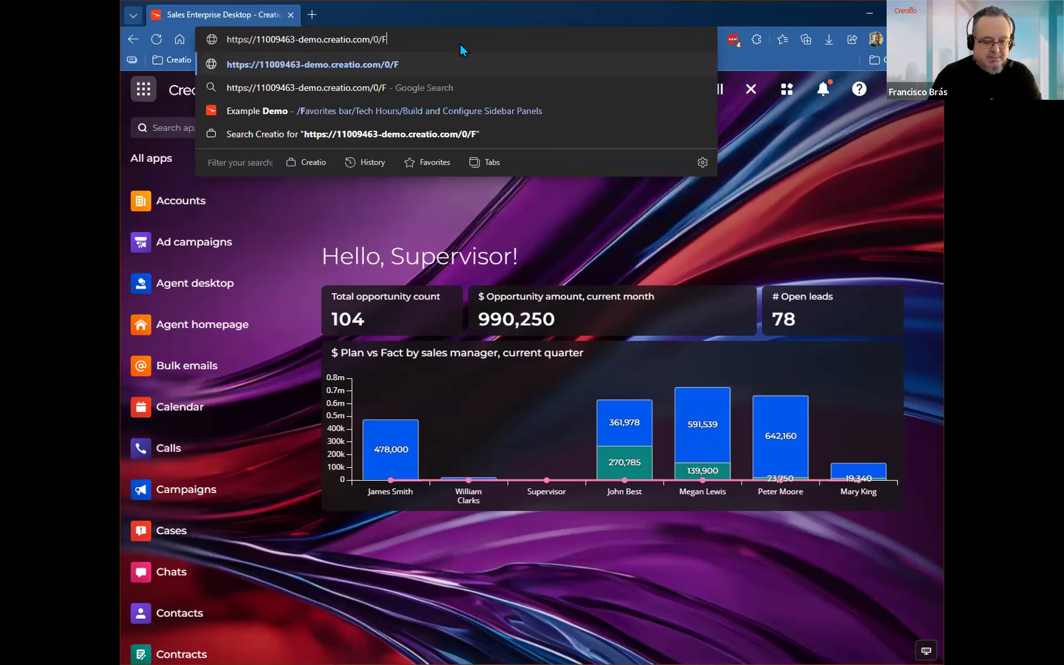
{"action": "type", "text": "lags"}
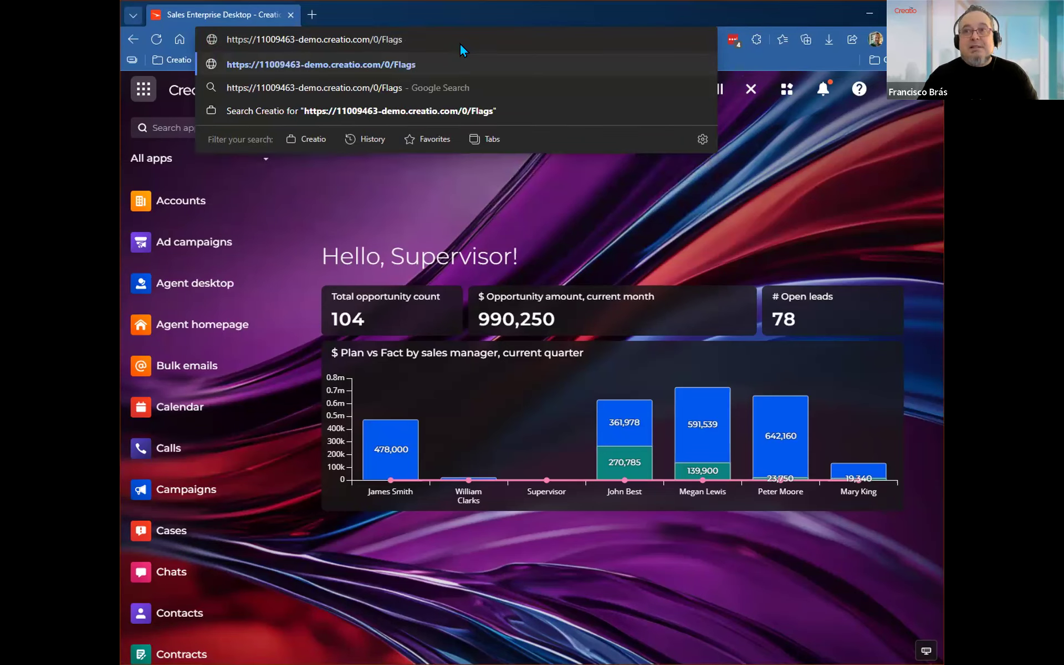
{"action": "key", "text": "Return"}
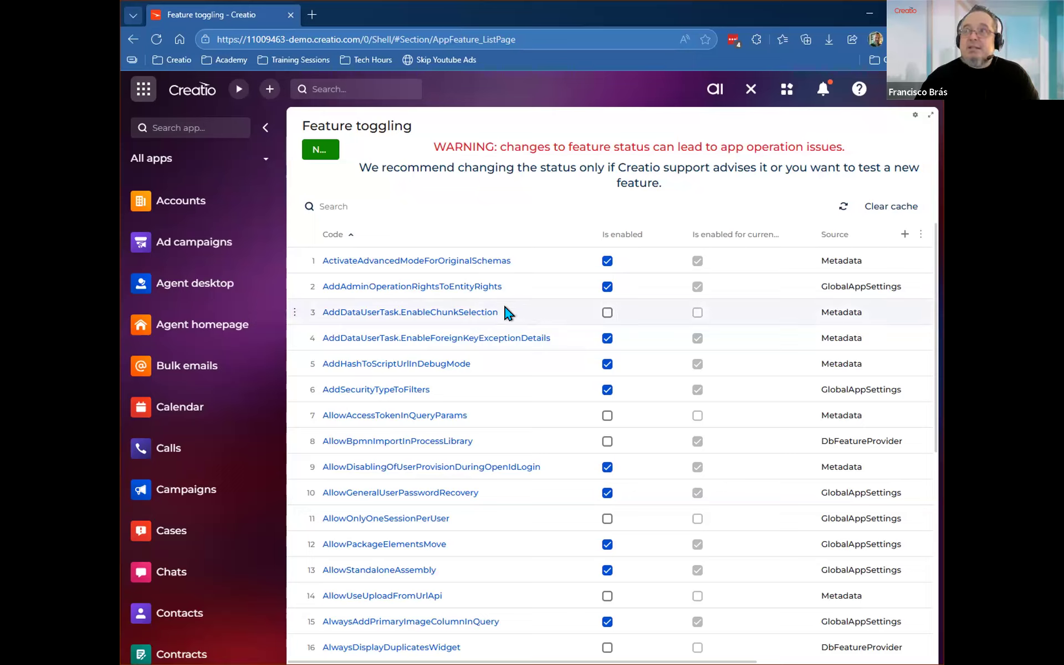
Search the feature list for SidePanelExtensions.
{"action": "left_click_drag", "start_coordinate": [372, 39], "coordinate": [562, 22]}
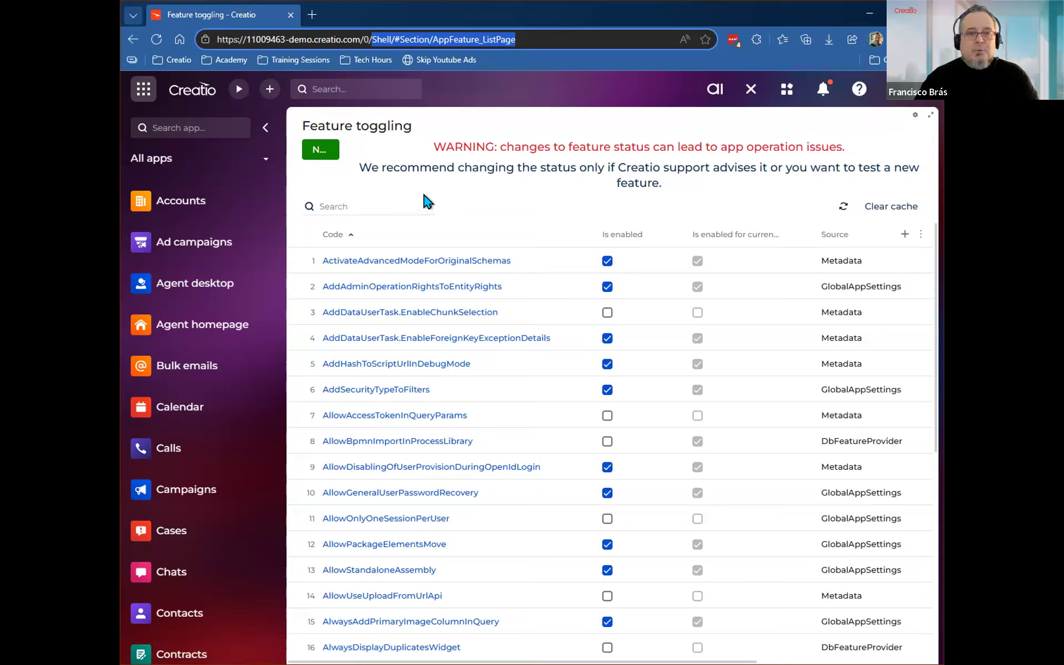
{"action": "left_click", "coordinate": [339, 203]}
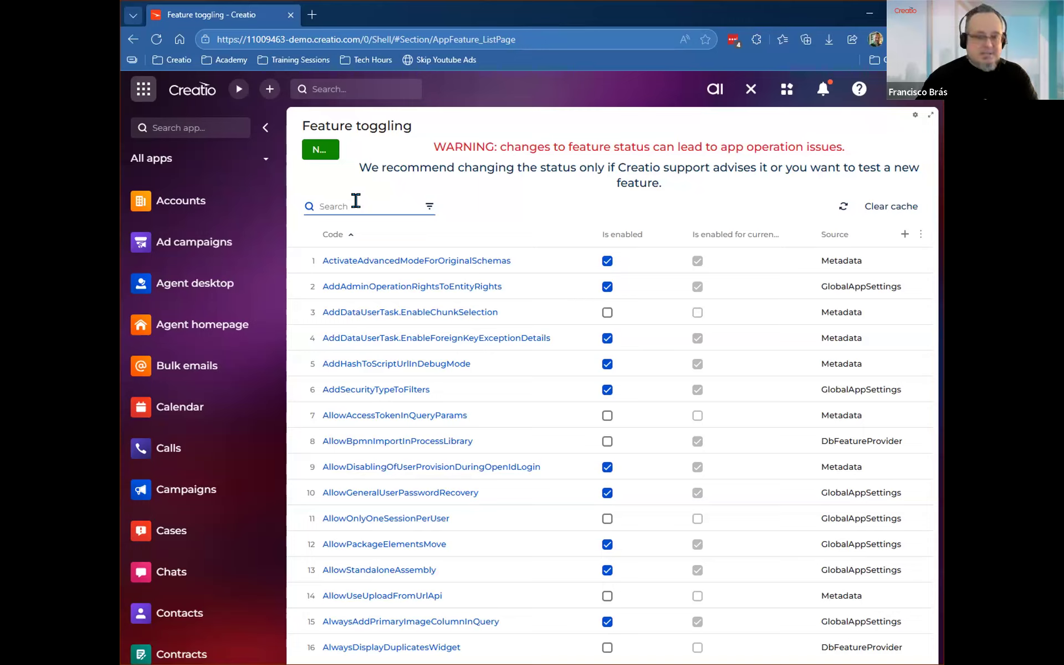
{"action": "type", "text": "SideP"}
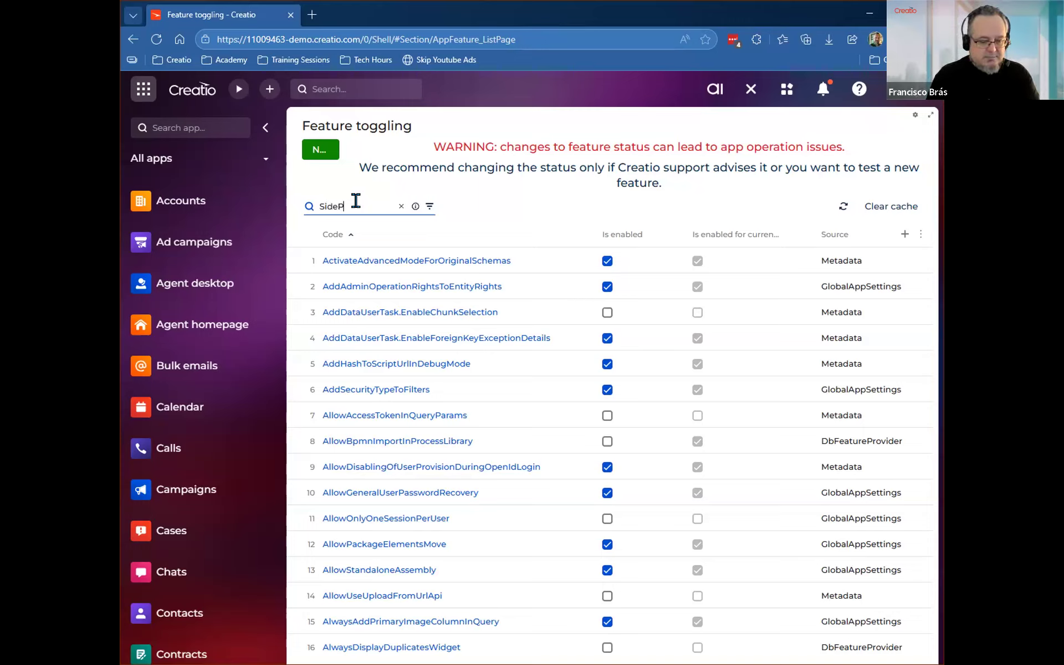
{"action": "type", "text": "anelExtensions"}
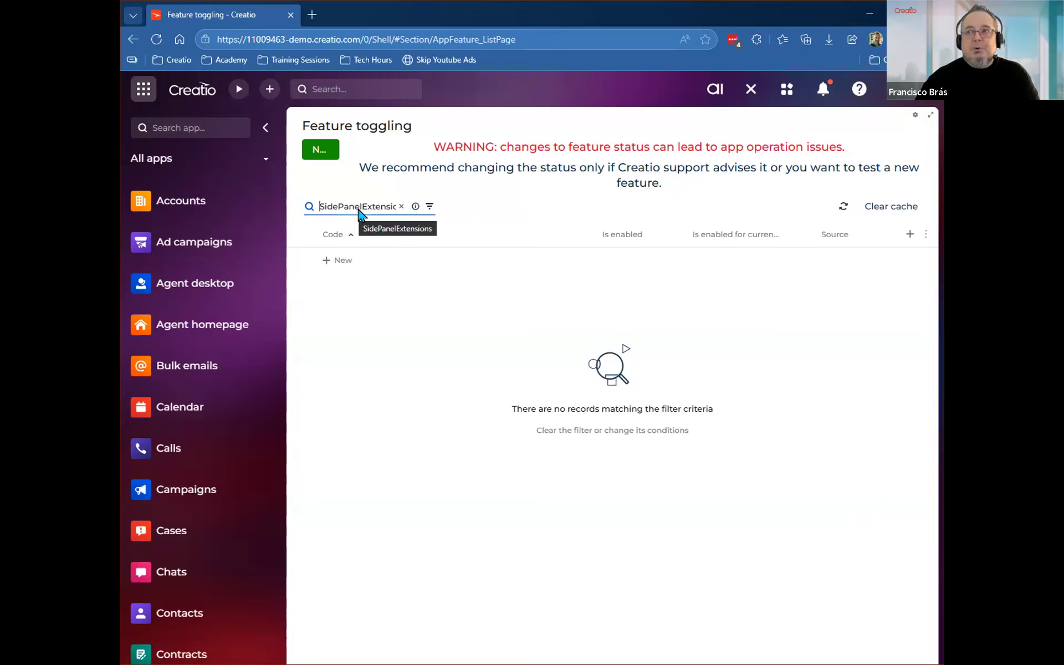
Replace the feature search with SidebarExtensions to check whether that feature is enabled.
{"action": "left_click", "coordinate": [400, 206]}
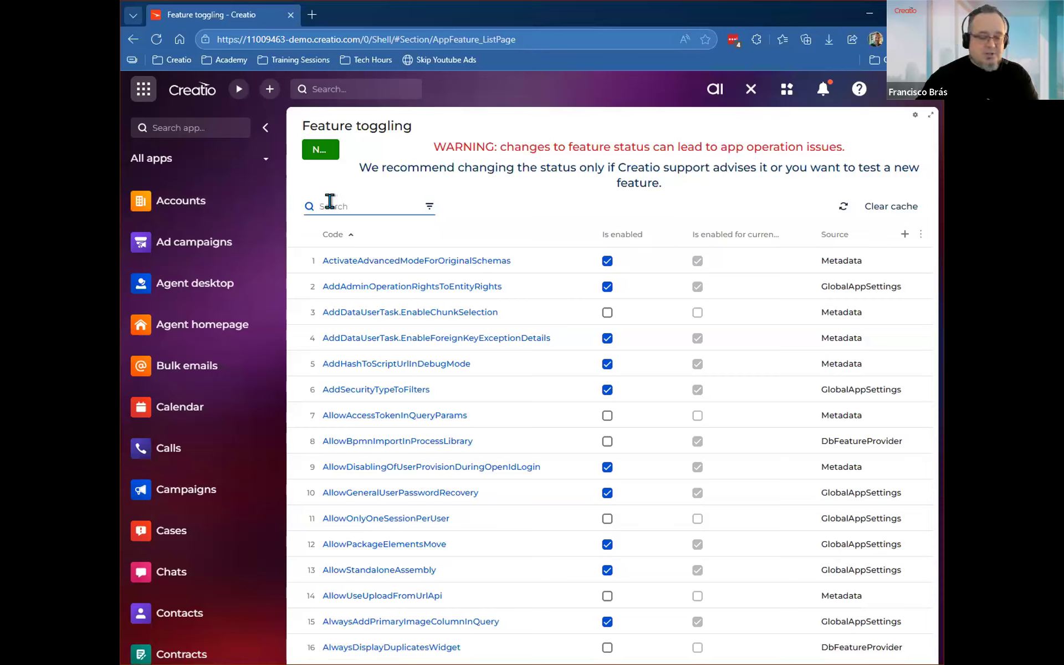
{"action": "type", "text": "Sidebar"}
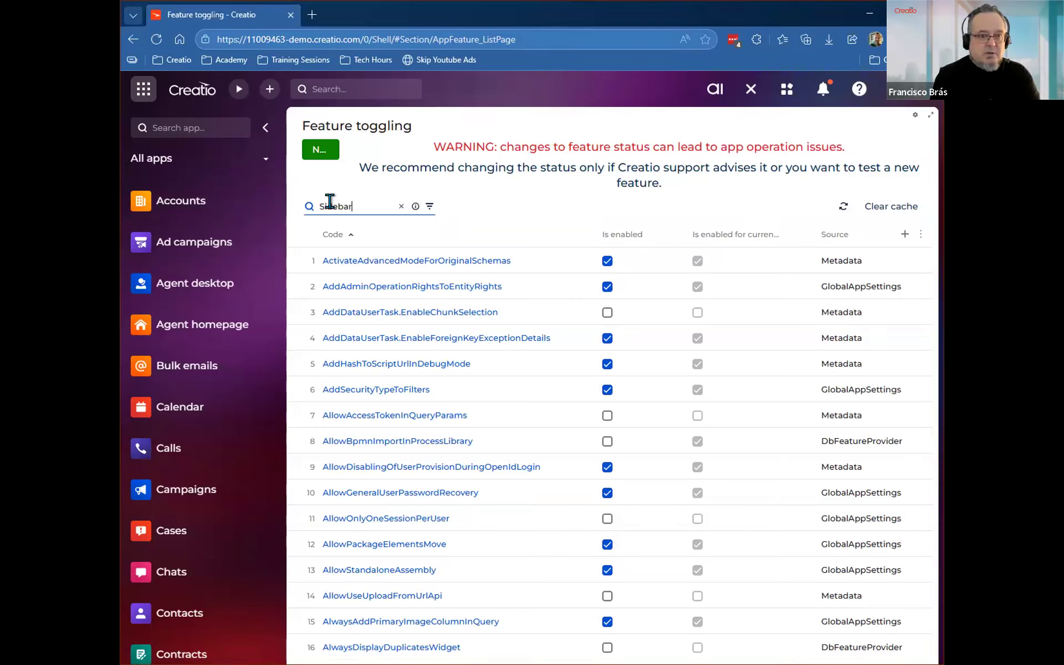
{"action": "type", "text": "E"}
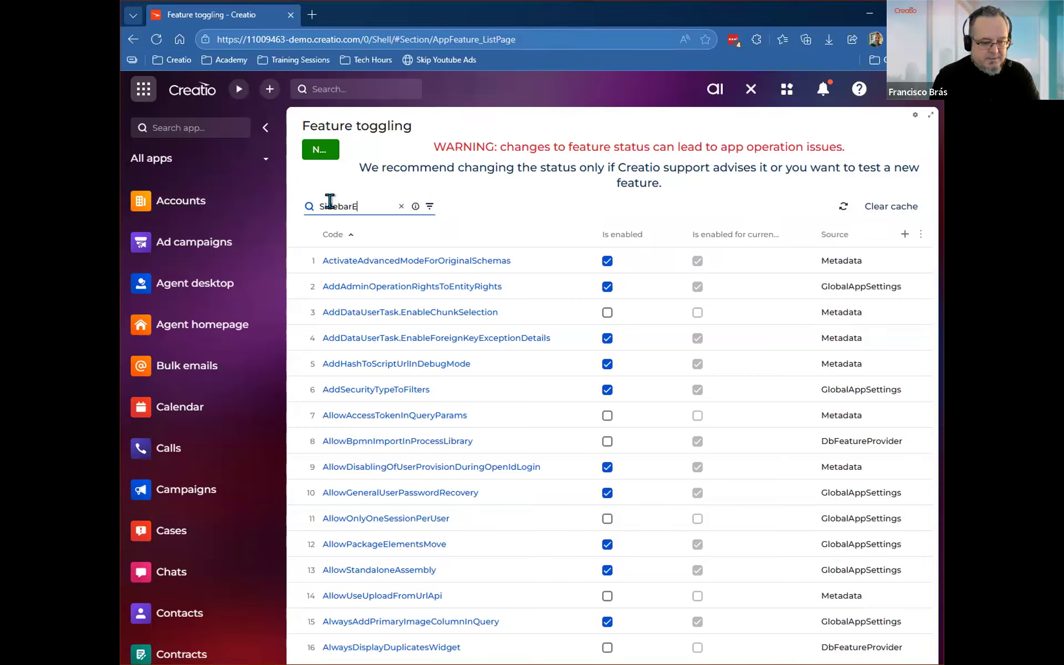
{"action": "type", "text": "xtensions"}
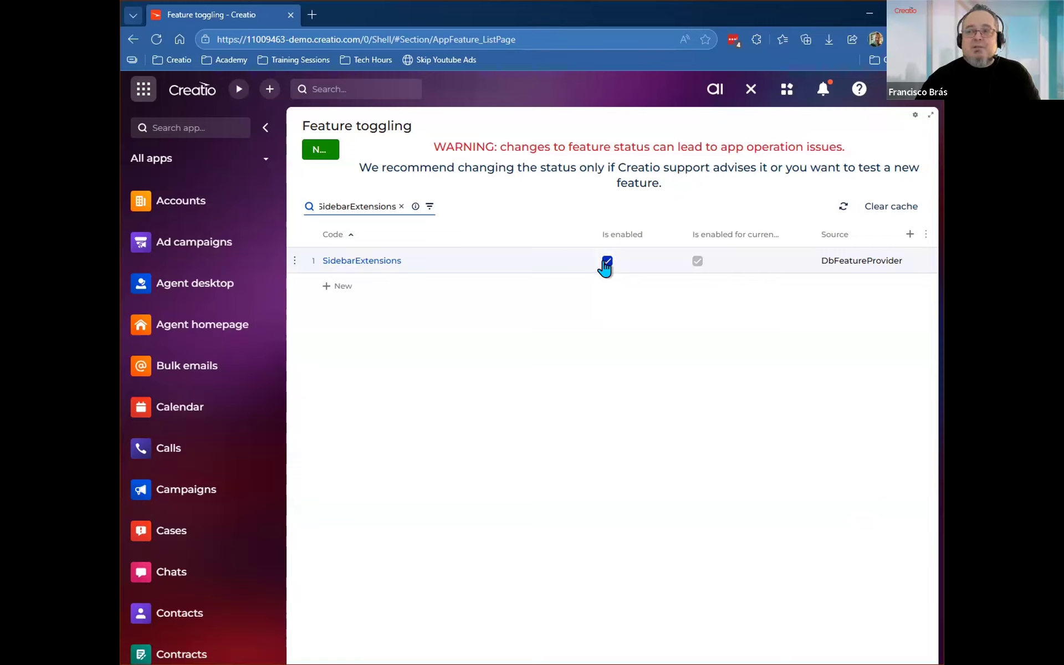
Replace the feature search with ShowPageAddons to find the page add-ons properties panel feature.
{"action": "left_click", "coordinate": [401, 206]}
{"action": "type", "text": "Sho"}
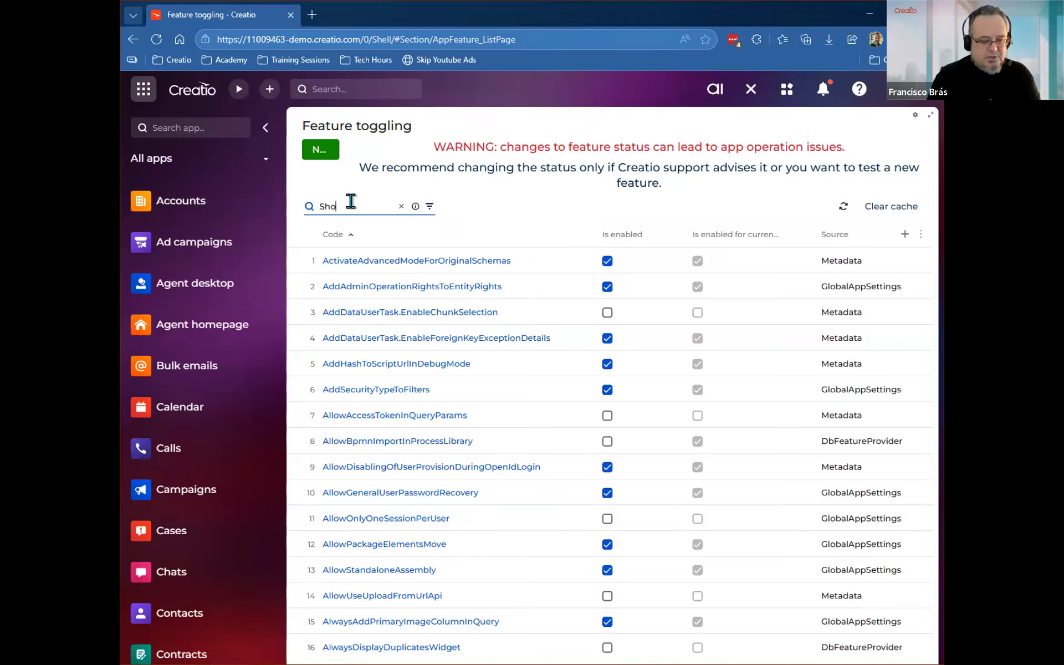
{"action": "type", "text": "wPageAddons"}
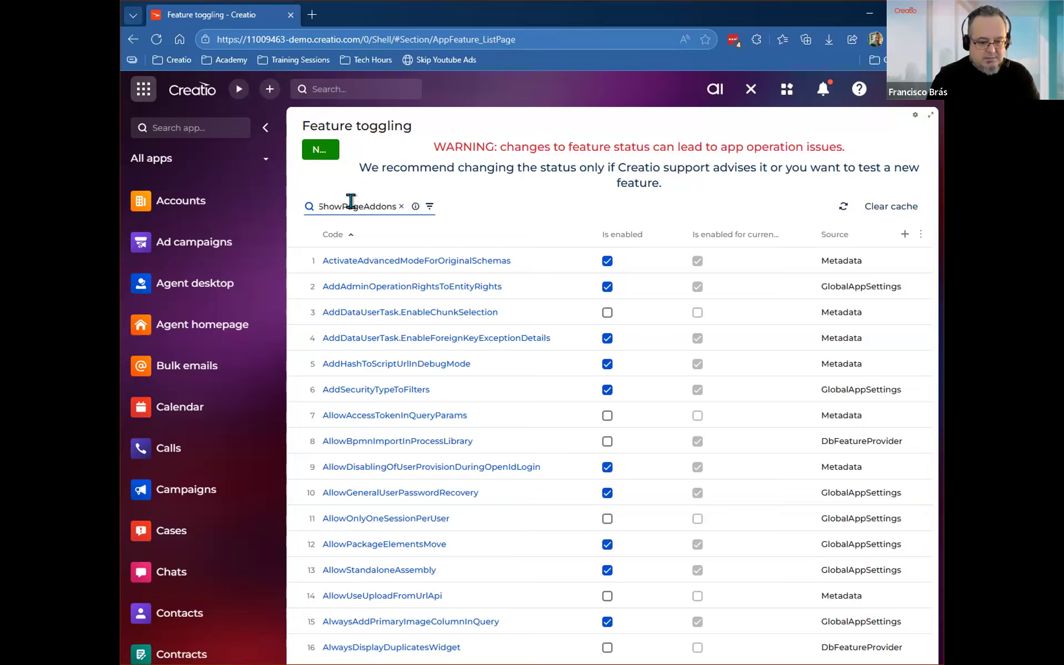
{"action": "key", "text": "Return"}
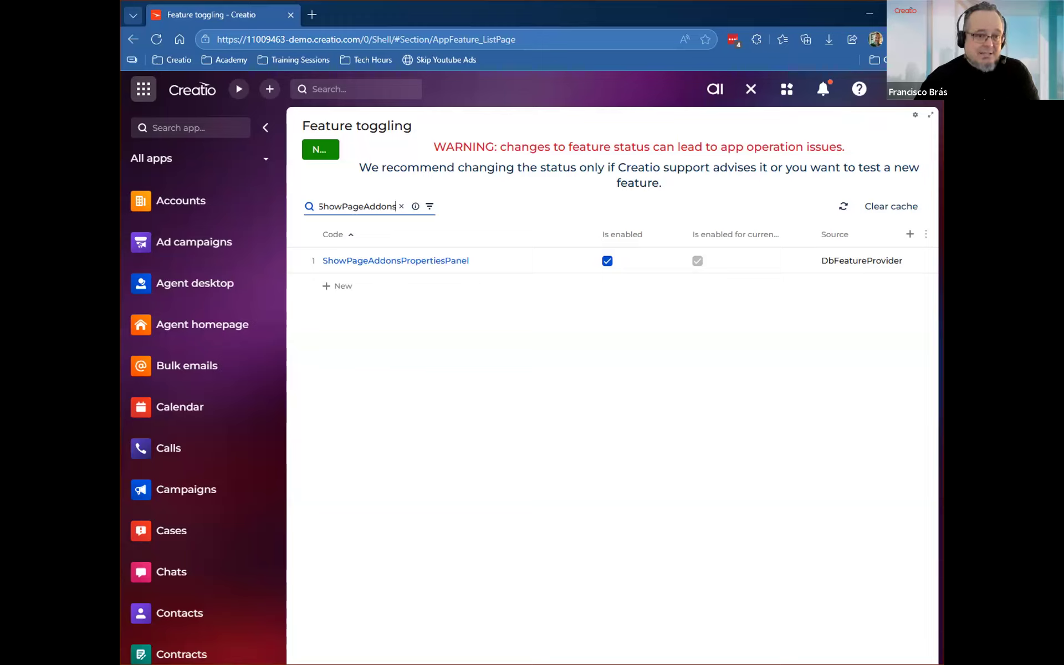
Switch the ShowPageAddonsPropertiesPanel feature off and on again, leaving it enabled, and save all changes.
{"action": "left_click", "coordinate": [607, 260]}
{"action": "left_click", "coordinate": [607, 260]}
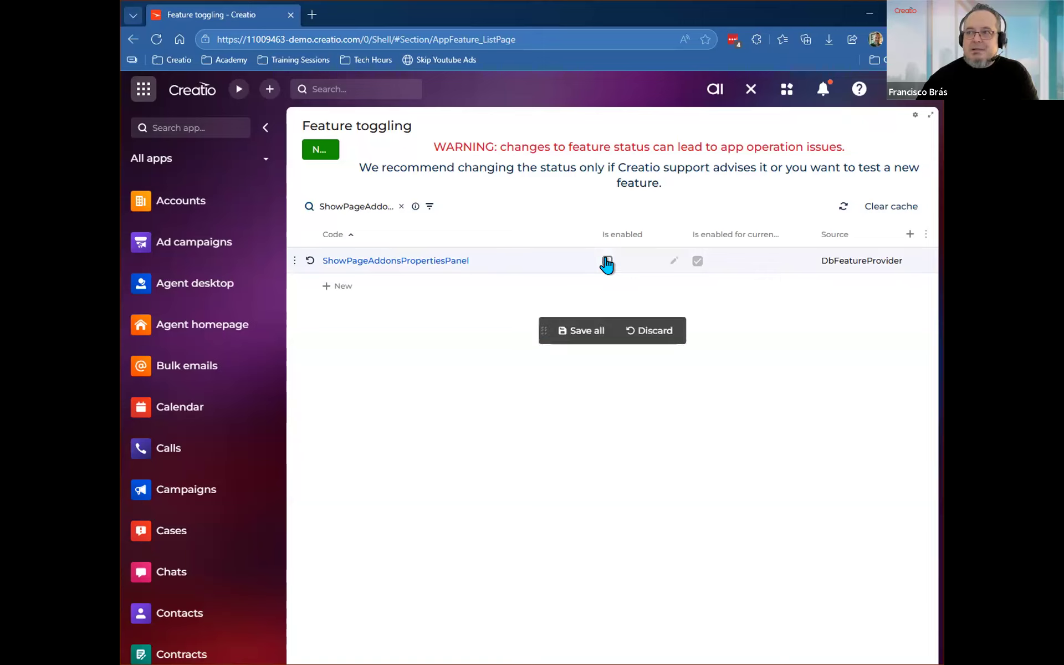
{"action": "left_click", "coordinate": [572, 331]}
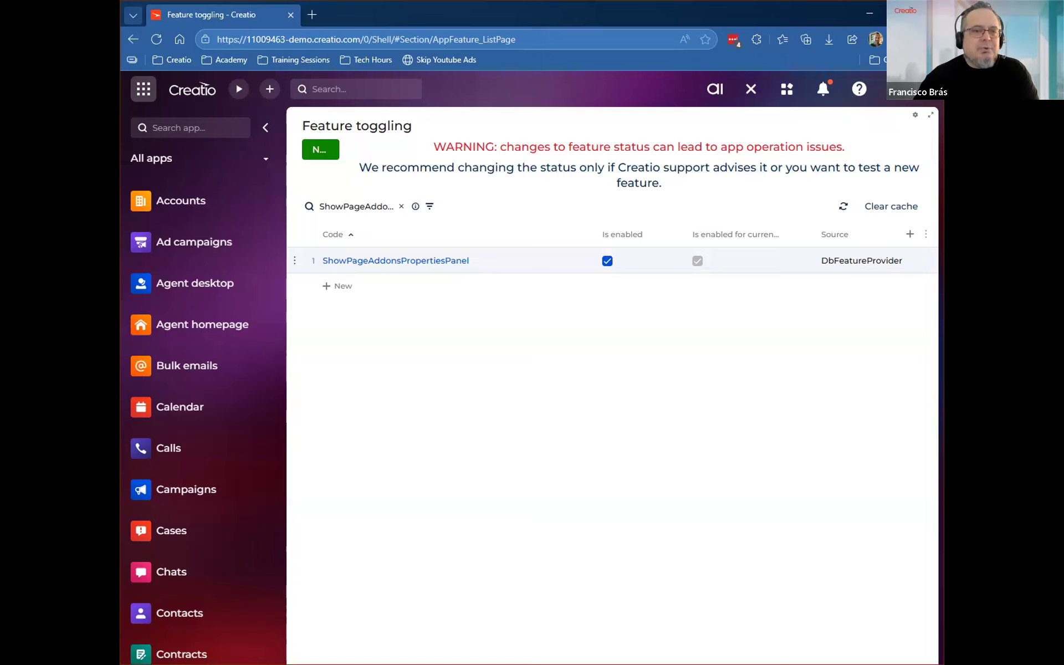
Return to the desktop and display the Contract Status panel in the notification sidebar.
{"action": "left_click", "coordinate": [181, 94]}
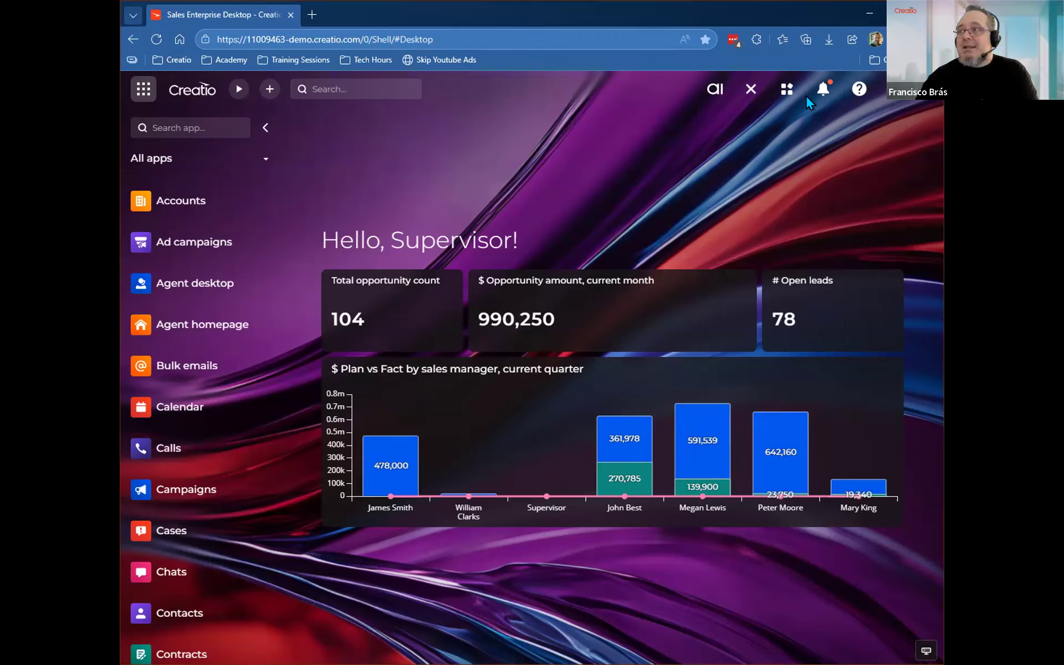
{"action": "left_click", "coordinate": [823, 89]}
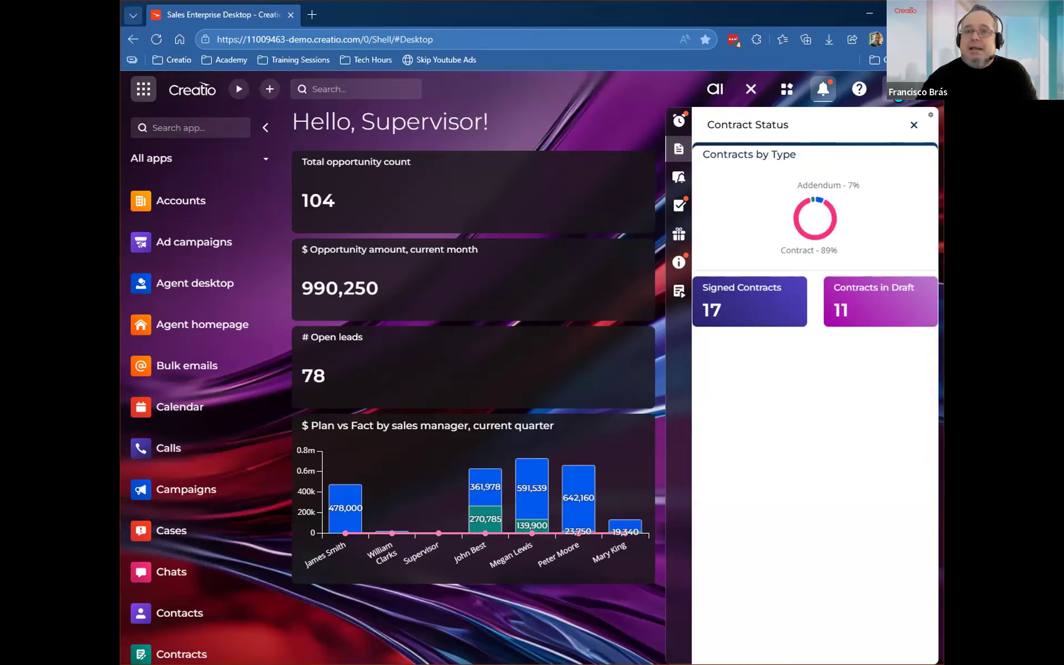
Open the Order and Contract Management application in the Application Hub through the System Designer.
{"action": "left_click", "coordinate": [896, 89]}
{"action": "scroll", "coordinate": [401, 431], "scroll_direction": "down", "scroll_amount": 5}
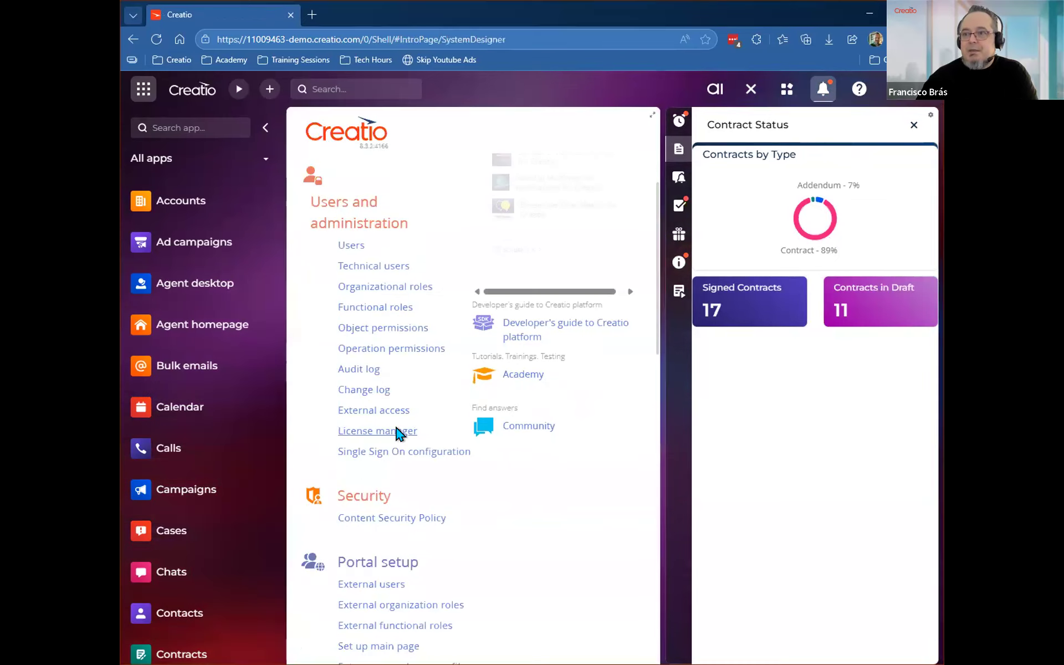
{"action": "scroll", "coordinate": [375, 471], "scroll_direction": "down", "scroll_amount": 3}
{"action": "scroll", "coordinate": [368, 472], "scroll_direction": "down", "scroll_amount": 3}
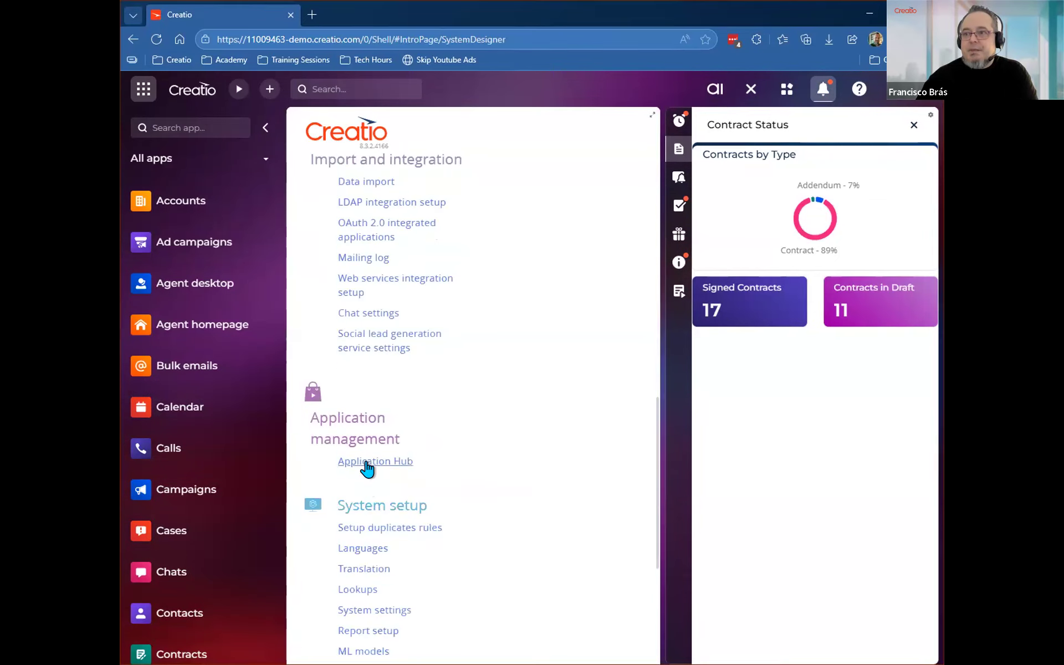
{"action": "left_click", "coordinate": [367, 465]}
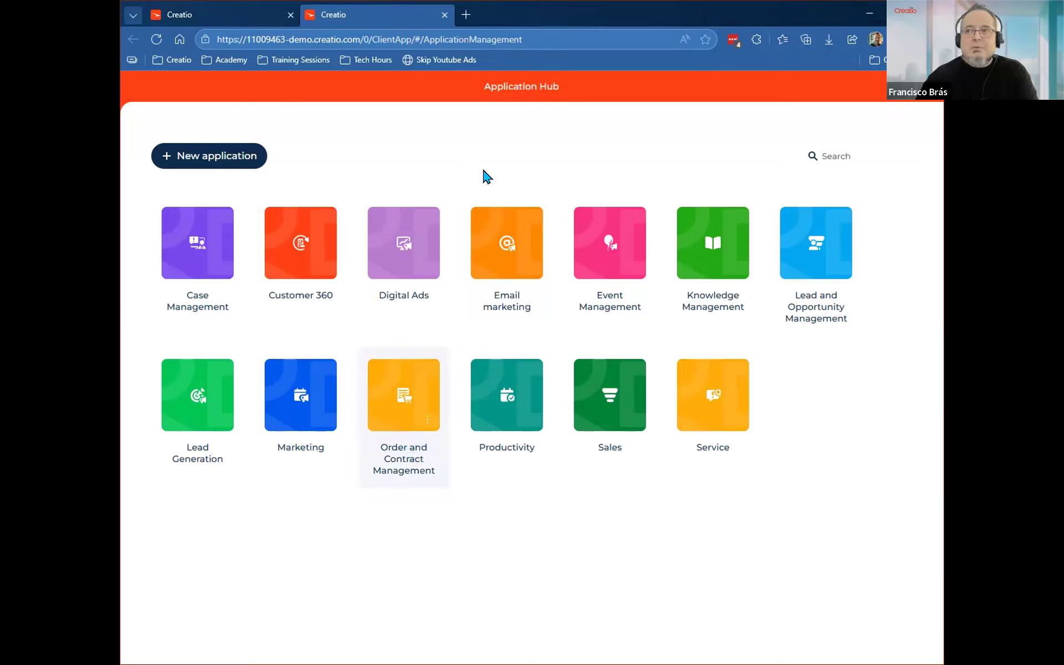
{"action": "left_click", "coordinate": [398, 405]}
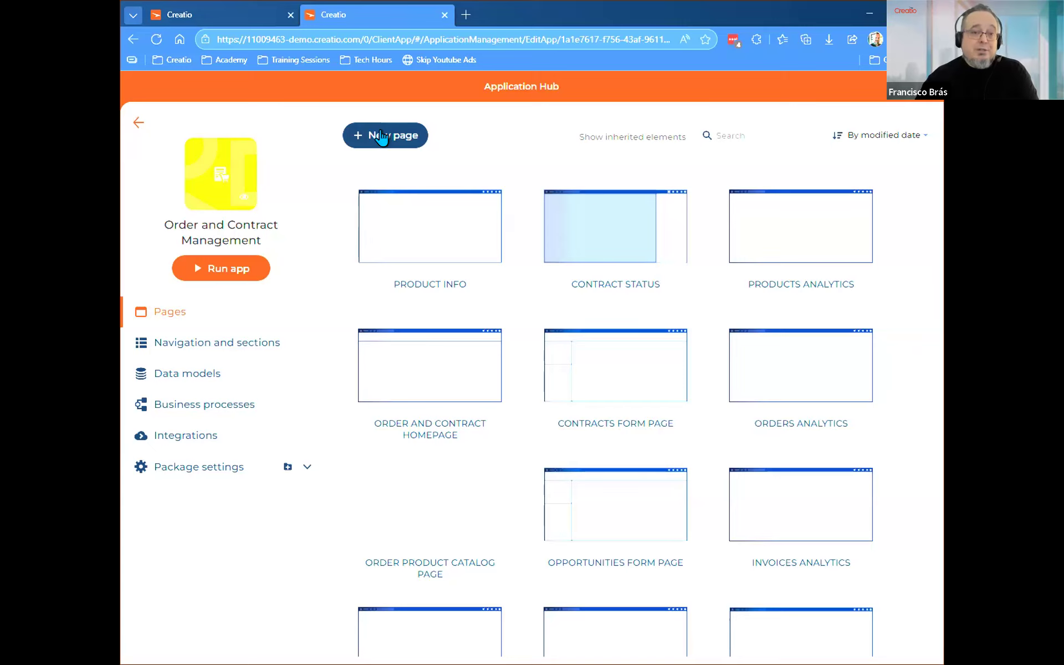
Add a new page to the Order and Contract Management application using the Sidebar Page web template.
{"action": "left_click", "coordinate": [381, 136]}
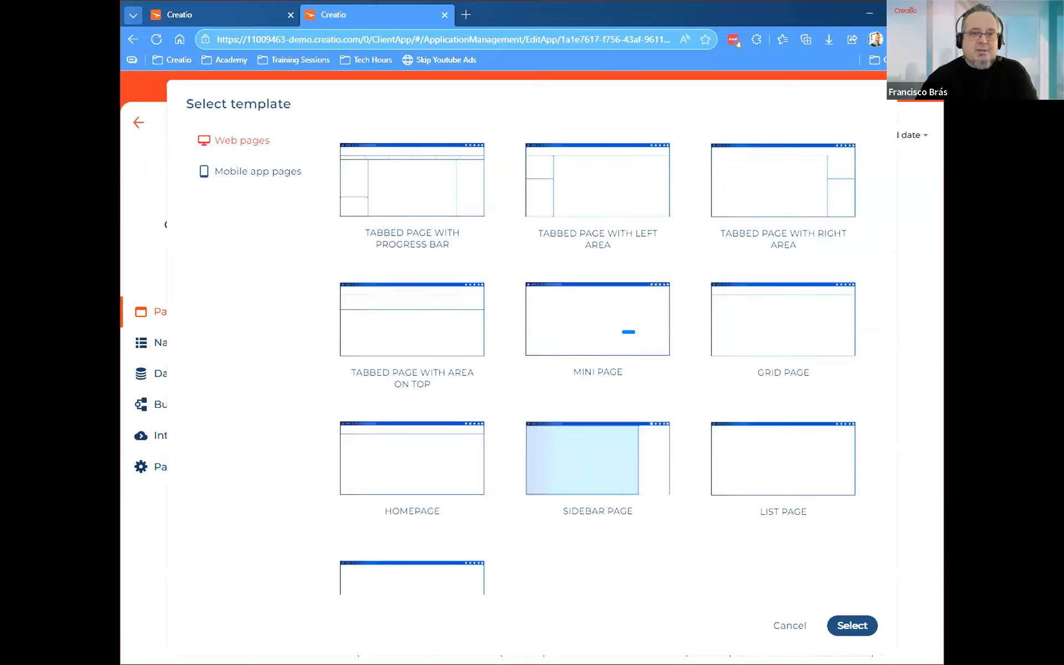
{"action": "key", "text": "Tab"}
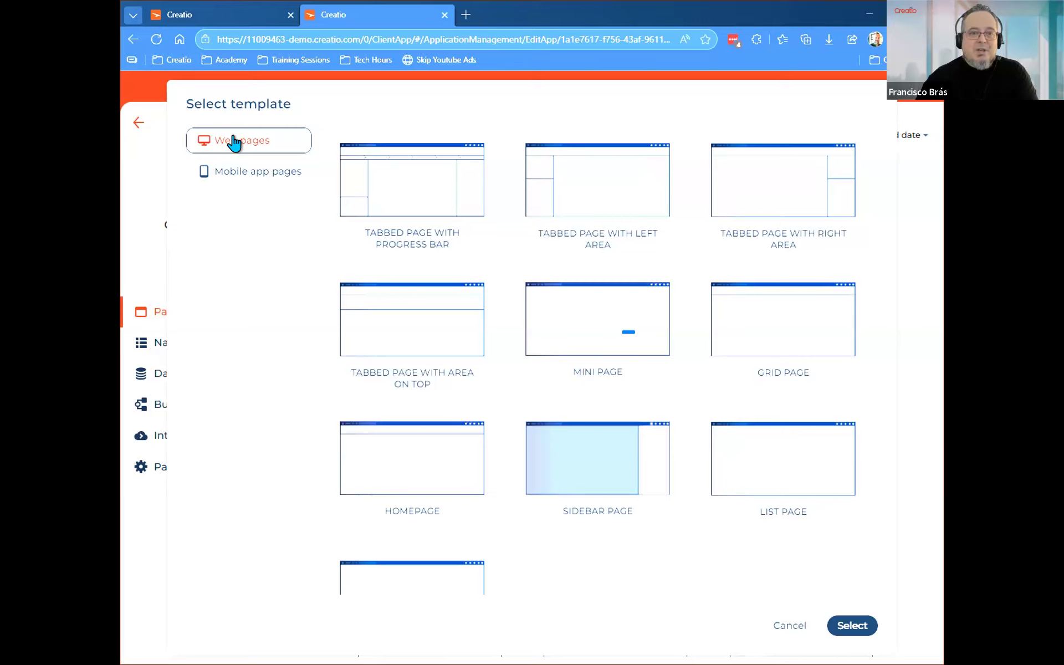
{"action": "left_click", "coordinate": [244, 175]}
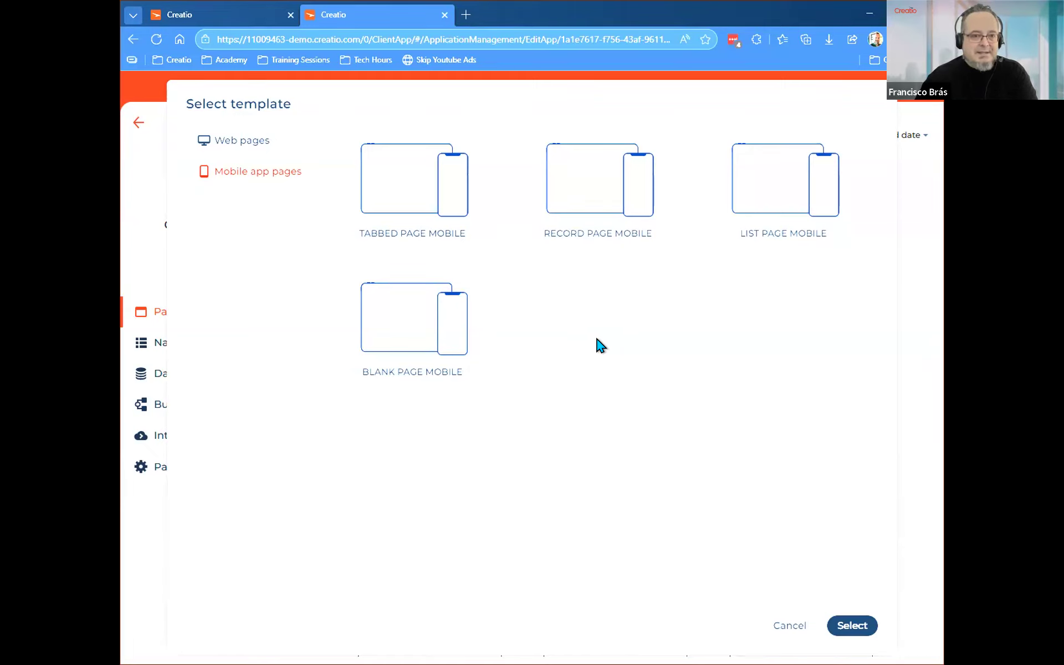
{"action": "left_click", "coordinate": [250, 142]}
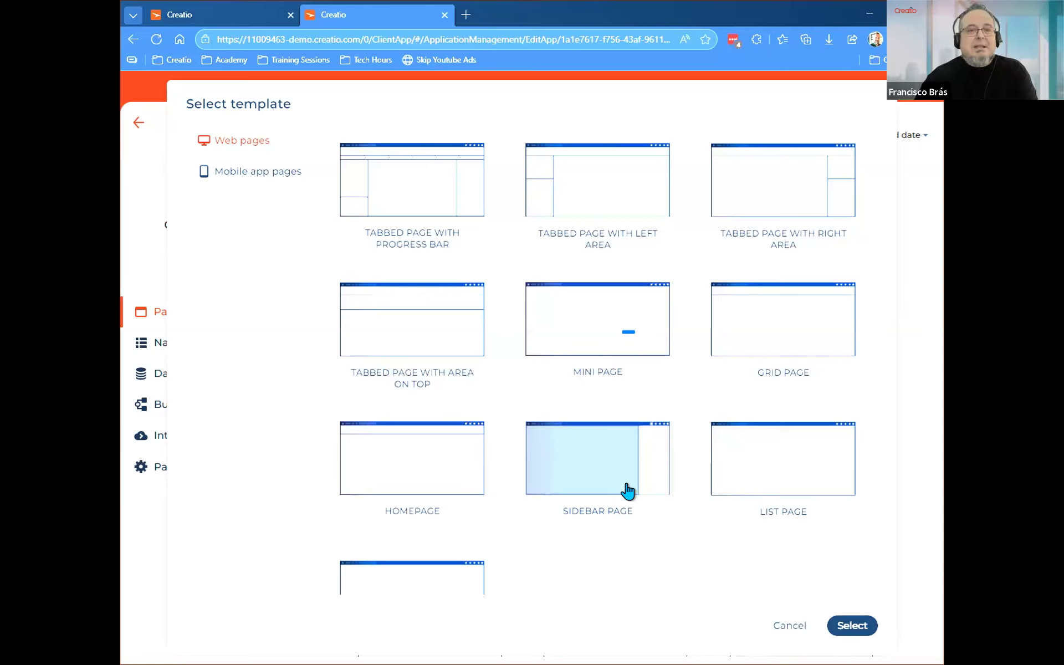
{"action": "scroll", "coordinate": [598, 521], "scroll_direction": "down", "scroll_amount": 1}
{"action": "scroll", "coordinate": [598, 521], "scroll_direction": "down", "scroll_amount": 1}
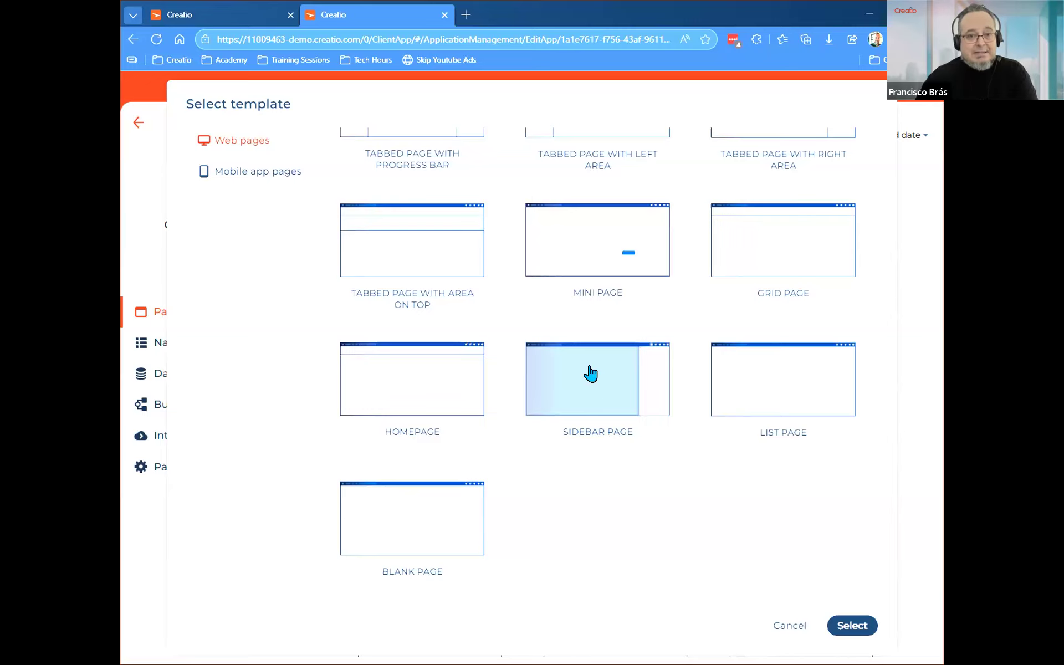
{"action": "left_click", "coordinate": [852, 627]}
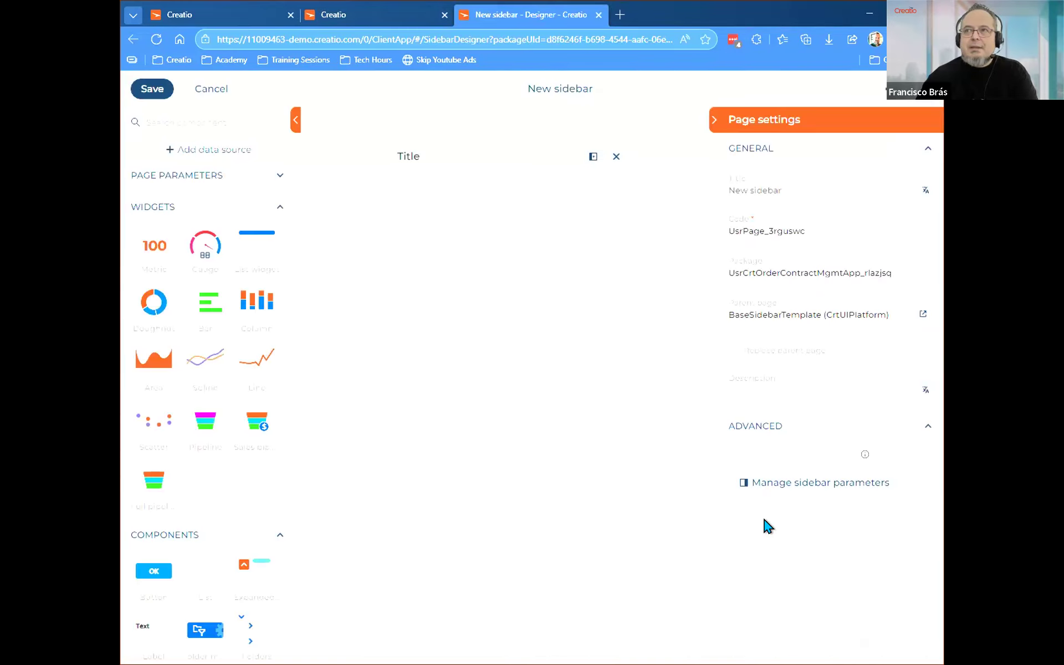
{"action": "left_click", "coordinate": [295, 119]}
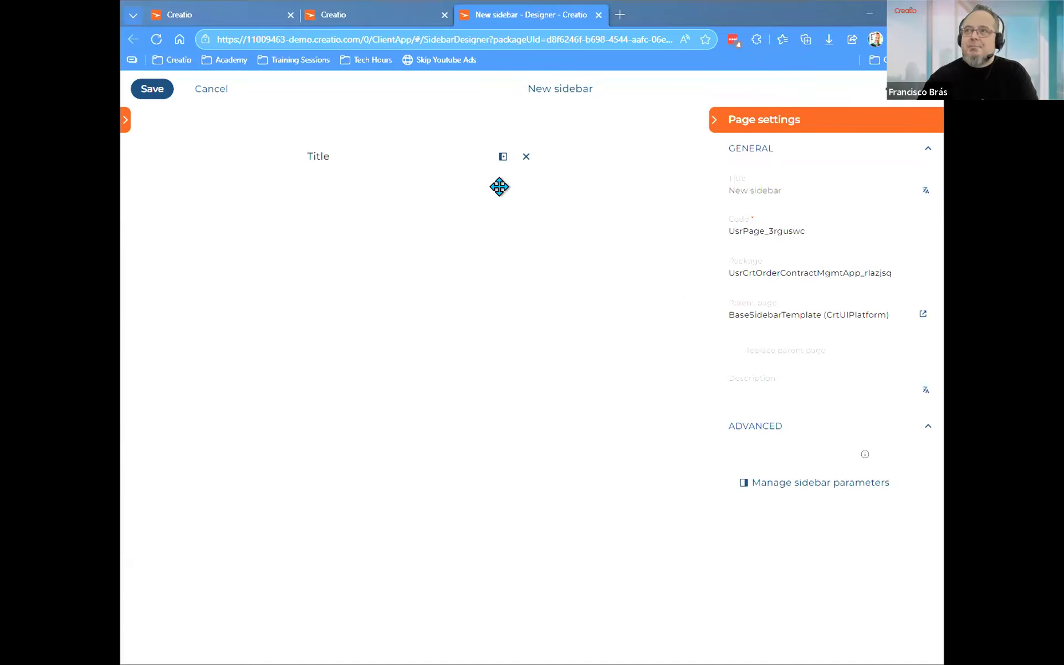
{"action": "left_click", "coordinate": [129, 120]}
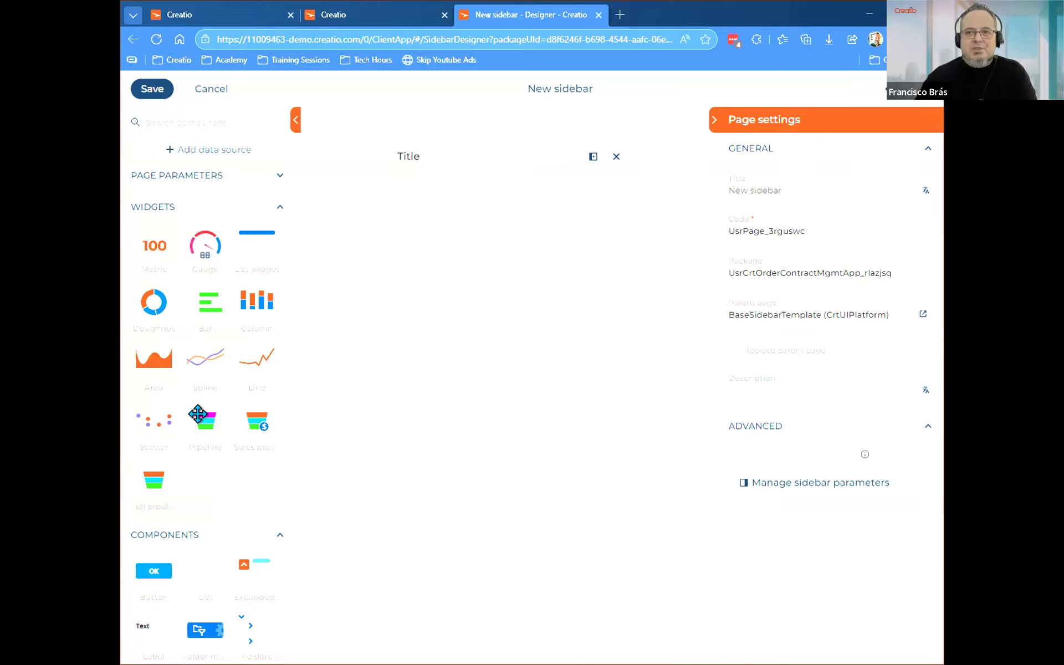
{"action": "scroll", "coordinate": [198, 414], "scroll_direction": "down", "scroll_amount": 3}
{"action": "scroll", "coordinate": [209, 478], "scroll_direction": "up", "scroll_amount": 3}
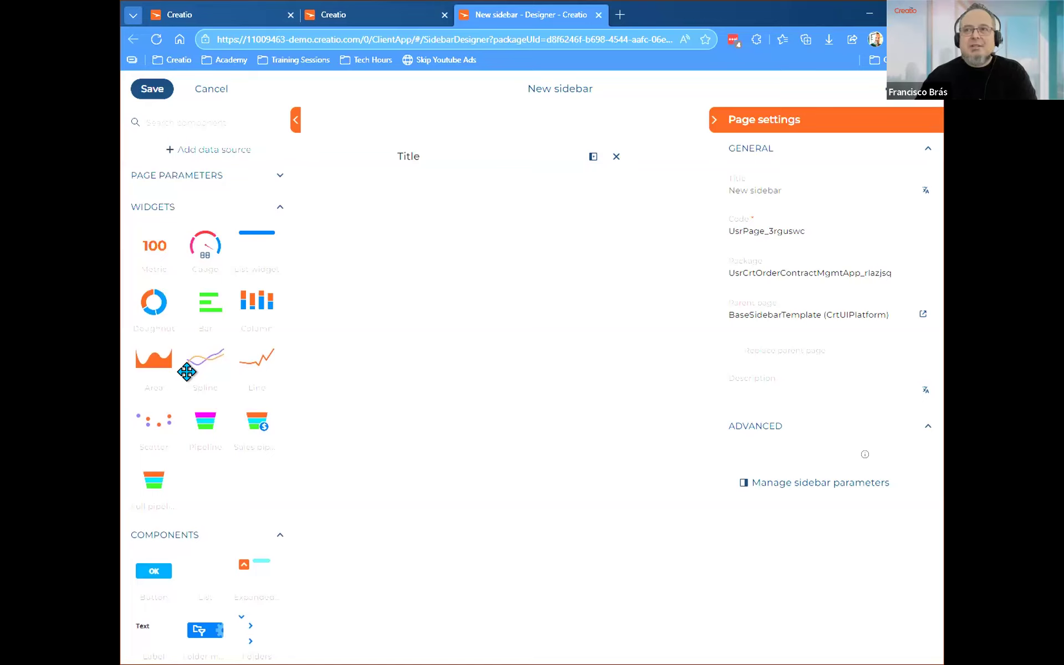
Add another page from the Blank Page template in the application's page list and enable its use as a sidebar.
{"action": "left_click", "coordinate": [353, 8]}
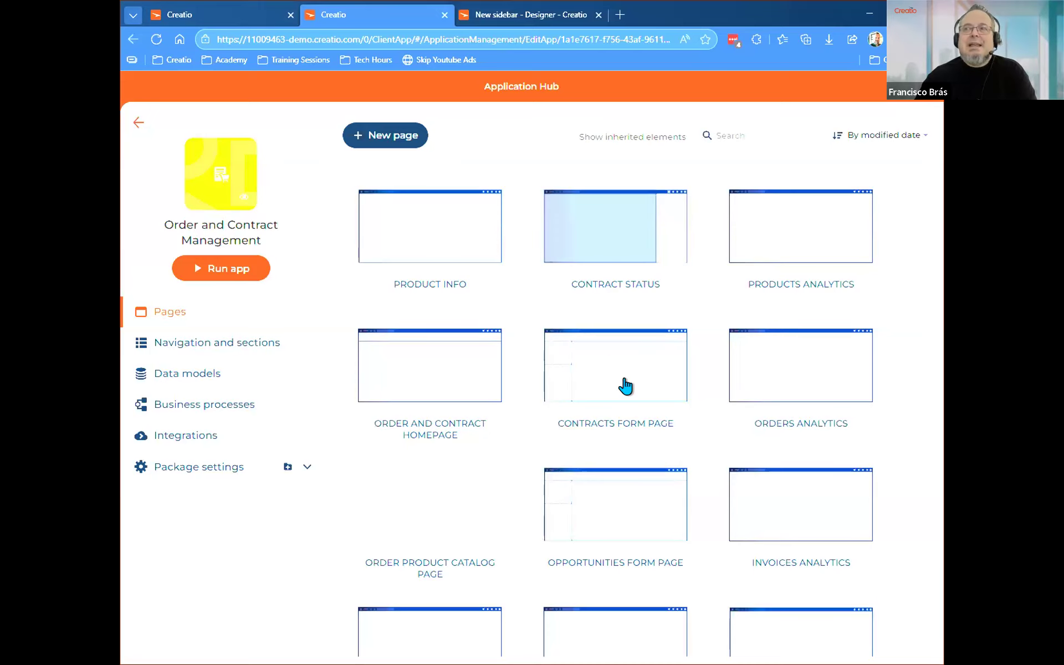
{"action": "scroll", "coordinate": [610, 385], "scroll_direction": "down", "scroll_amount": 5}
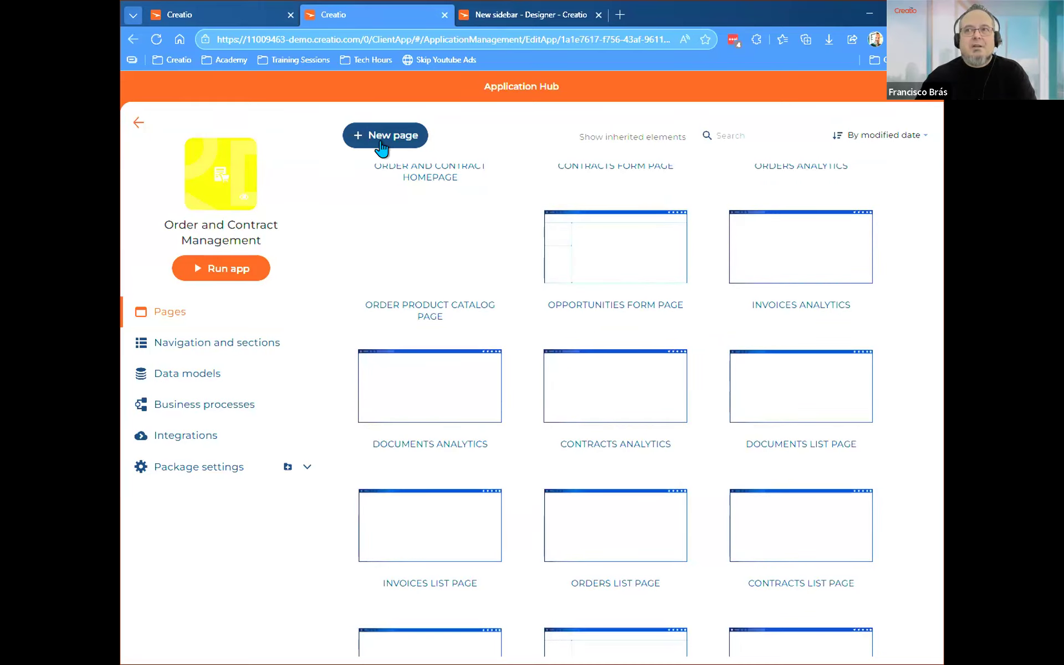
{"action": "scroll", "coordinate": [431, 200], "scroll_direction": "up", "scroll_amount": 5}
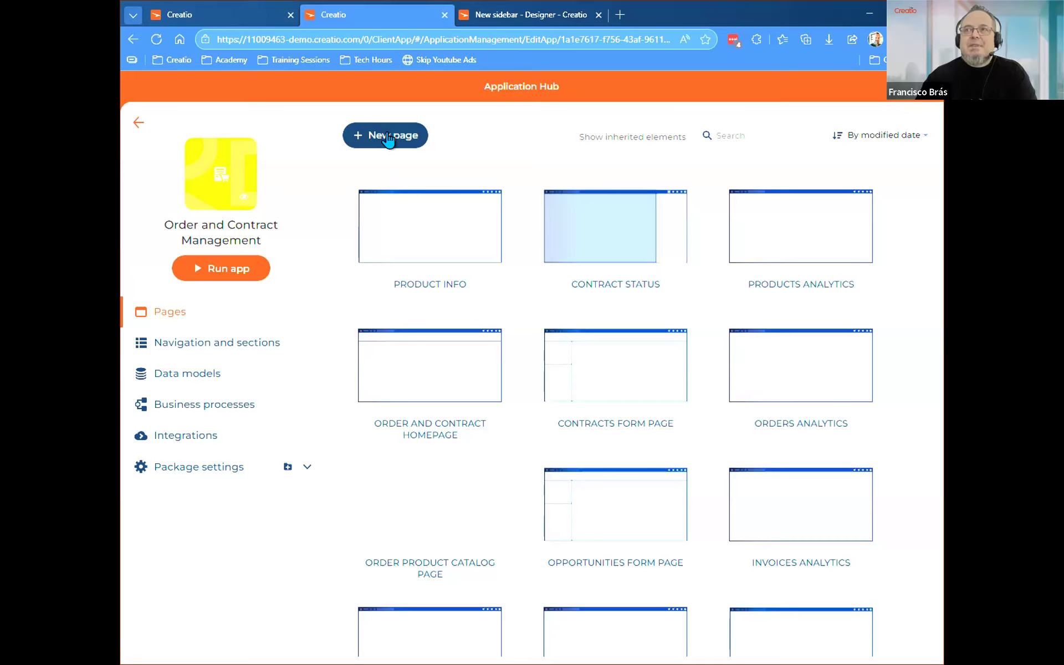
{"action": "left_click", "coordinate": [390, 138]}
{"action": "scroll", "coordinate": [566, 520], "scroll_direction": "down", "scroll_amount": 2}
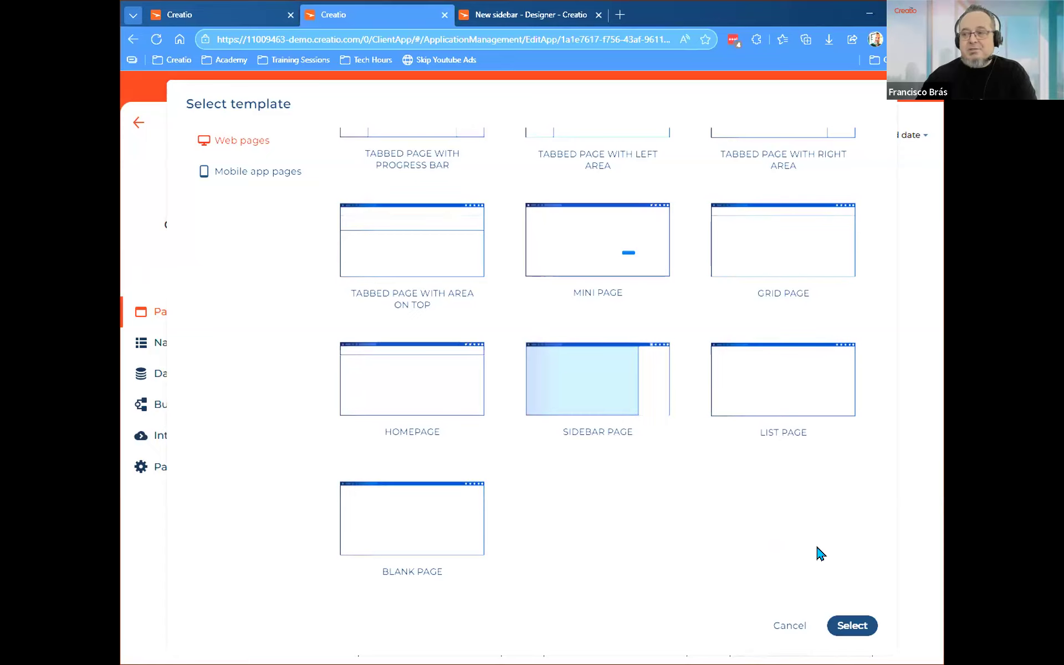
{"action": "left_click", "coordinate": [852, 626]}
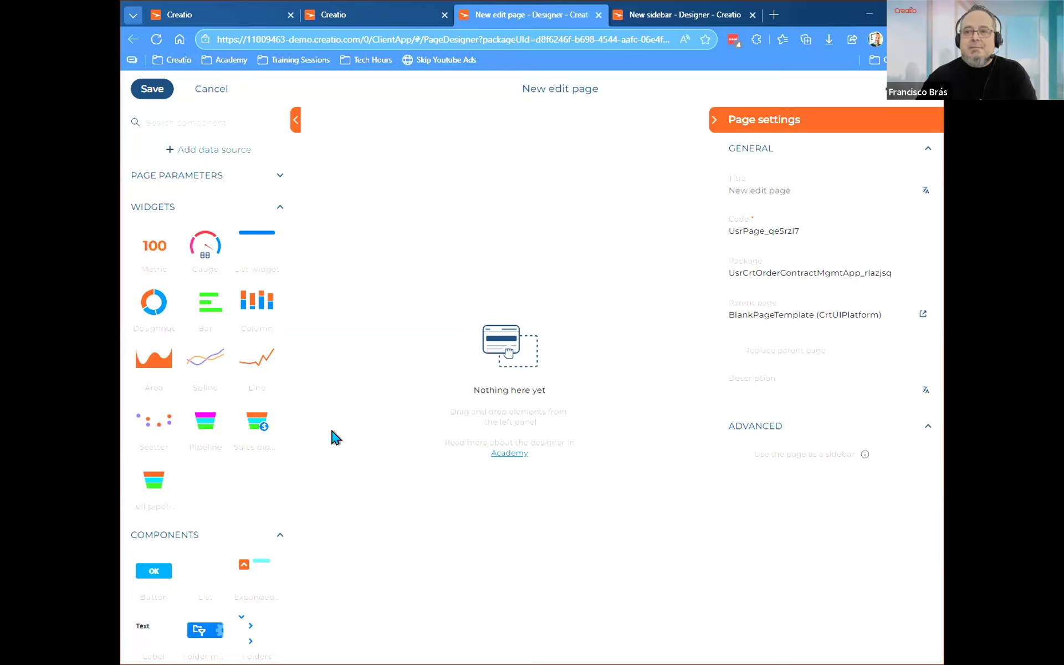
{"action": "scroll", "coordinate": [230, 423], "scroll_direction": "down", "scroll_amount": 15}
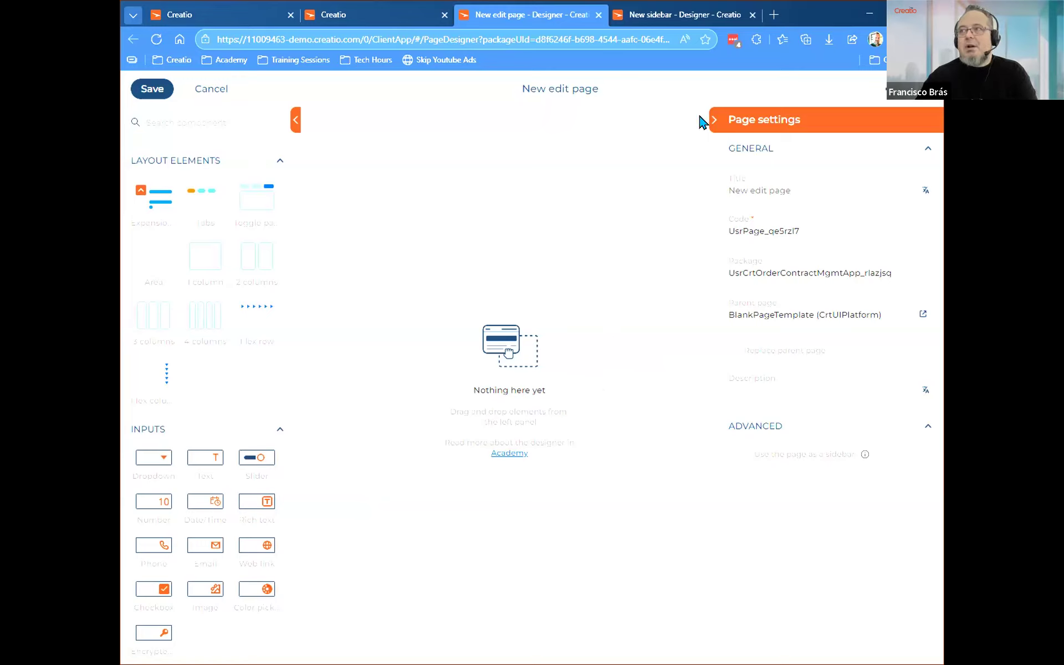
{"action": "left_click", "coordinate": [775, 461]}
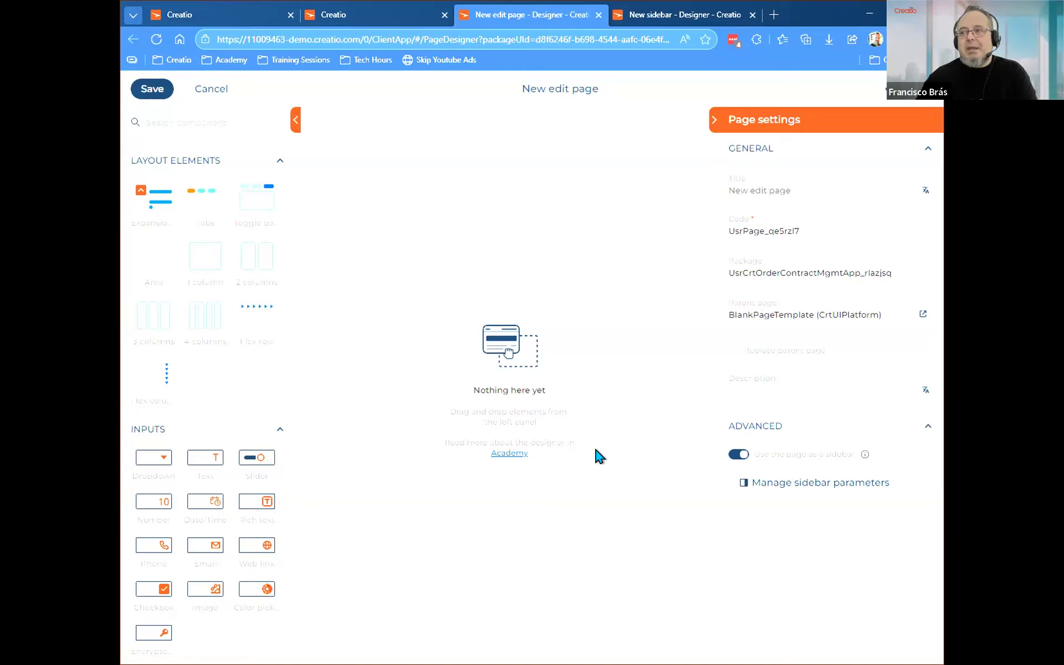
Return to the new sidebar's designer and set the page title to Contract Status.
{"action": "left_click", "coordinate": [650, 12]}
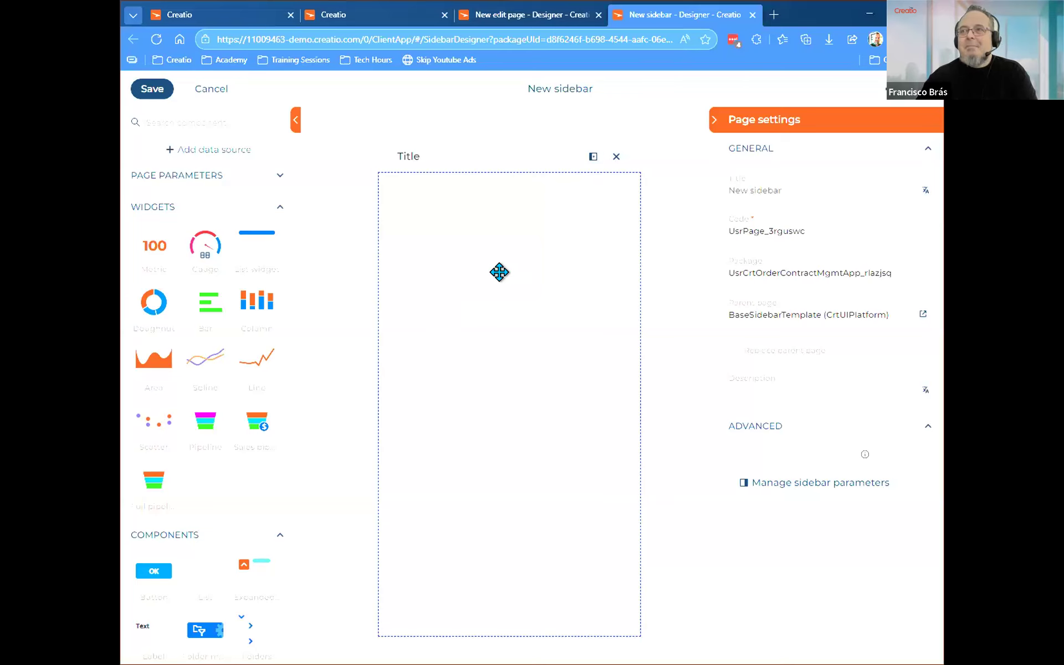
{"action": "left_click", "coordinate": [520, 13]}
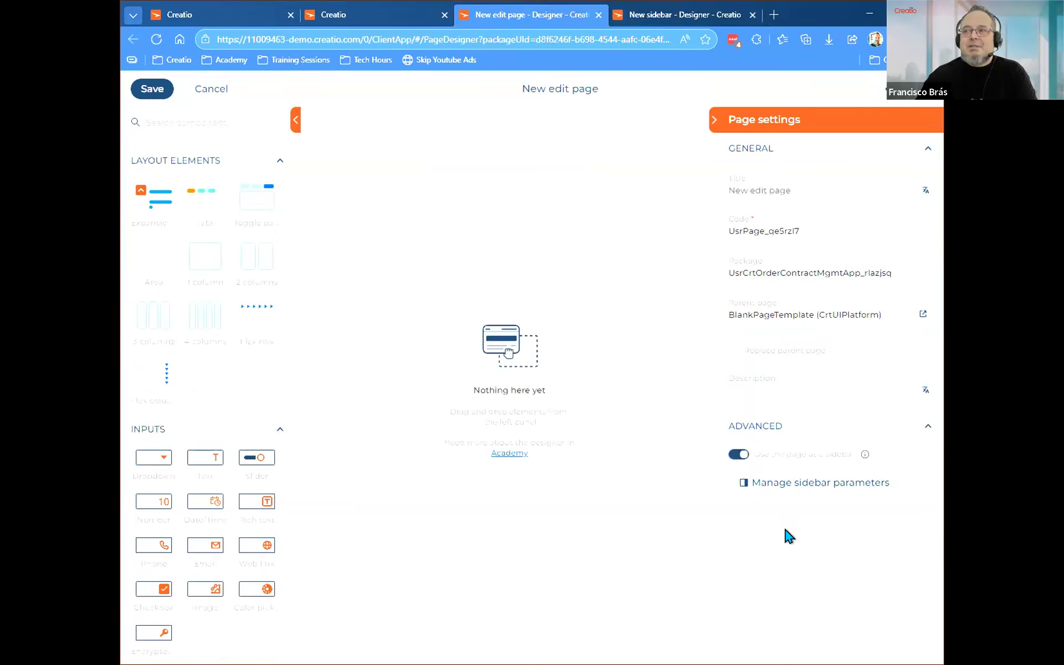
{"action": "left_click", "coordinate": [662, 17]}
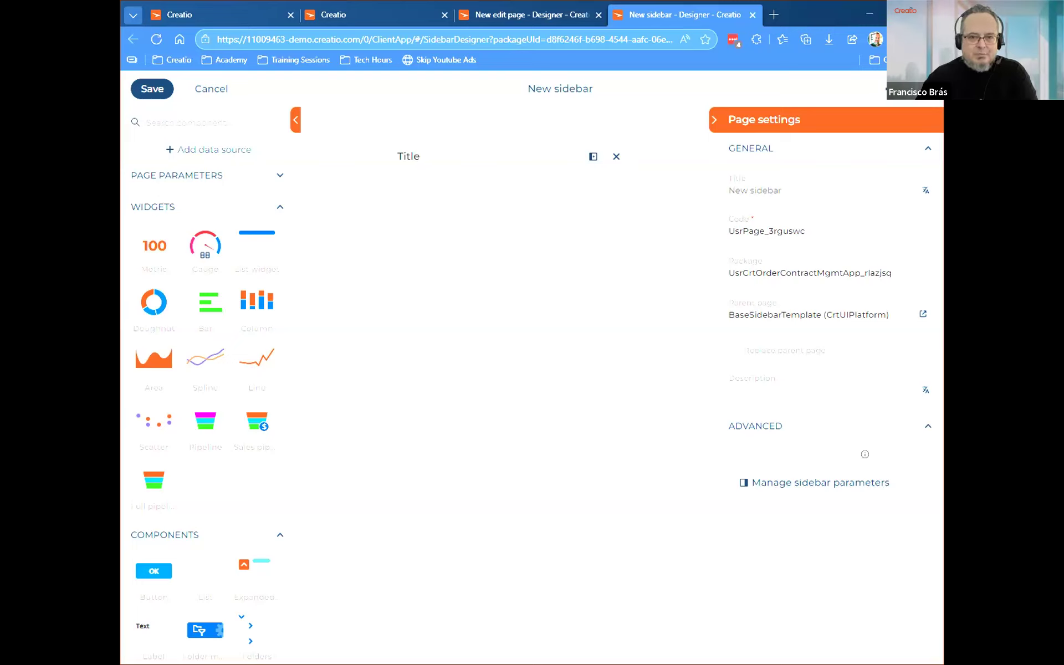
{"action": "left_click_drag", "start_coordinate": [271, 303], "coordinate": [577, 100]}
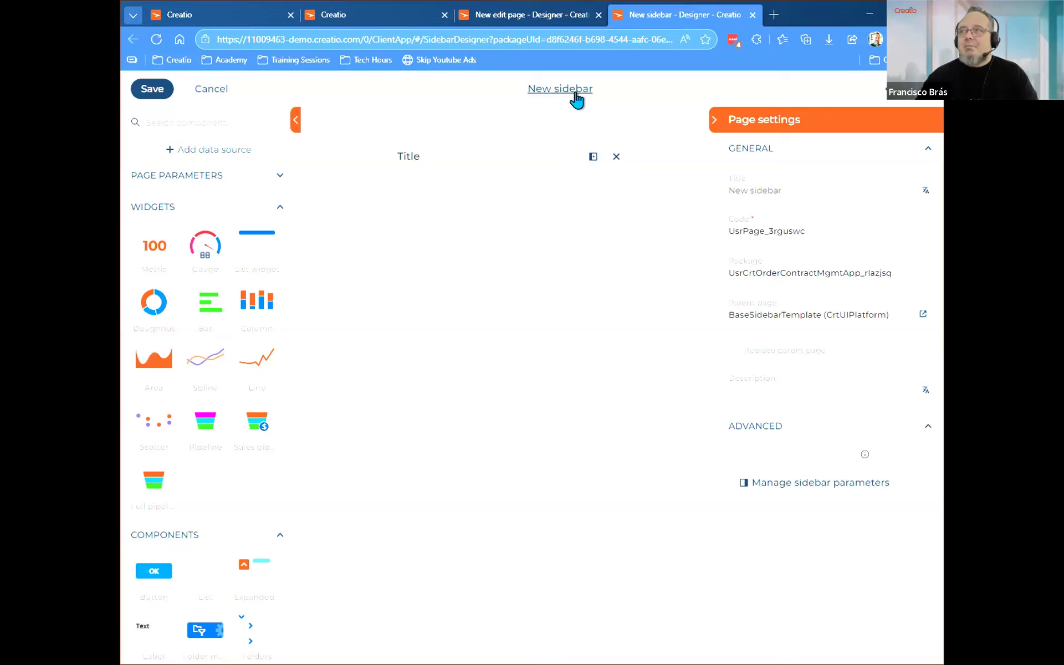
{"action": "left_click", "coordinate": [553, 91]}
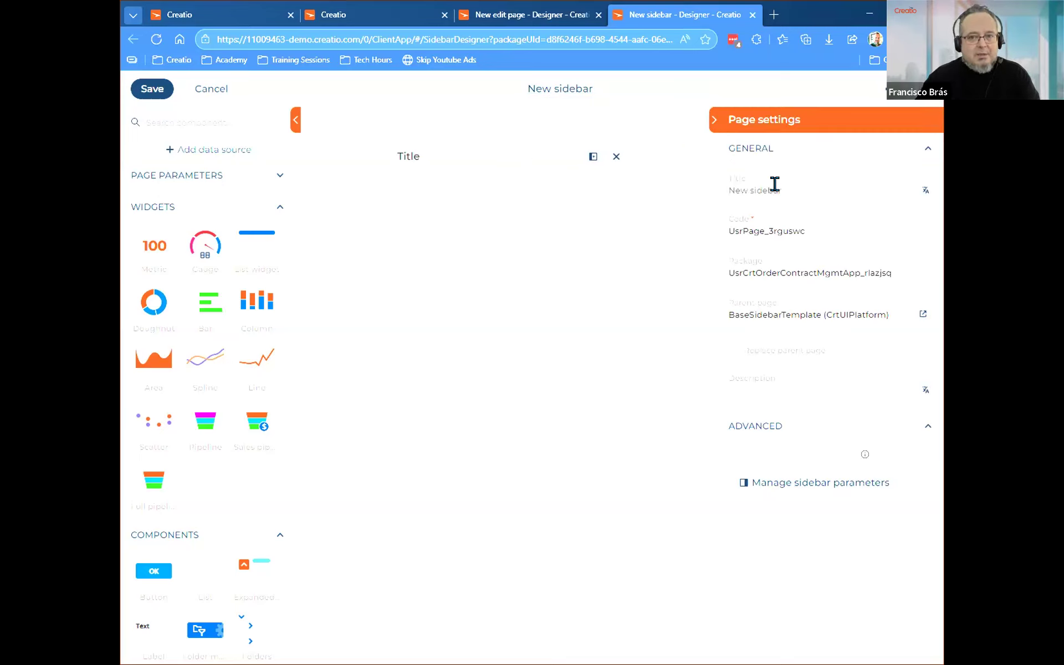
{"action": "left_click_drag", "start_coordinate": [809, 194], "coordinate": [662, 190]}
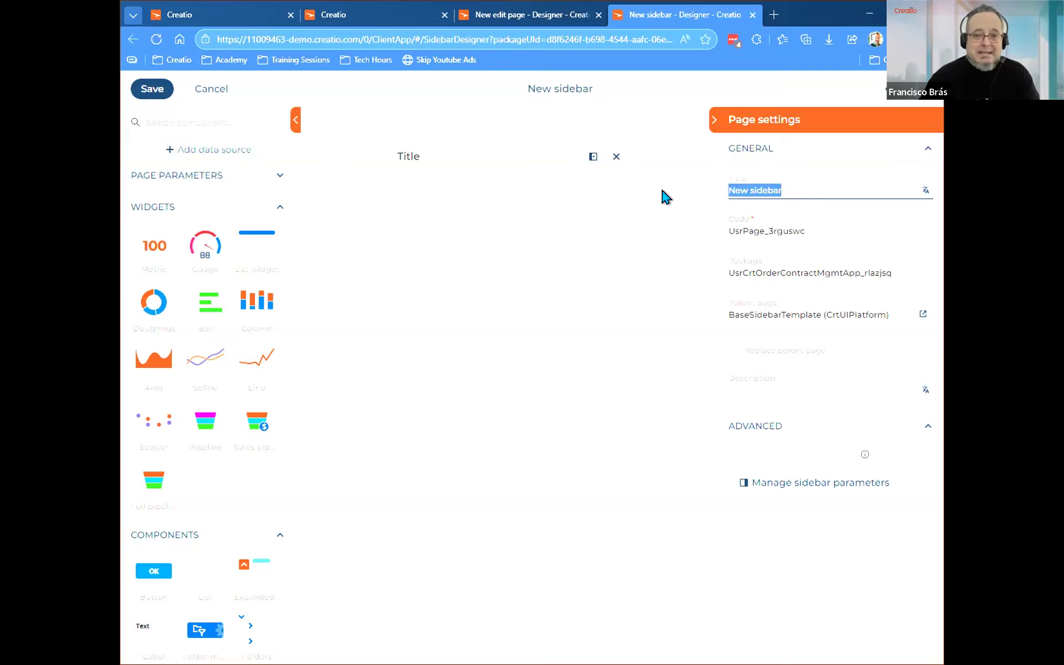
{"action": "type", "text": "C"}
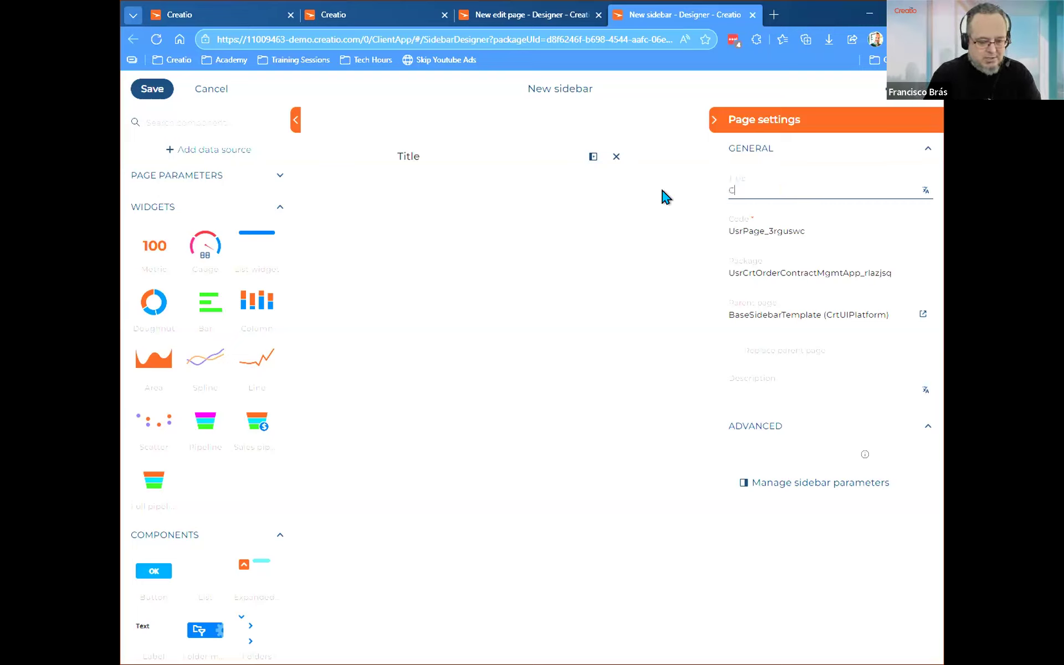
{"action": "type", "text": "ontract Status"}
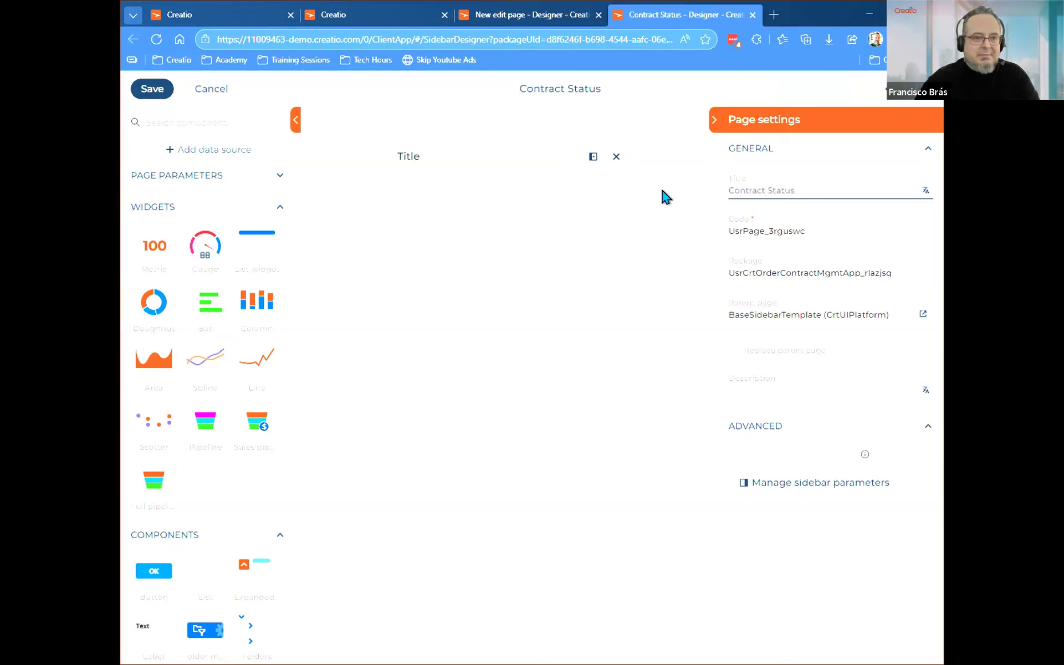
Set the sidebar page's code to UsrContractStatus, keeping the Usr prefix and leaving out the space.
{"action": "left_click_drag", "start_coordinate": [813, 188], "coordinate": [681, 209]}
{"action": "key", "text": "ctrl+c"}
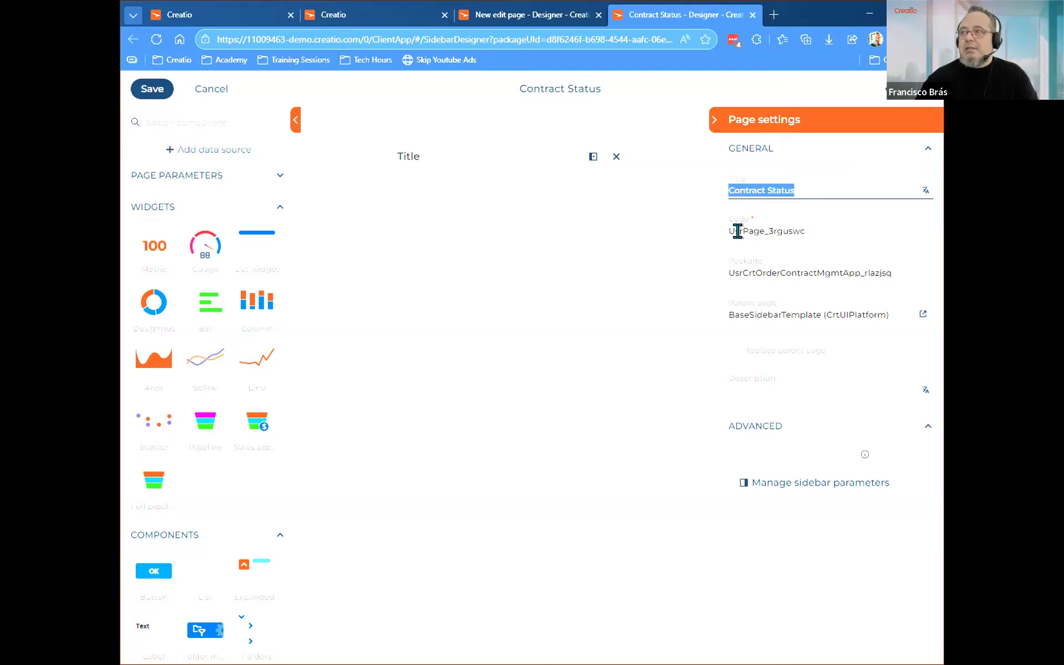
{"action": "left_click_drag", "start_coordinate": [742, 229], "coordinate": [838, 223]}
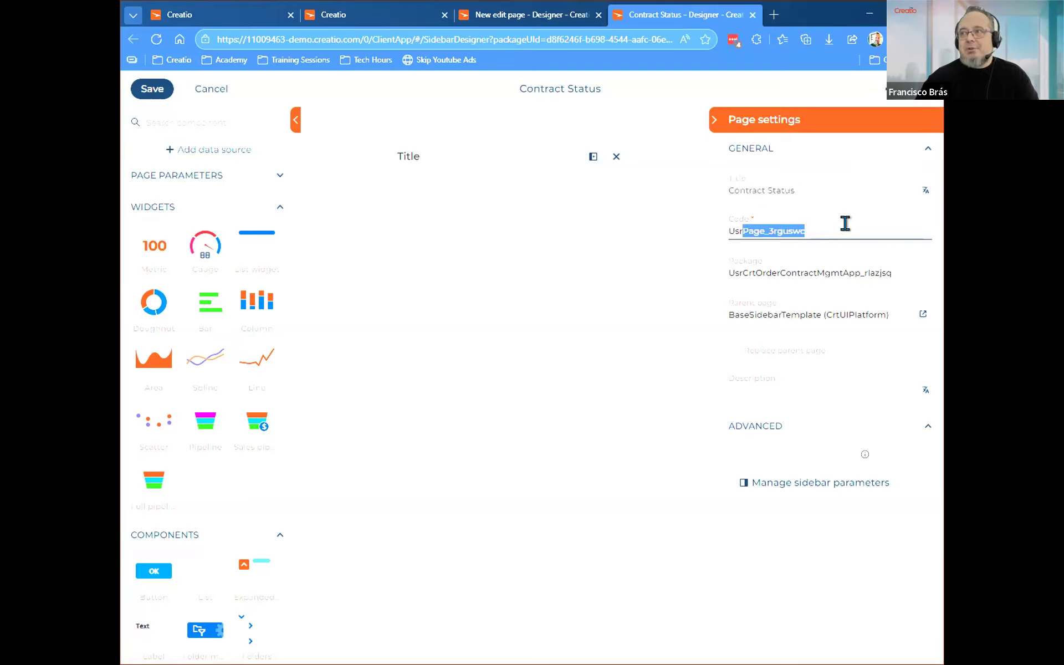
{"action": "key", "text": "ctrl+v"}
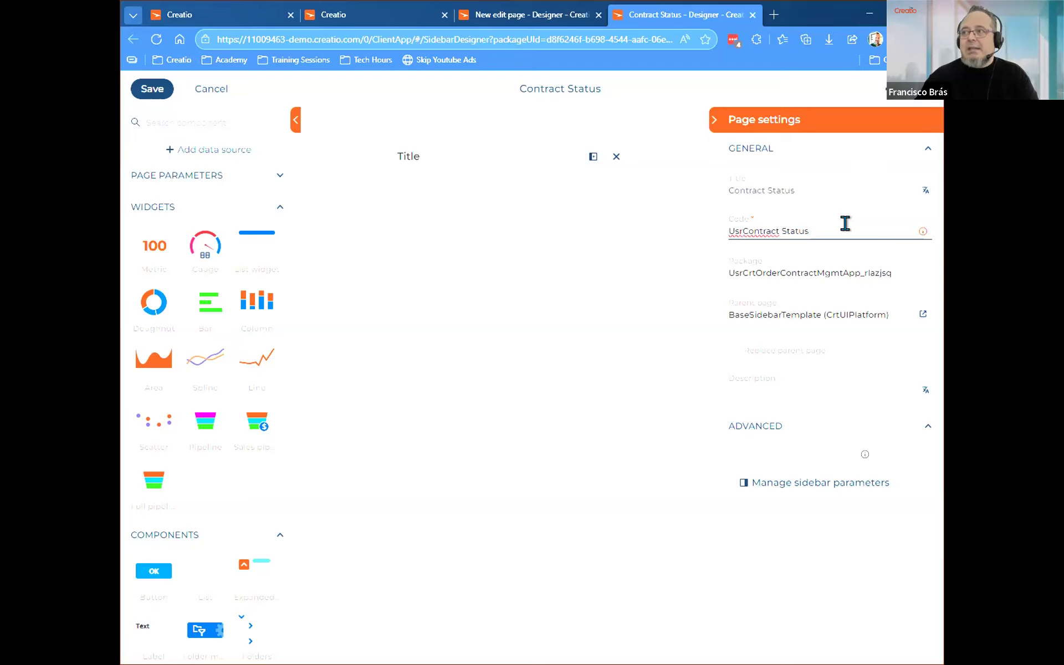
{"action": "key", "text": "ctrl+Left"}
{"action": "key", "text": "BackSpace"}
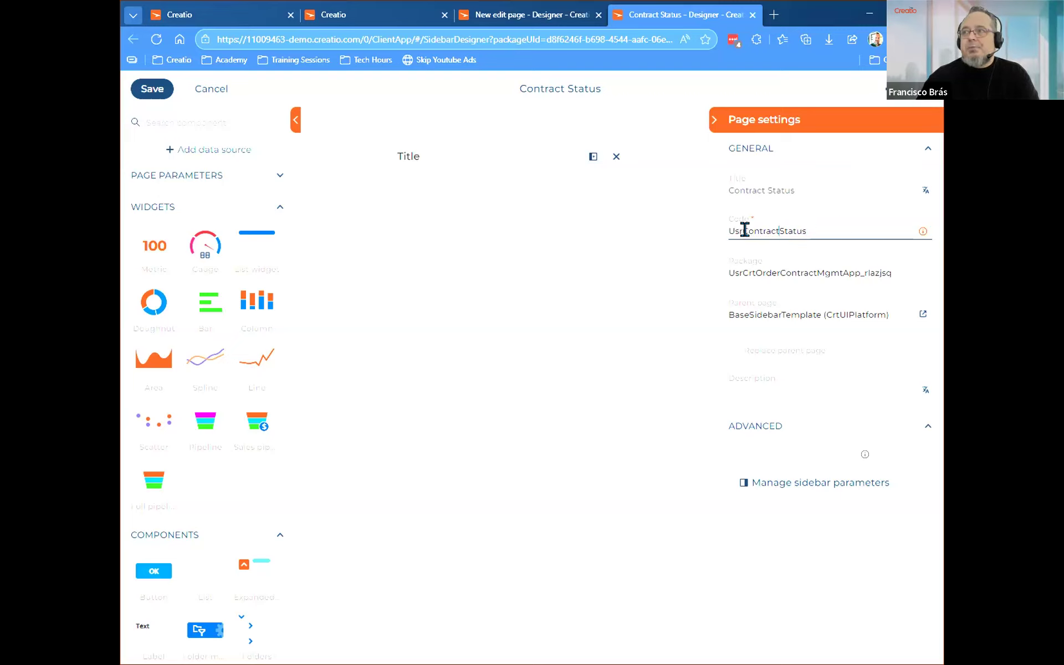
{"action": "left_click_drag", "start_coordinate": [742, 229], "coordinate": [698, 235]}
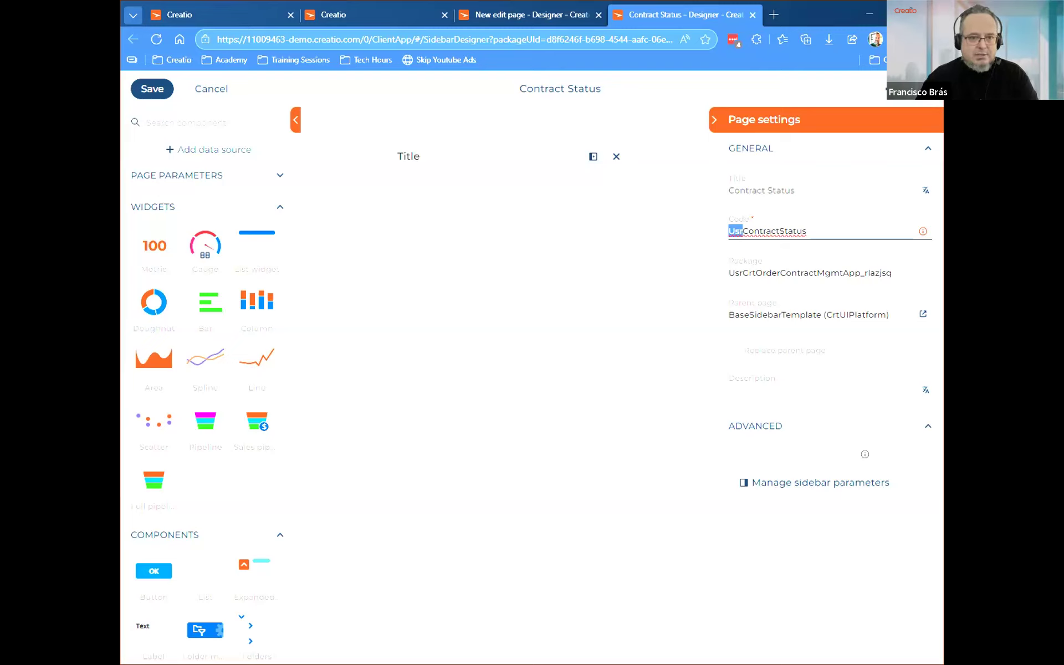
{"action": "key", "text": "alt+Tab"}
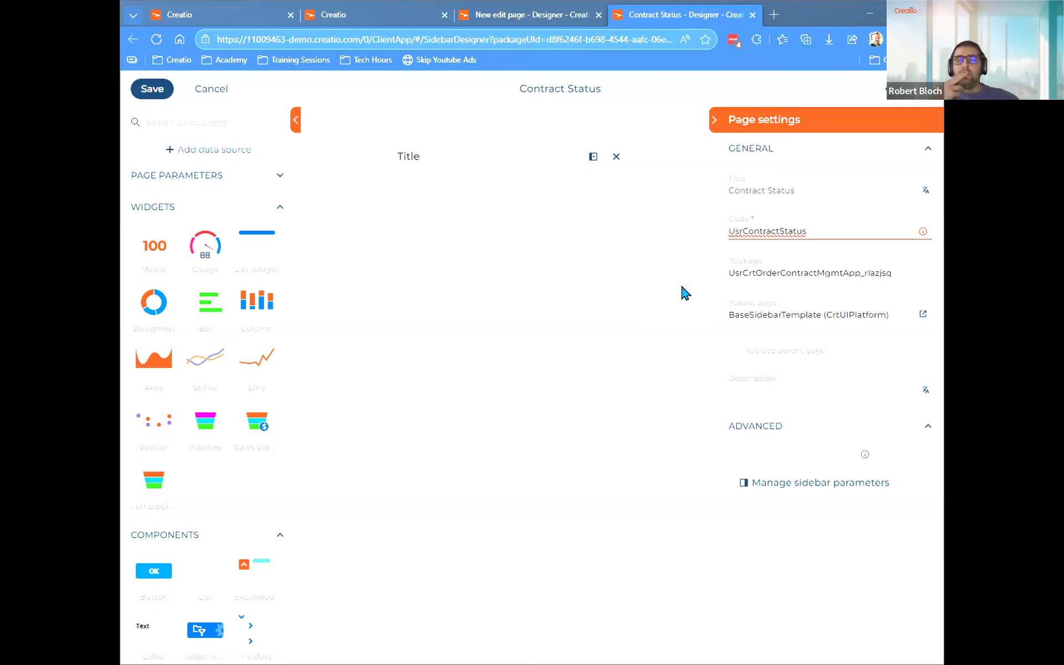
{"action": "left_click", "coordinate": [809, 483]}
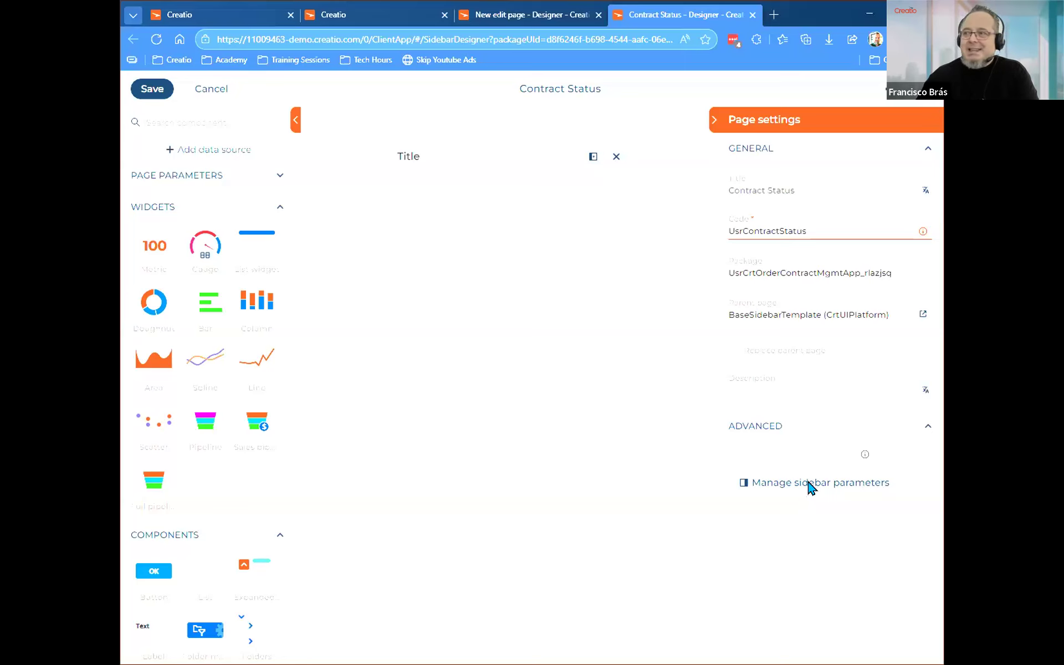
{"action": "left_click", "coordinate": [809, 483]}
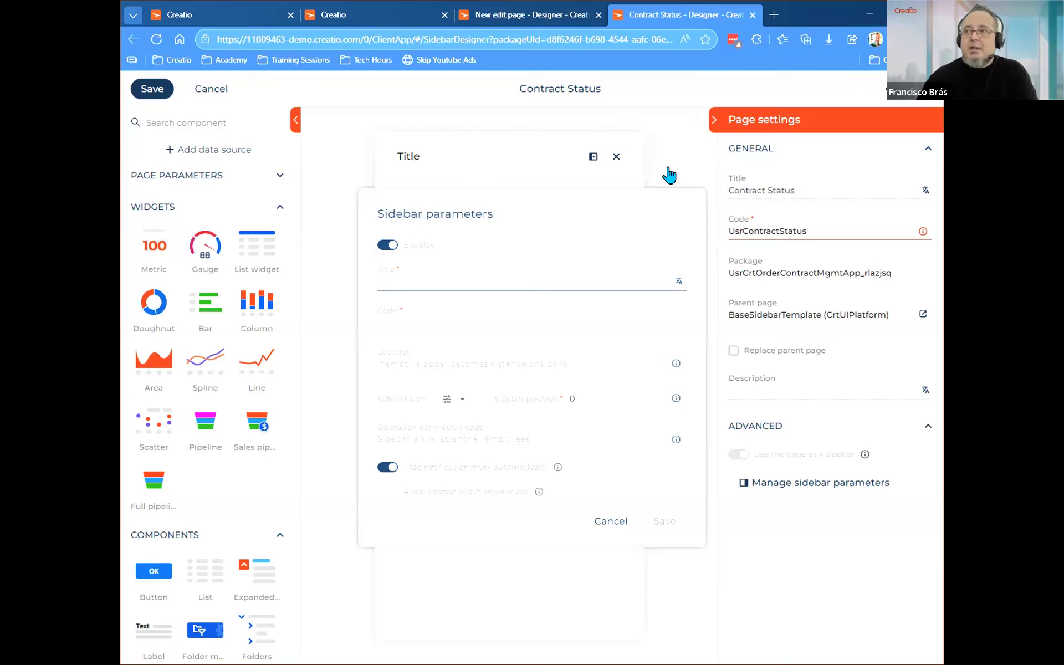
{"action": "left_click", "coordinate": [609, 527]}
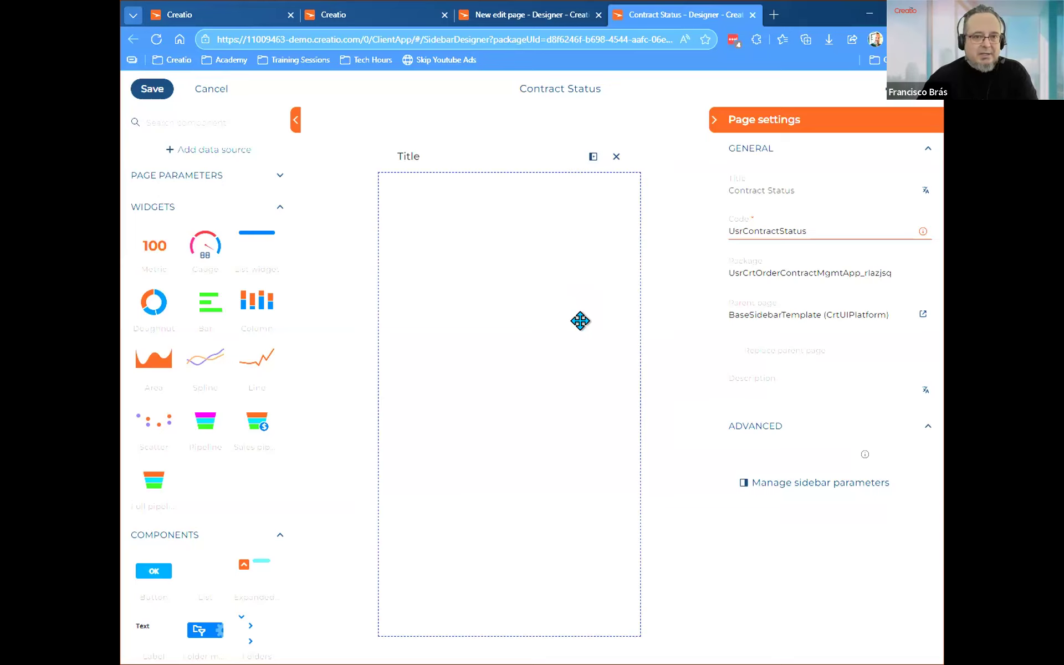
Open the page's sidebar parameters and set the sidebar title to Contract Status.
{"action": "left_click", "coordinate": [776, 478]}
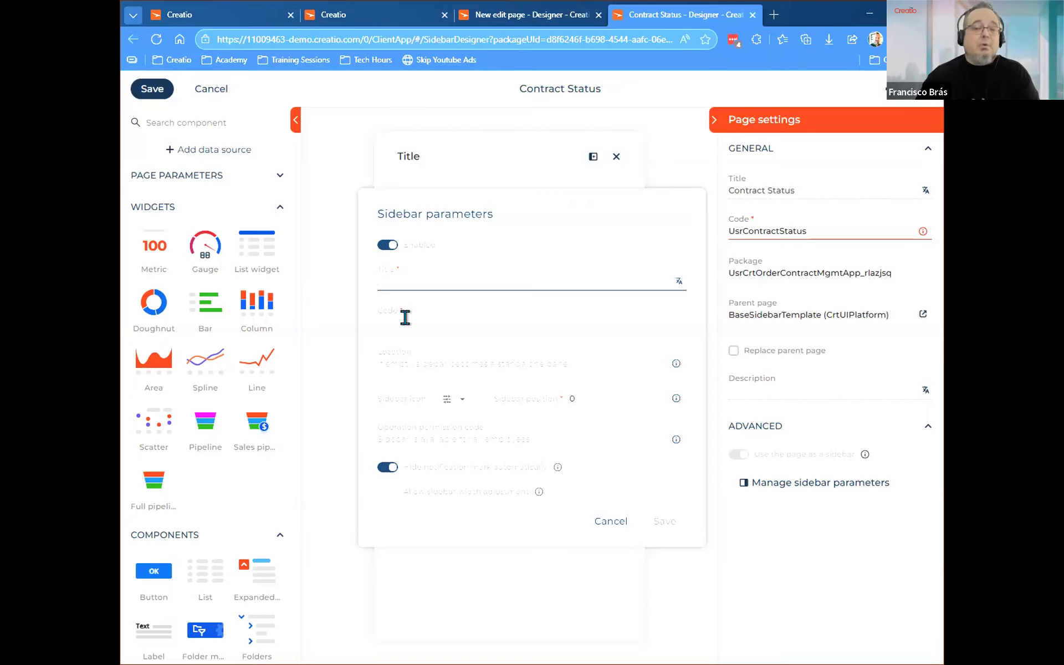
{"action": "left_click", "coordinate": [422, 273]}
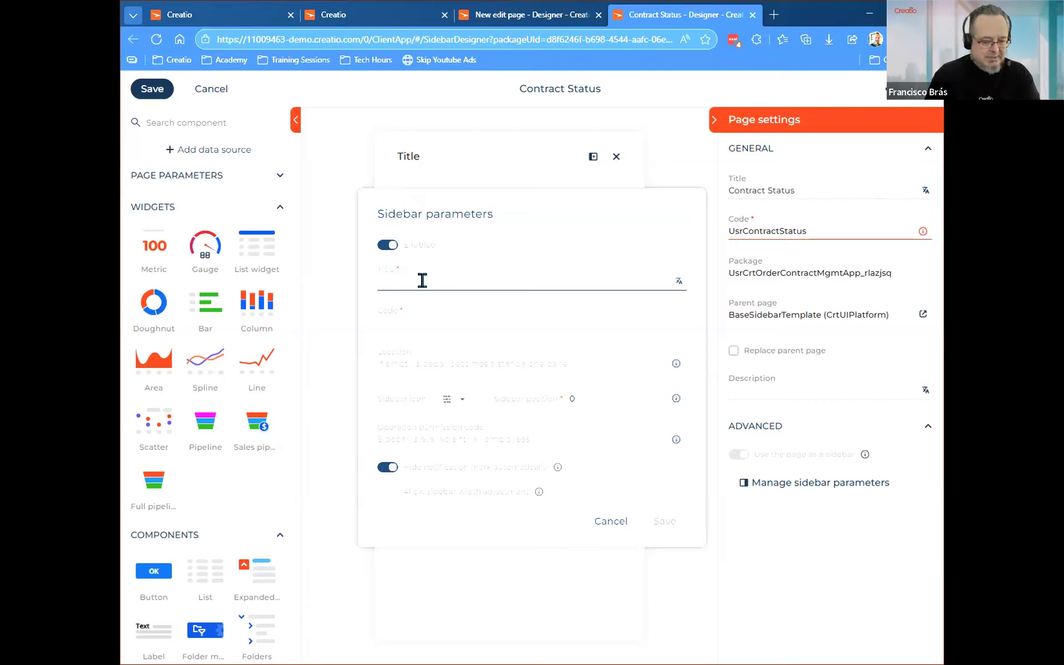
{"action": "type", "text": "Contract"}
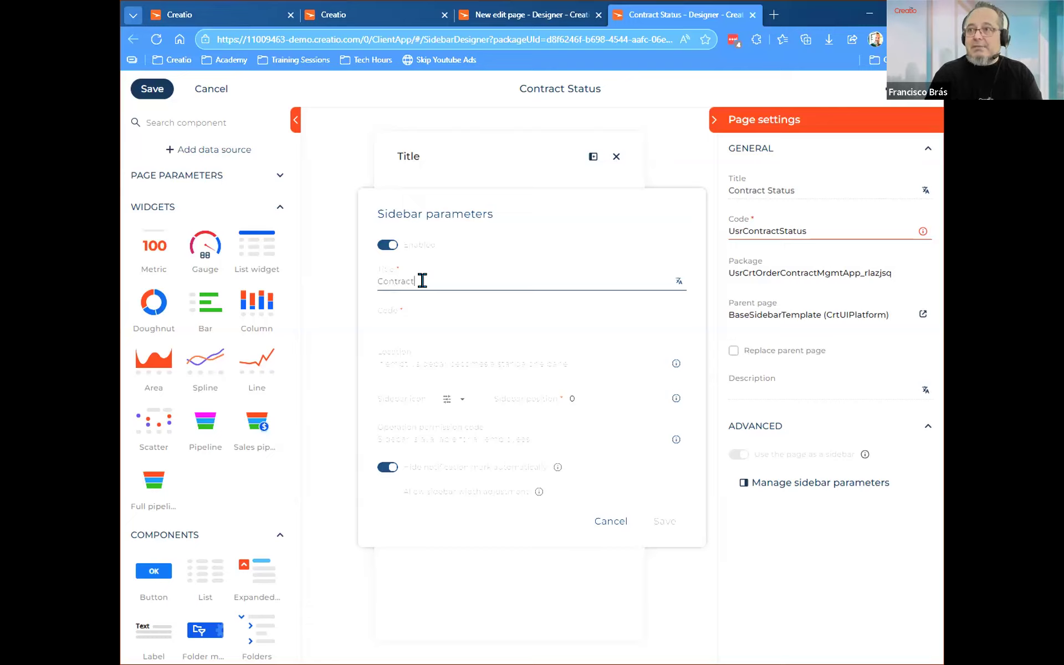
{"action": "type", "text": " Status"}
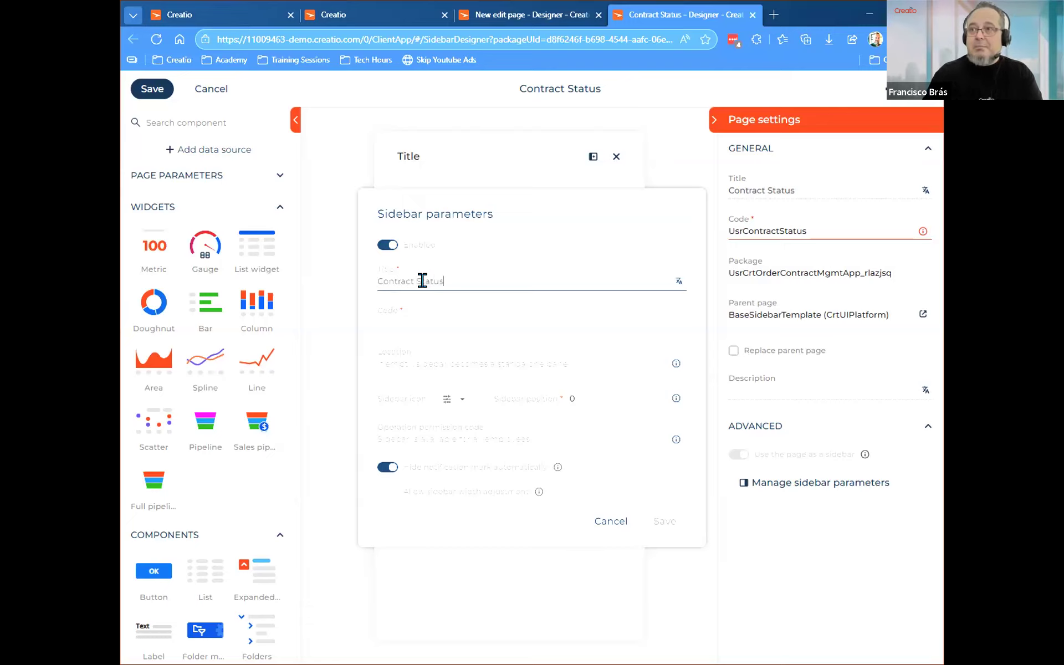
{"action": "key", "text": "Tab"}
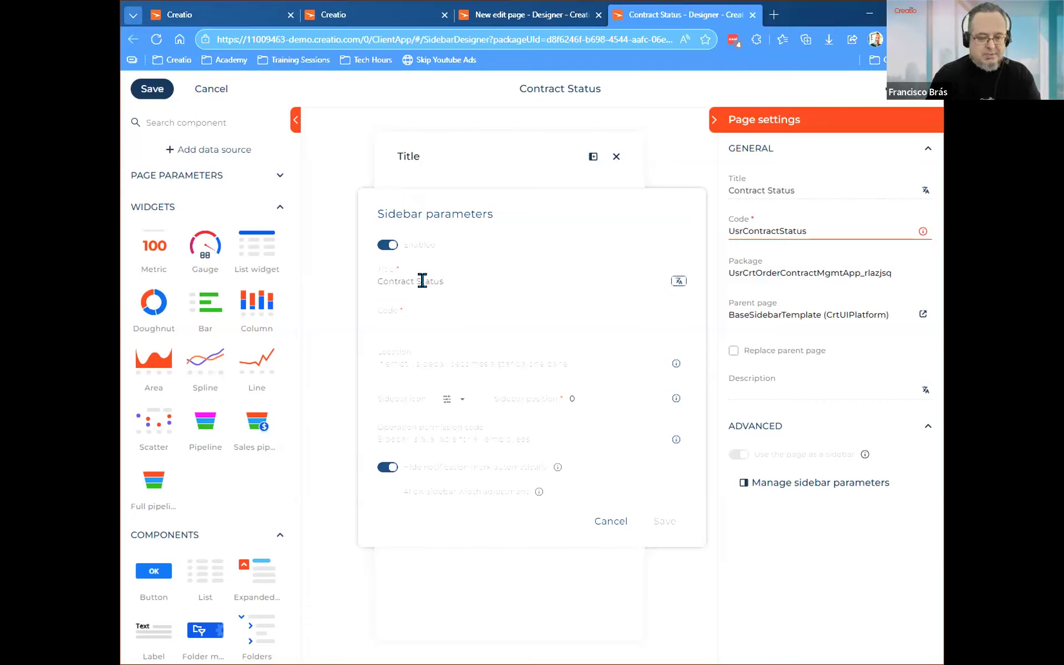
Set the sidebar's code to UsrContractStatus1 in the sidebar parameters.
{"action": "left_click", "coordinate": [427, 317]}
{"action": "type", "text": "Usr"}
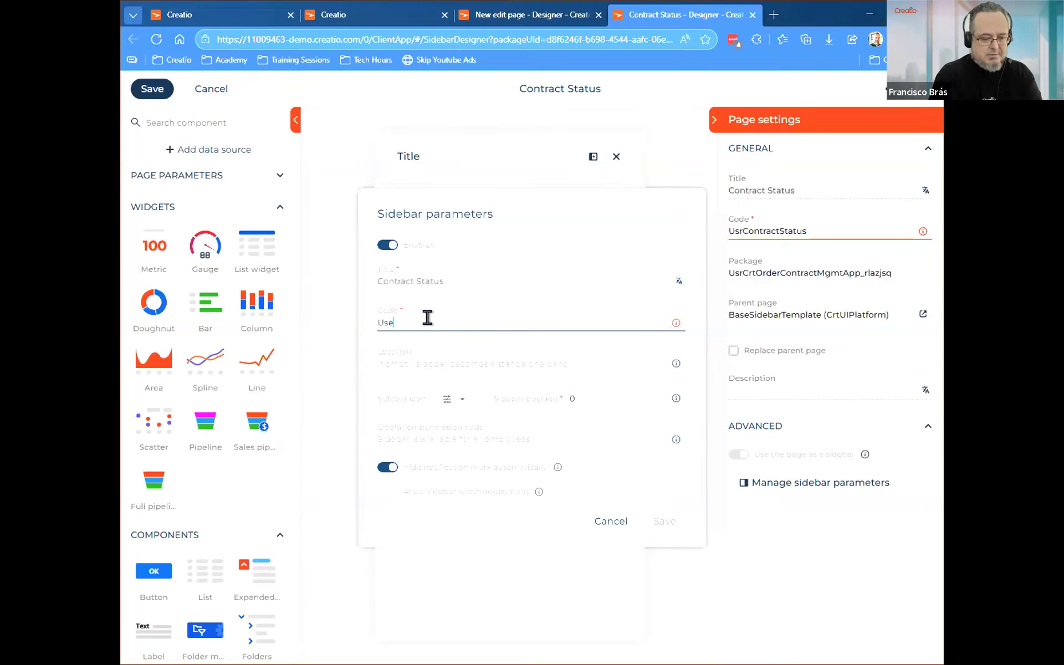
{"action": "type", "text": "Con"}
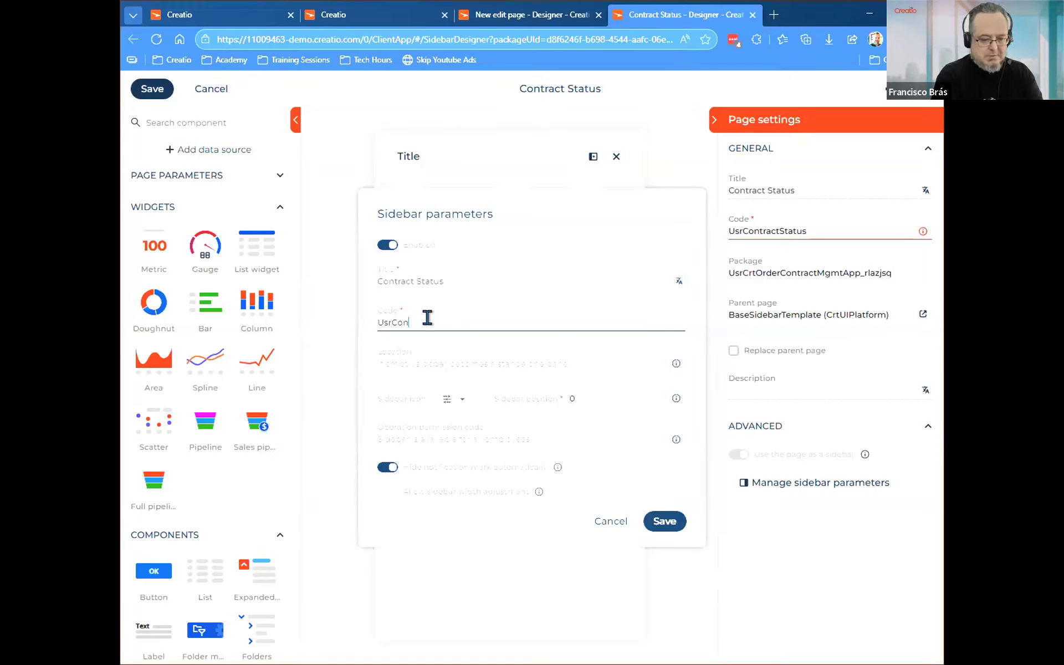
{"action": "type", "text": "tractStatus"}
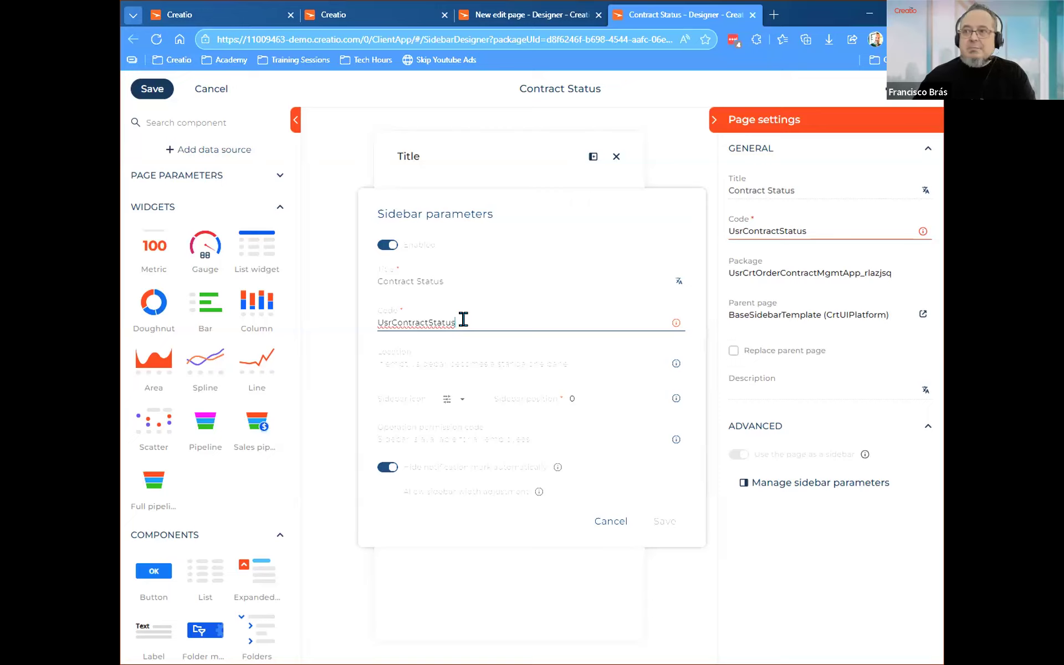
{"action": "type", "text": "1"}
{"action": "key", "text": "BackSpace"}
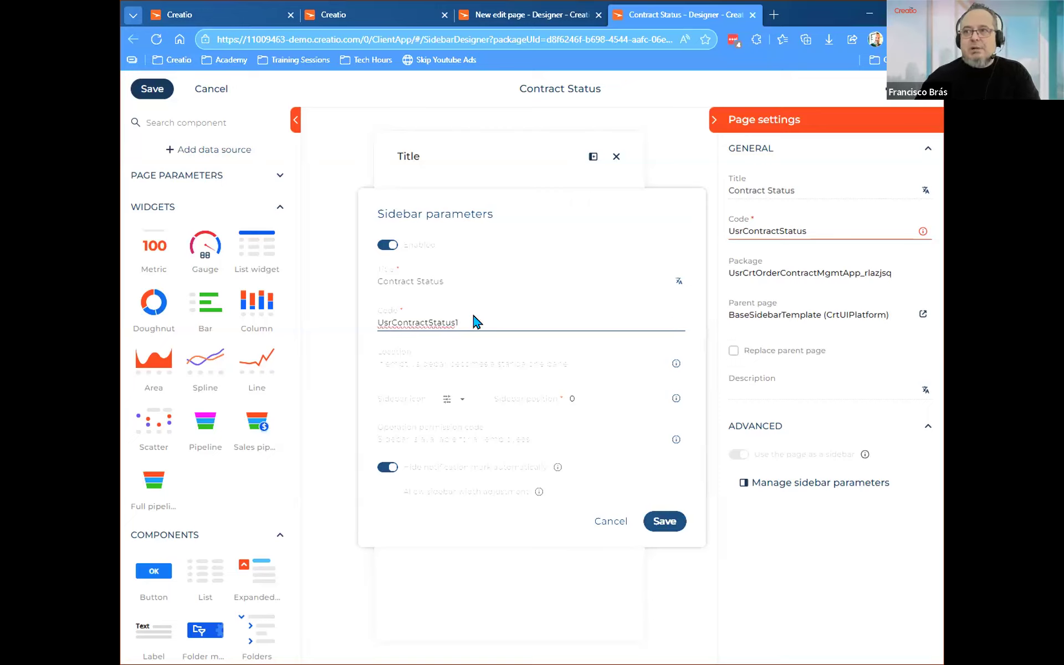
{"action": "type", "text": "1"}
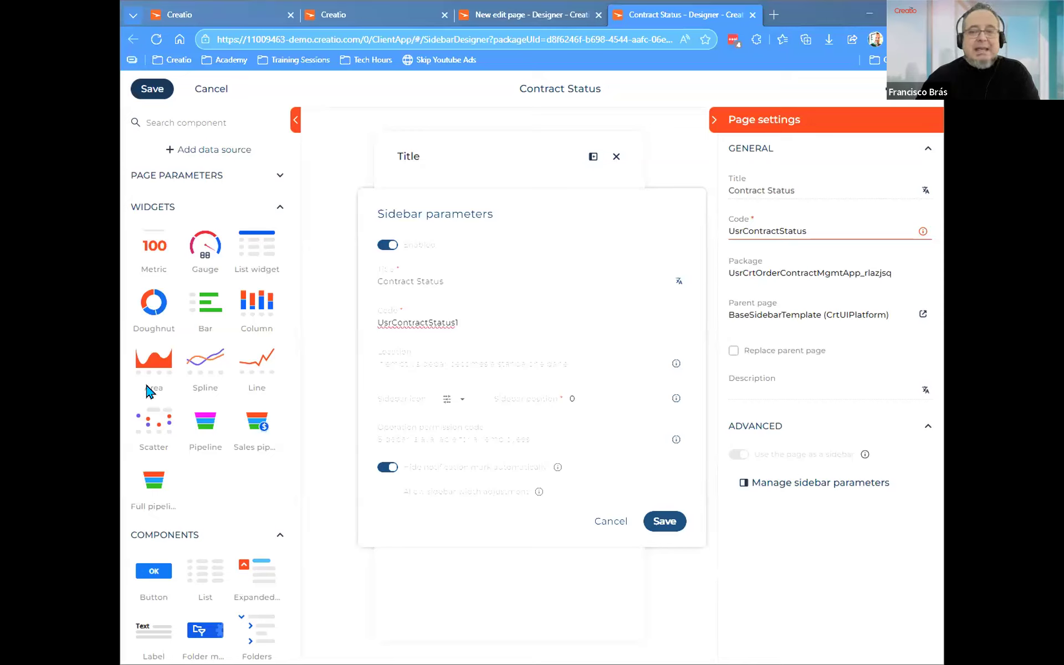
Compare the existing sidebars in the running application and set the new sidebar's location to Notifications panel.
{"action": "left_click", "coordinate": [460, 359]}
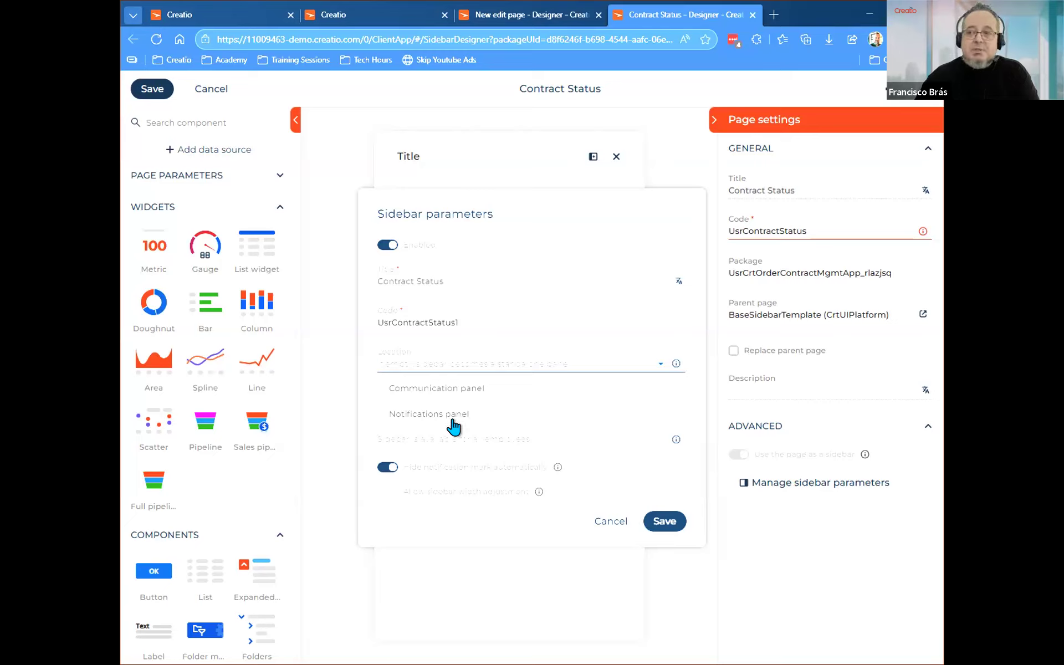
{"action": "left_click", "coordinate": [476, 356]}
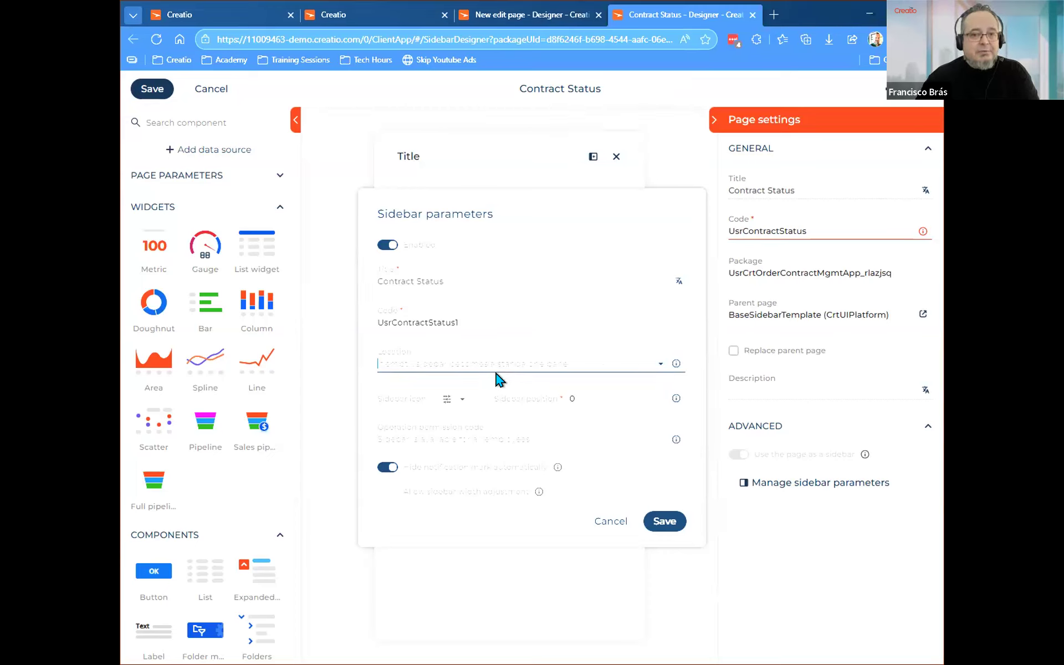
{"action": "left_click", "coordinate": [198, 11]}
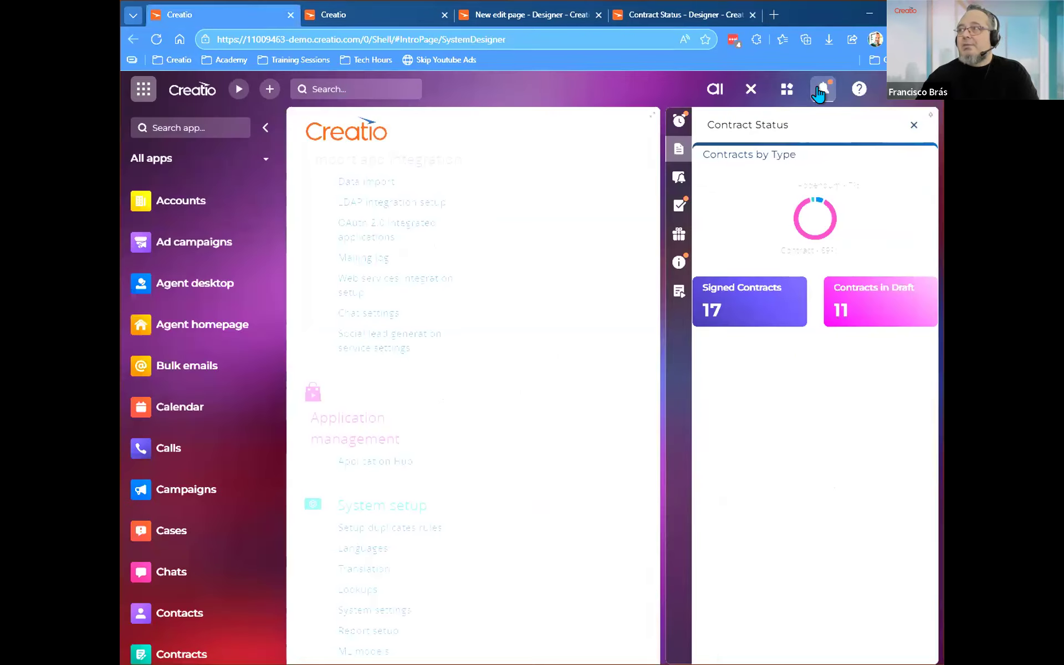
{"action": "left_click", "coordinate": [743, 91]}
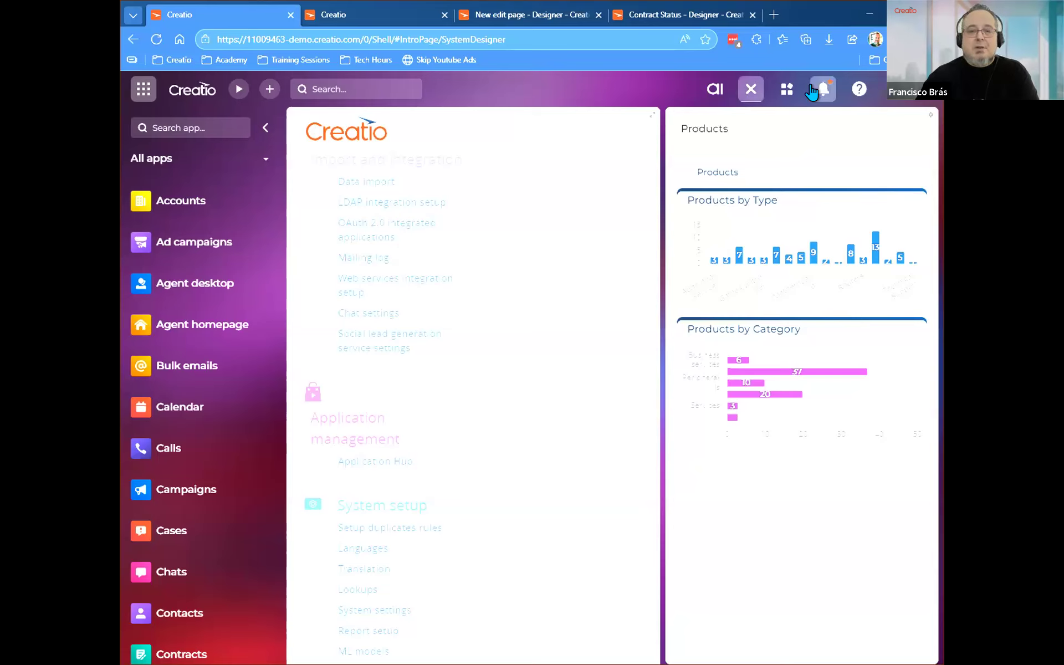
{"action": "left_click", "coordinate": [658, 16]}
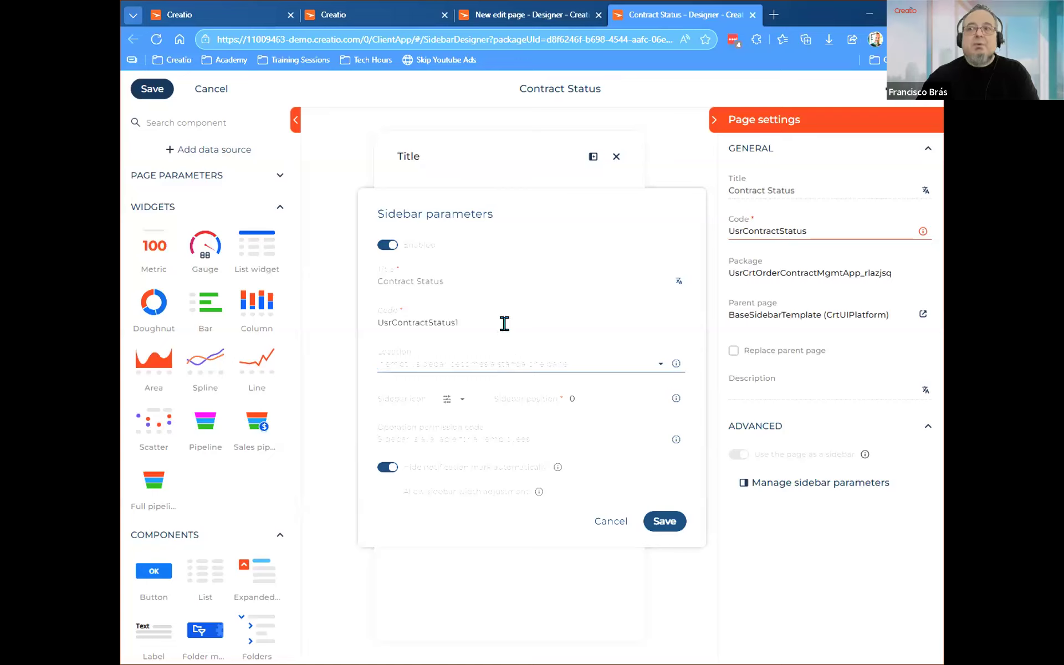
{"action": "left_click", "coordinate": [499, 351]}
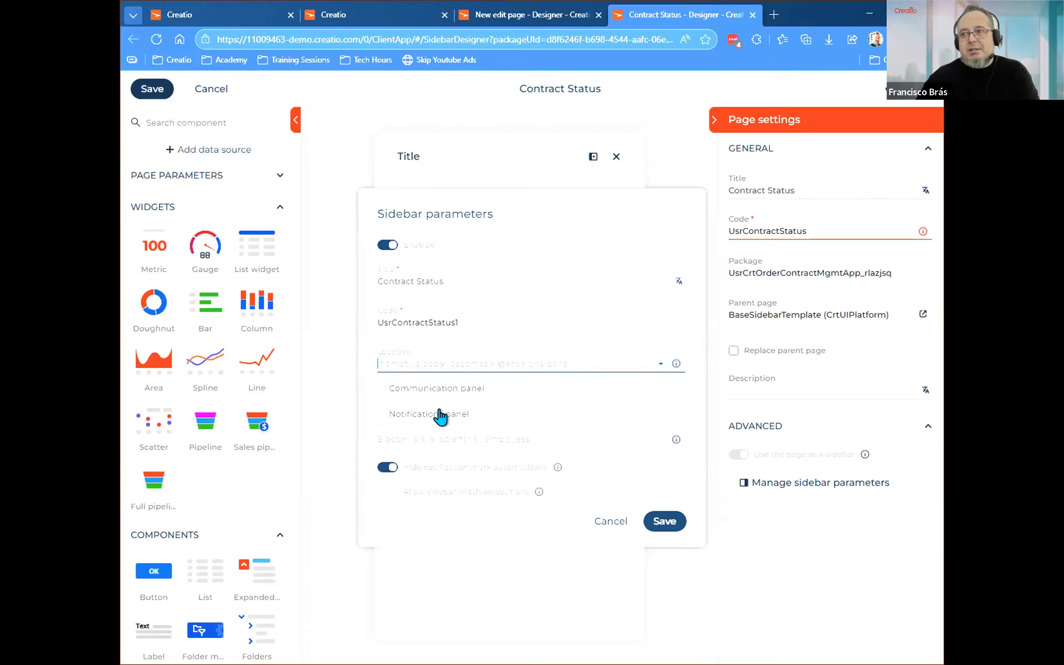
{"action": "left_click", "coordinate": [441, 416]}
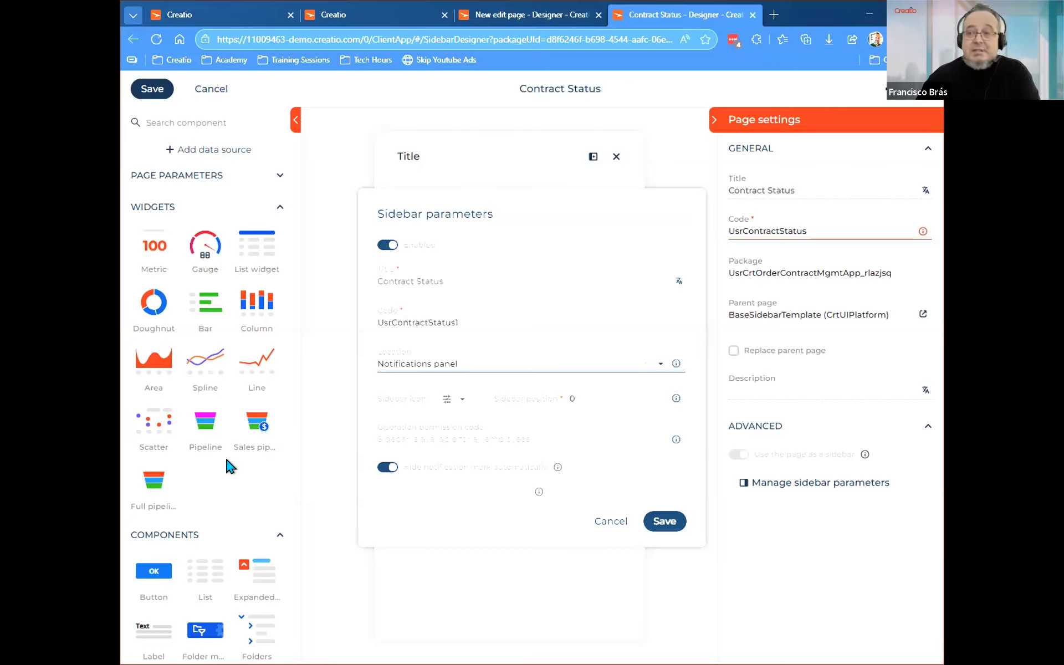
Choose the document icon for the sidebar and compare it with the existing Contract Status sidebar in the running notifications panel.
{"action": "left_click", "coordinate": [450, 402]}
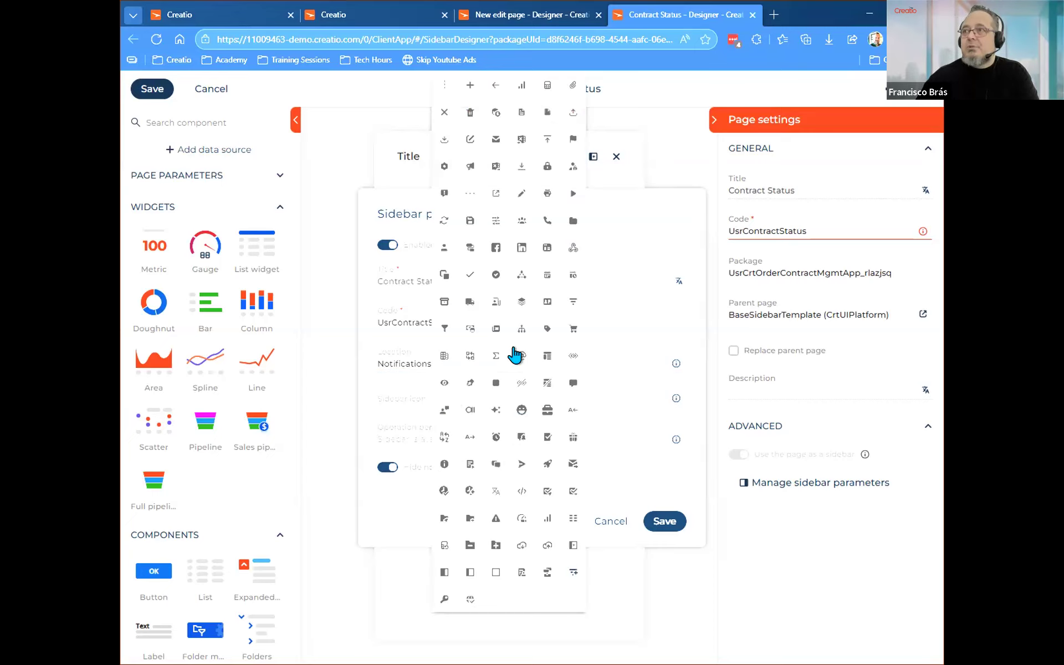
{"action": "left_click", "coordinate": [521, 112]}
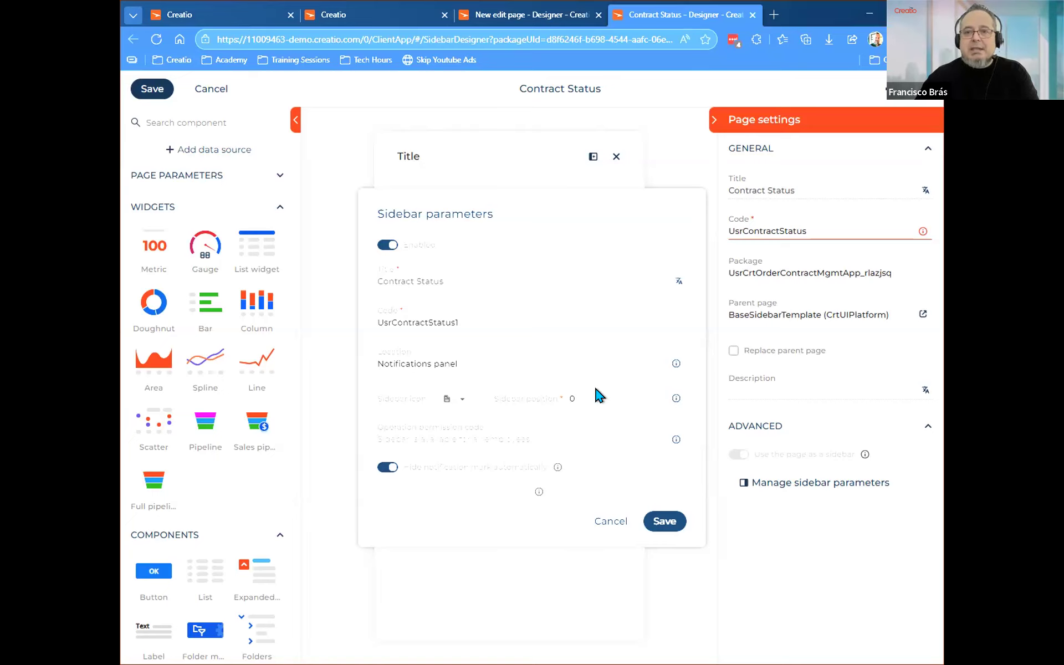
{"action": "left_click", "coordinate": [196, 7]}
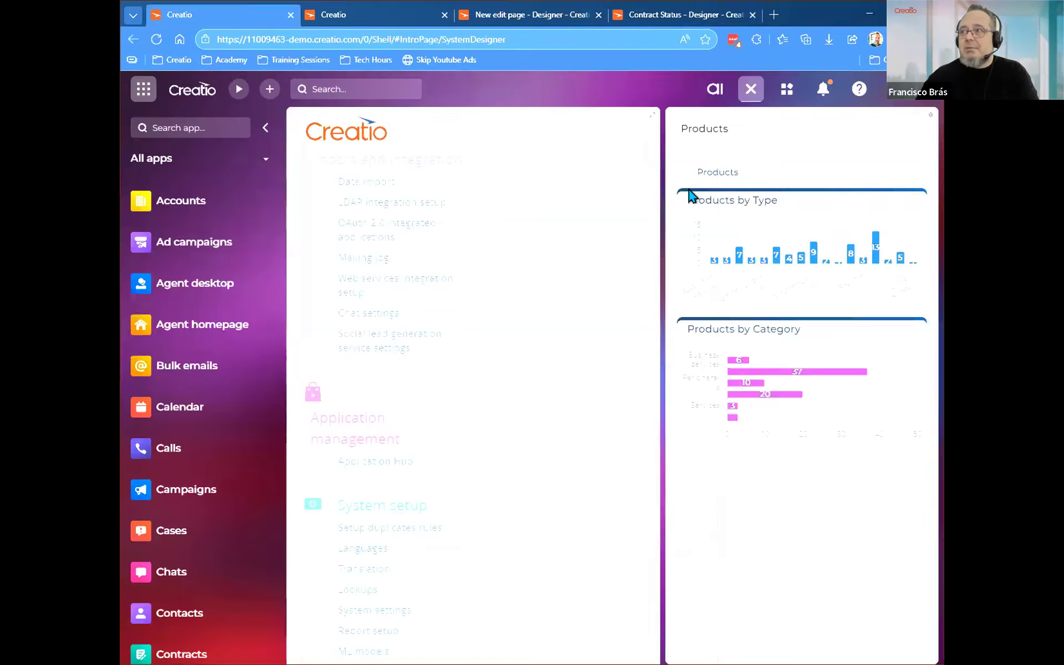
{"action": "left_click", "coordinate": [824, 88]}
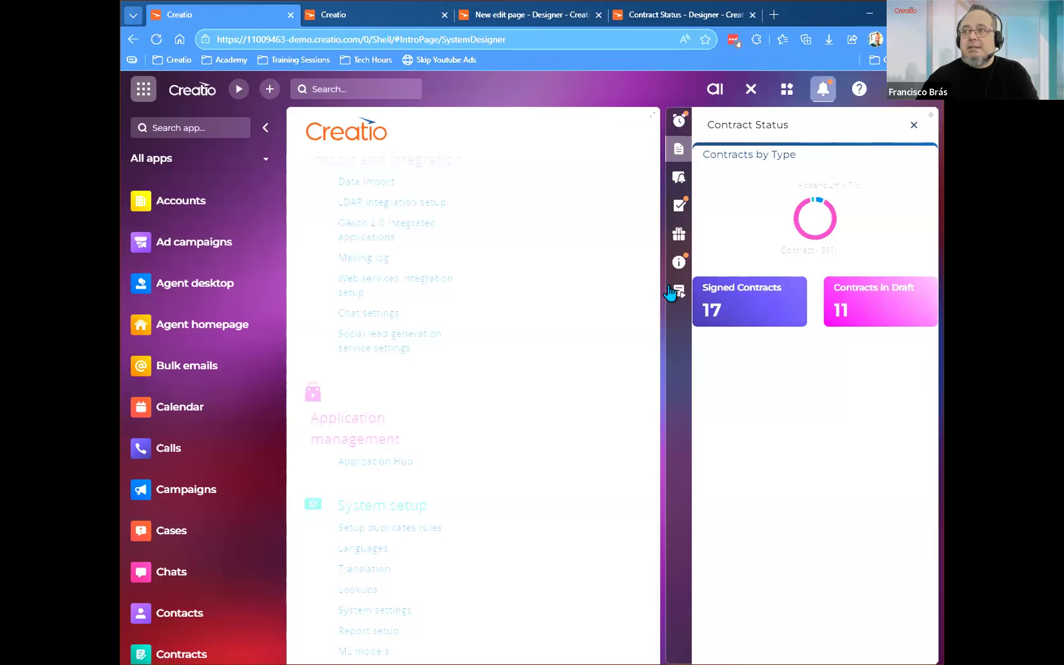
{"action": "left_click", "coordinate": [666, 15]}
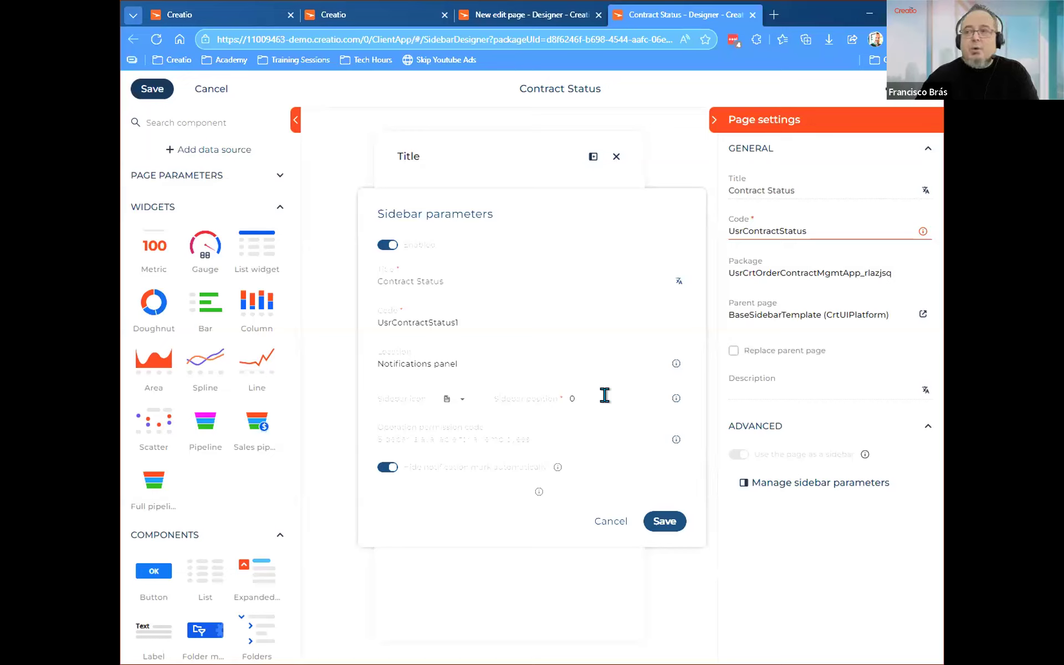
Try sidebar positions 1000 and 900, checking where the Reminders sidebar sits in the running notifications panel.
{"action": "double_click", "coordinate": [572, 397]}
{"action": "type", "text": "1000"}
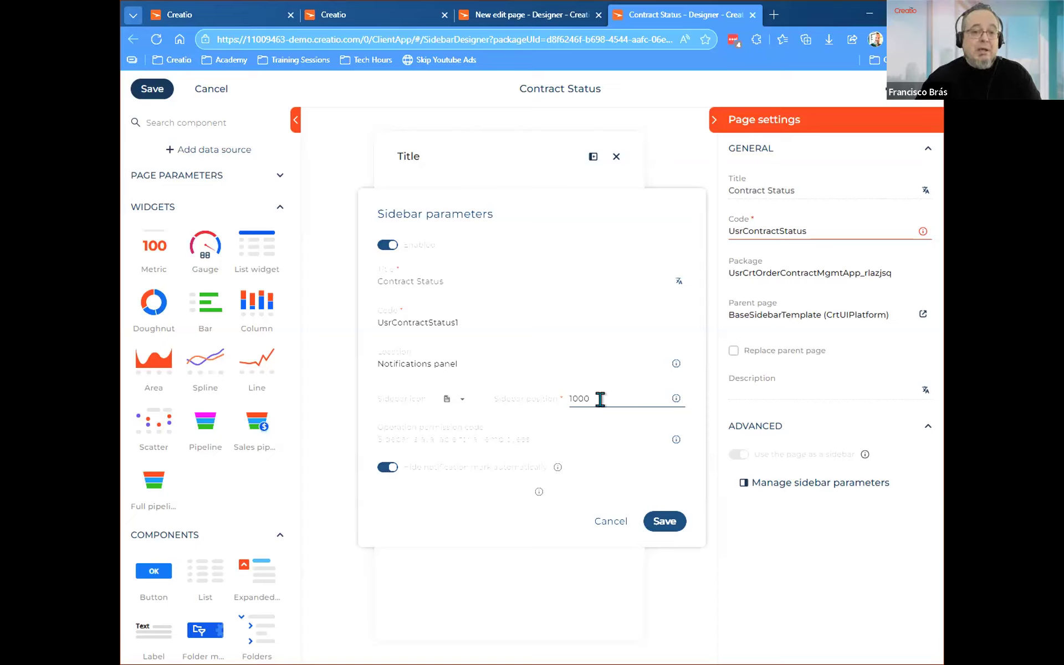
{"action": "mouse_move", "coordinate": [675, 399]}
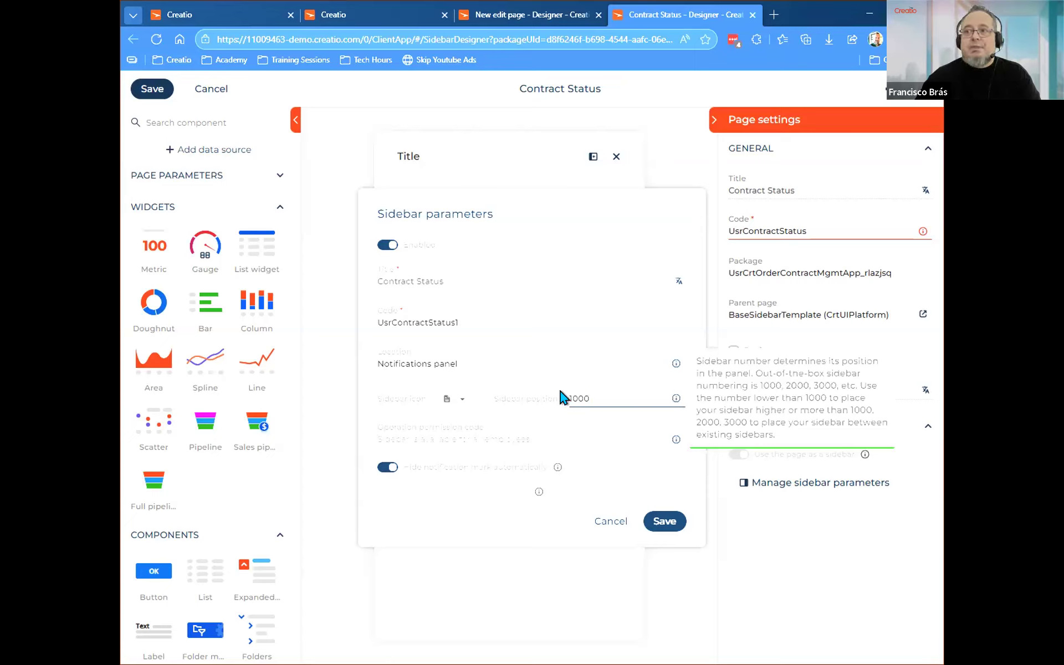
{"action": "left_click", "coordinate": [173, 16]}
{"action": "left_click", "coordinate": [677, 126]}
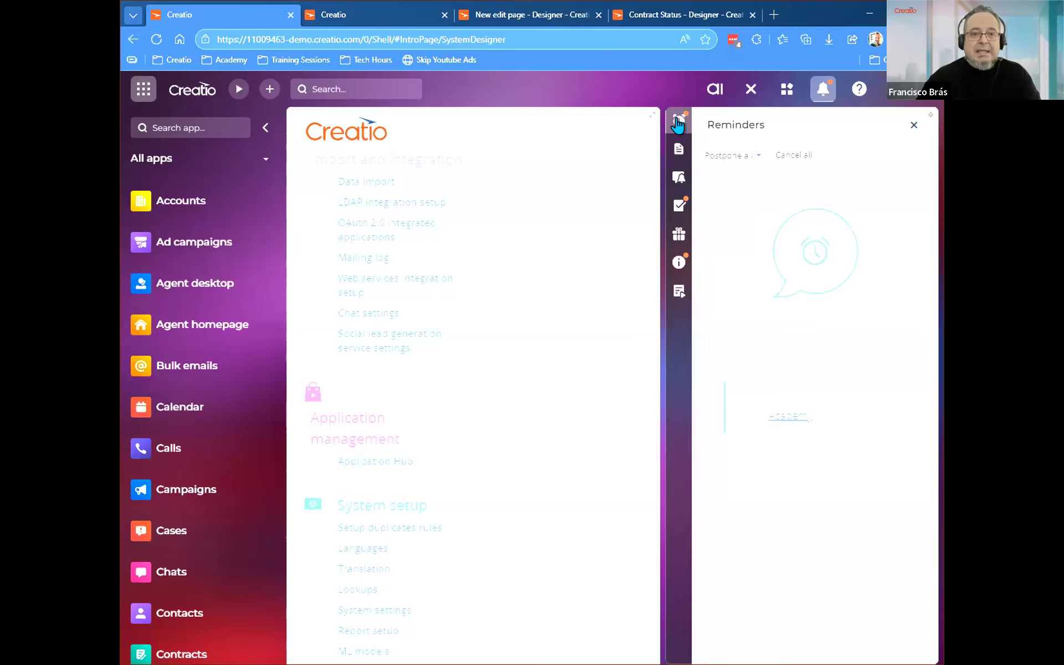
{"action": "left_click", "coordinate": [649, 15]}
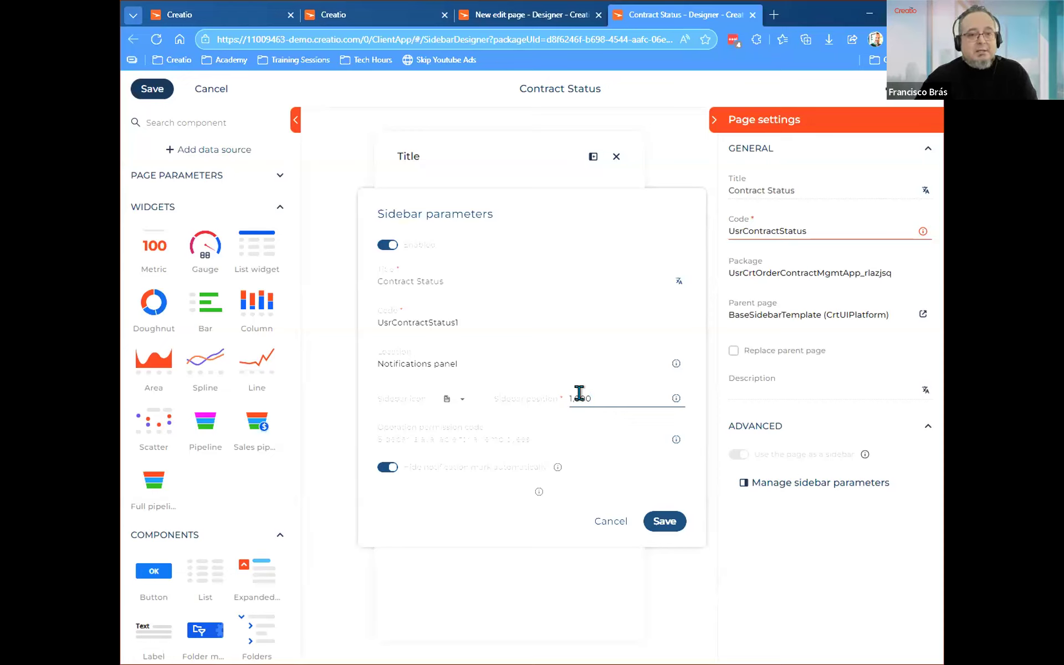
{"action": "left_click_drag", "start_coordinate": [597, 399], "coordinate": [534, 401]}
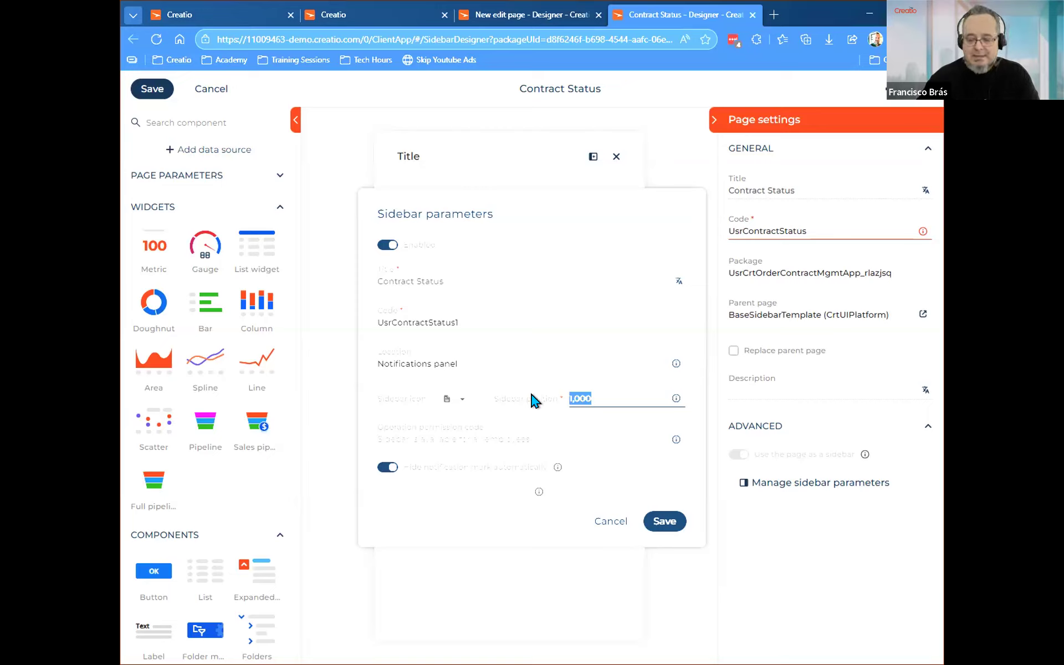
{"action": "type", "text": "900"}
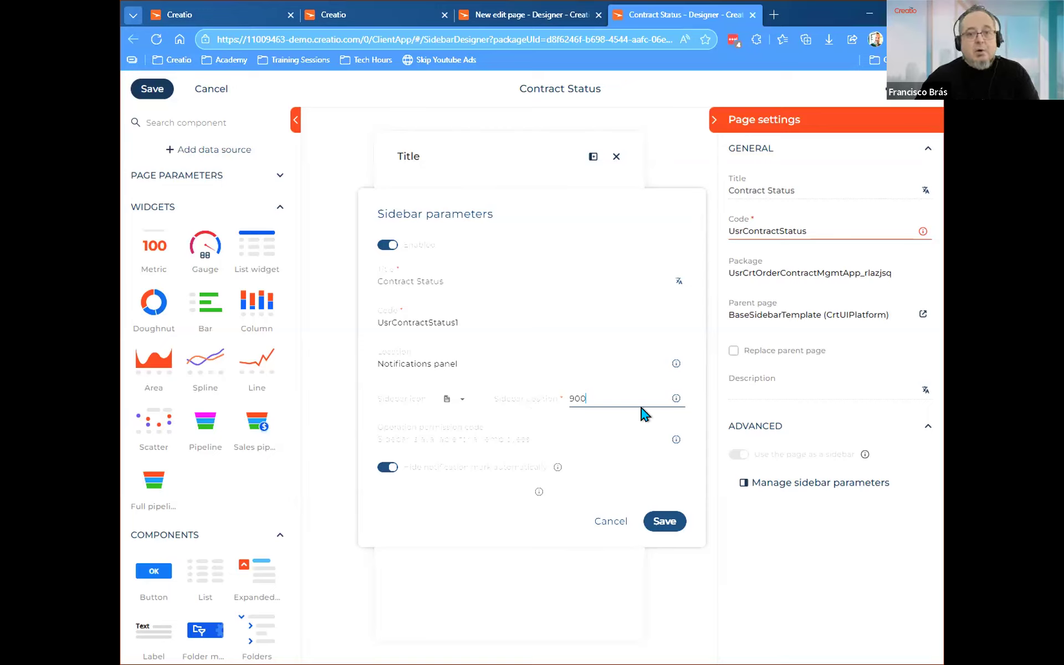
Set the sidebar position to 1200 in the sidebar parameters.
{"action": "left_click_drag", "start_coordinate": [589, 397], "coordinate": [549, 402]}
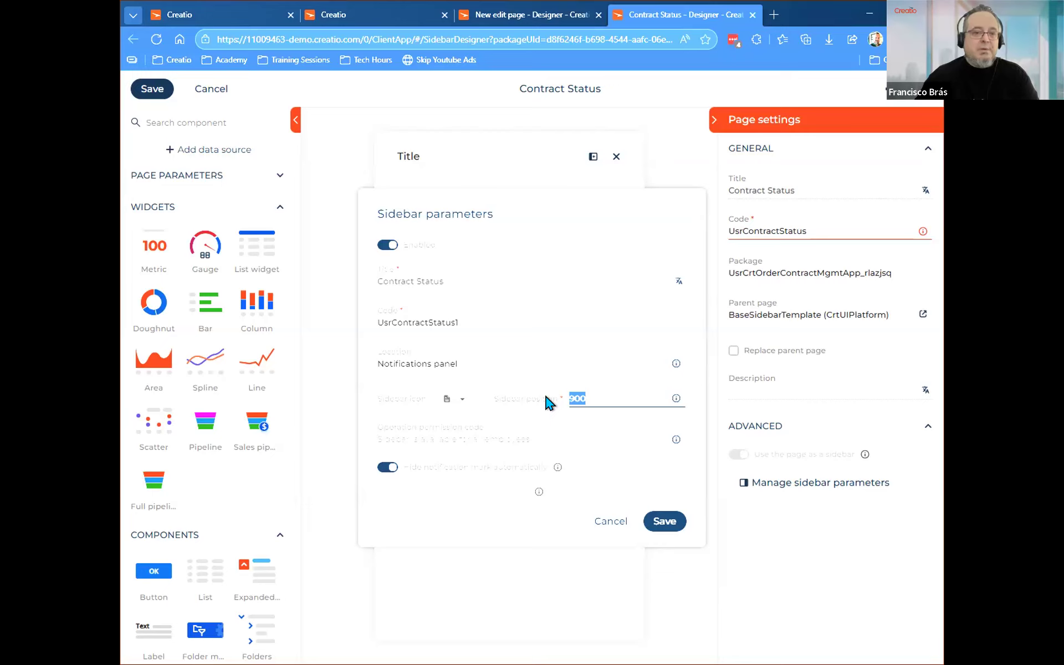
{"action": "type", "text": "1200"}
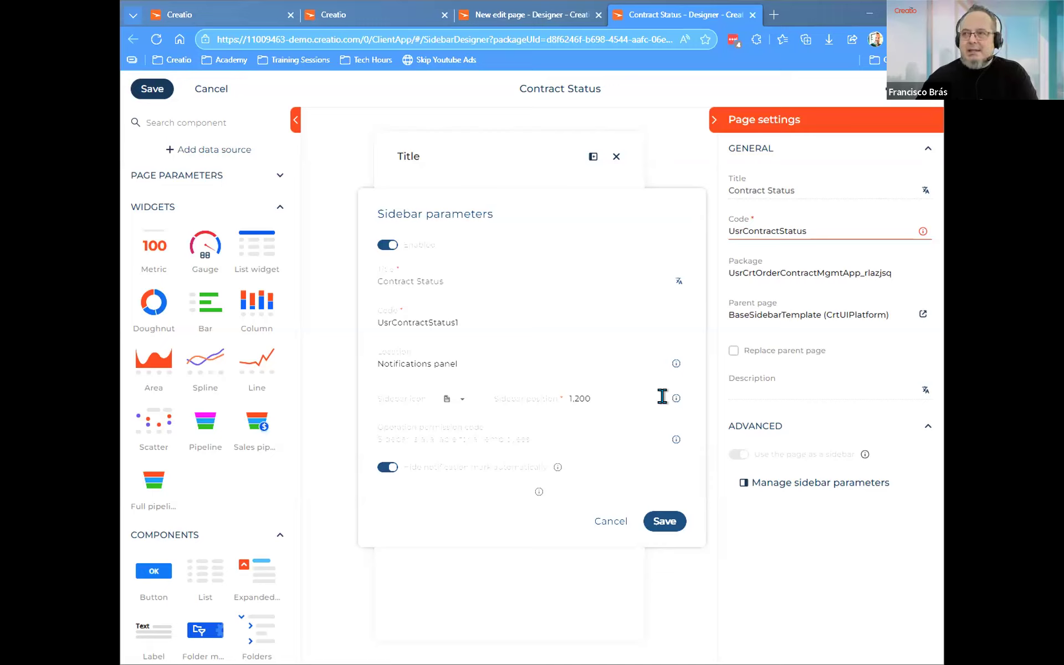
{"action": "mouse_move", "coordinate": [674, 400]}
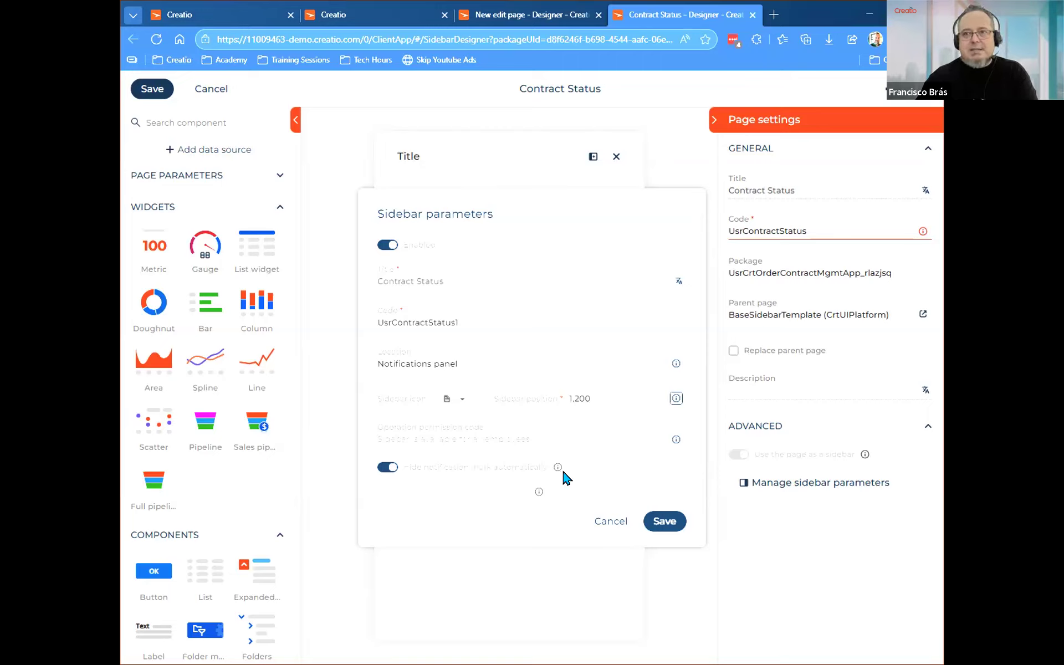
{"action": "mouse_move", "coordinate": [561, 472]}
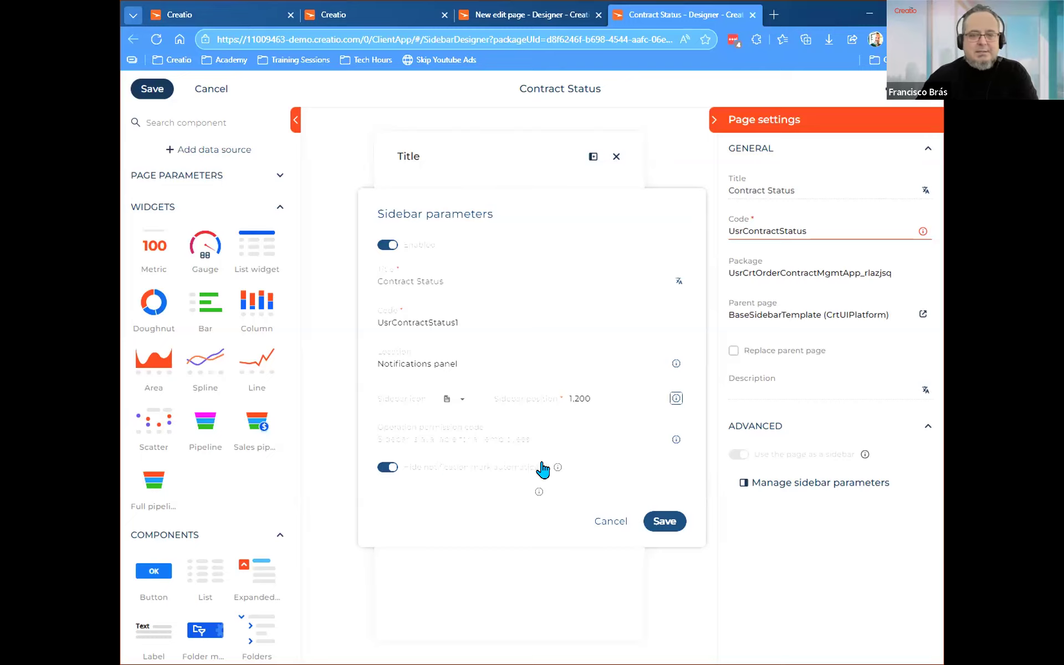
Review the existing Contract Status sidebar in the running application's notifications panel.
{"action": "left_click", "coordinate": [240, 19]}
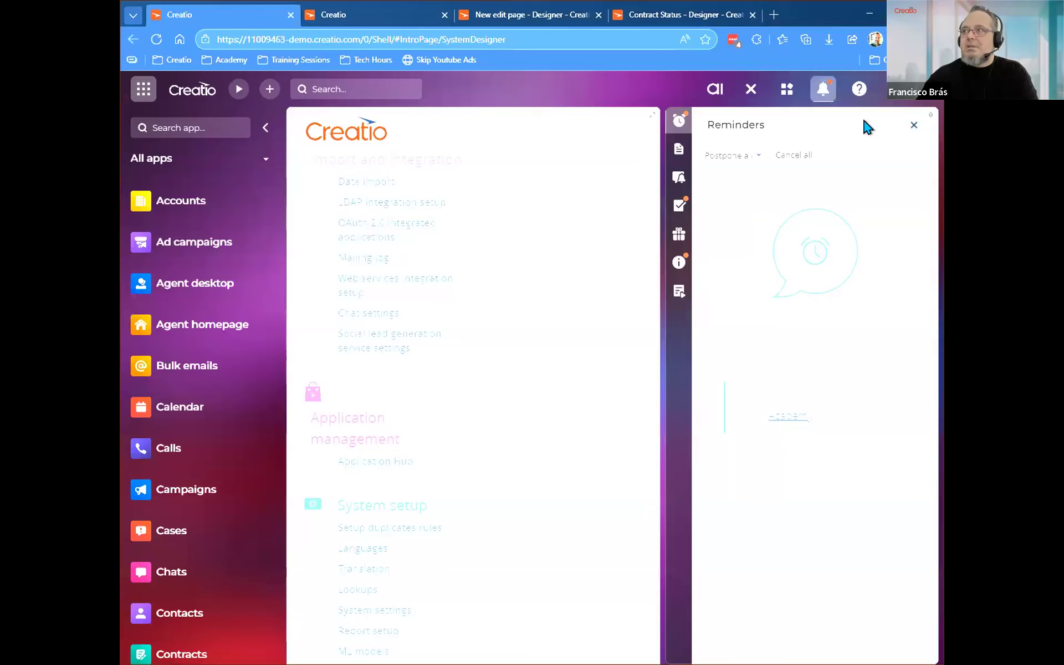
{"action": "left_click", "coordinate": [823, 90]}
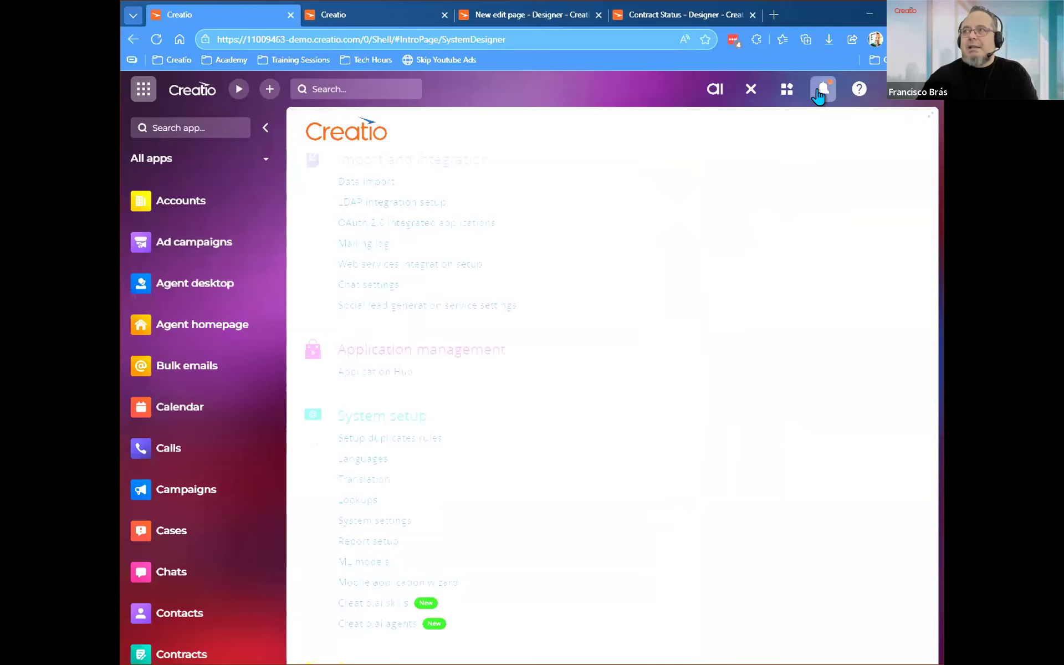
{"action": "left_click", "coordinate": [823, 90]}
{"action": "left_click", "coordinate": [679, 149]}
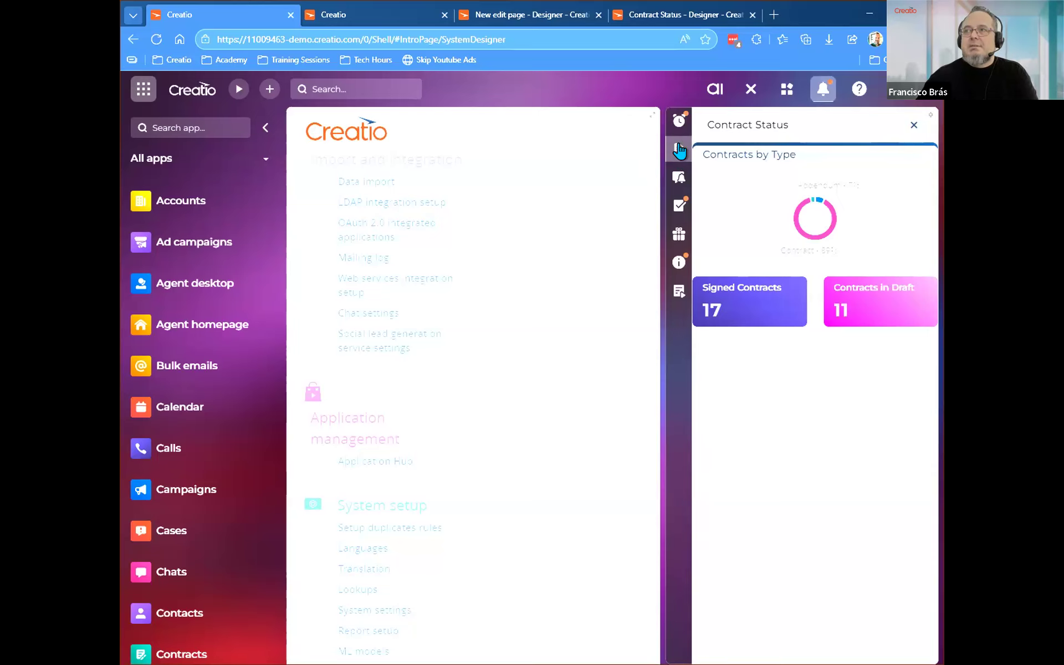
Save the sidebar parameters in the designer and place a doughnut chart widget below the page title.
{"action": "left_click", "coordinate": [638, 20]}
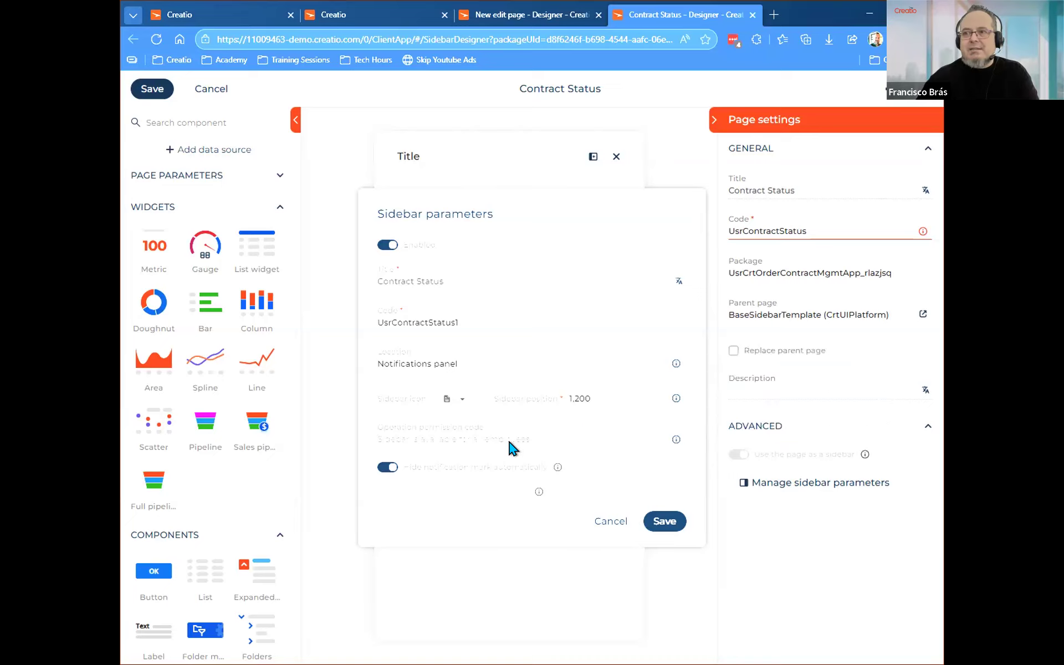
{"action": "left_click", "coordinate": [666, 526]}
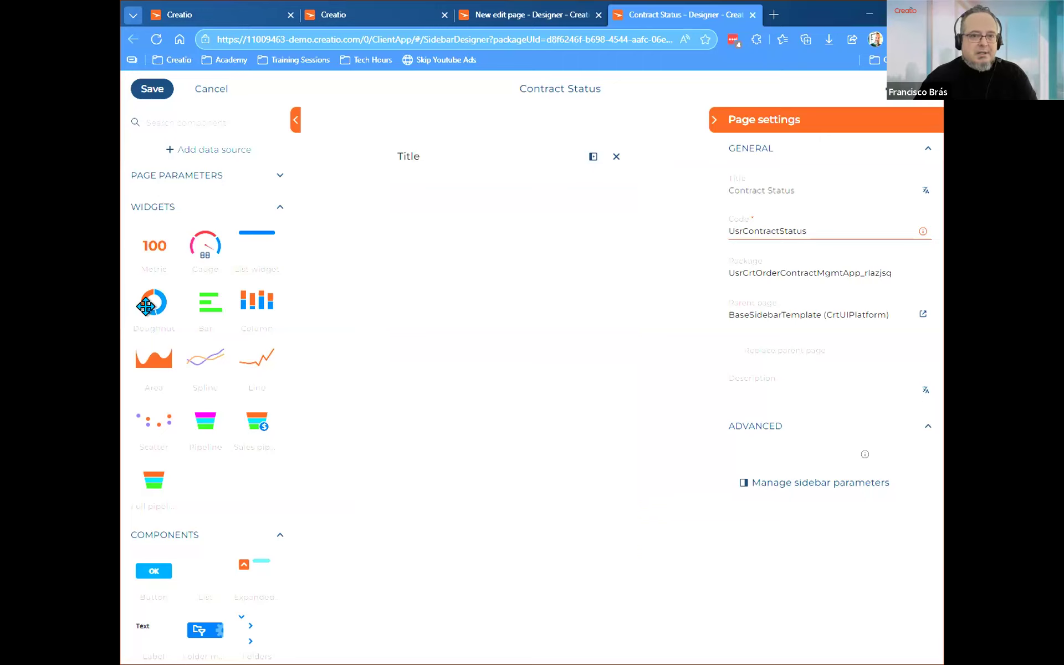
{"action": "left_click_drag", "start_coordinate": [152, 303], "coordinate": [453, 192]}
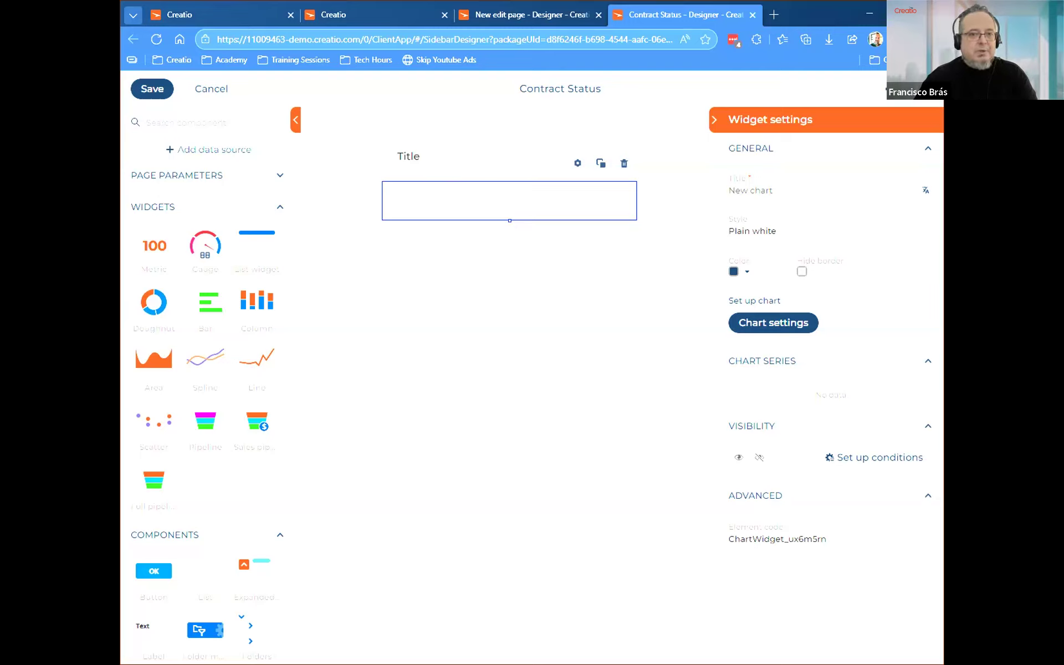
Title the doughnut chart "Contracts by Type" and set the Contract object as what it displays.
{"action": "left_click", "coordinate": [768, 323]}
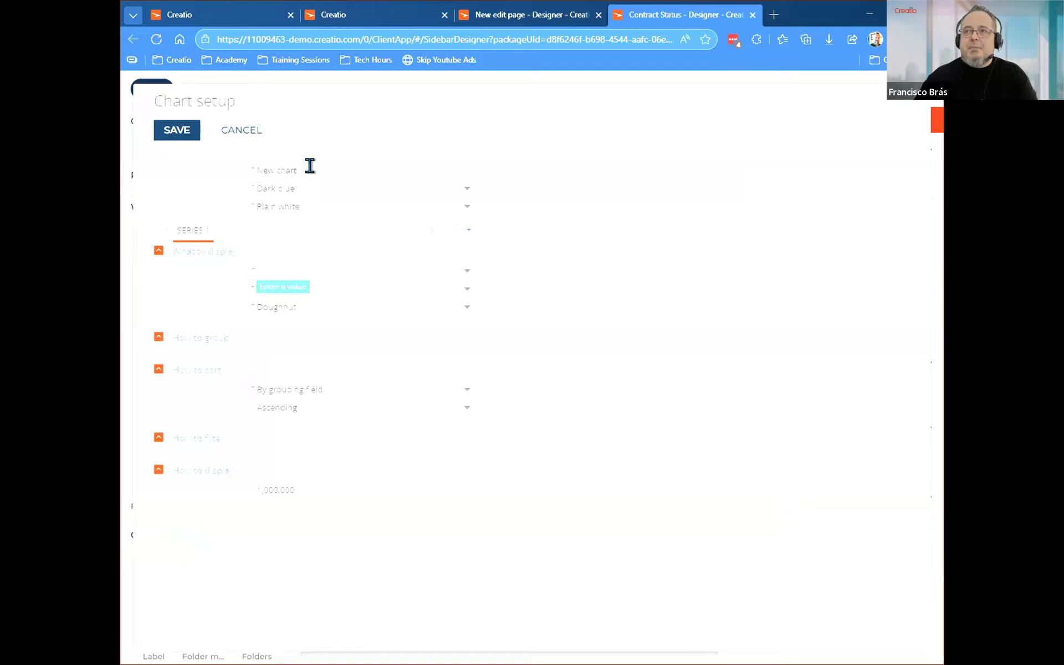
{"action": "triple_click", "coordinate": [293, 171]}
{"action": "type", "text": "contrac"}
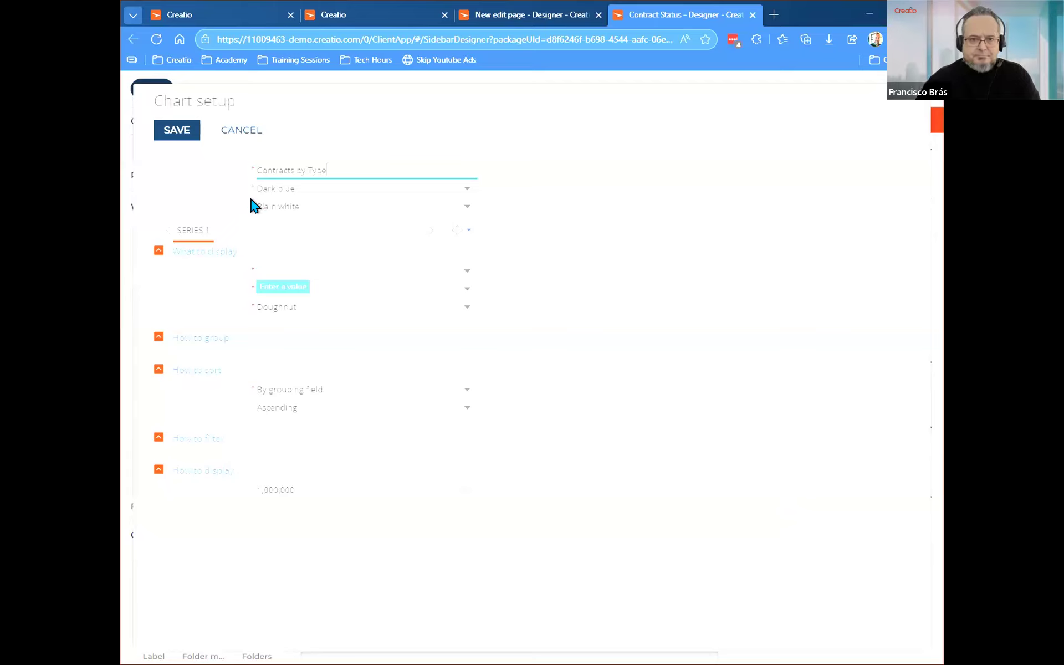
{"action": "left_click", "coordinate": [291, 268]}
{"action": "type", "text": "contract"}
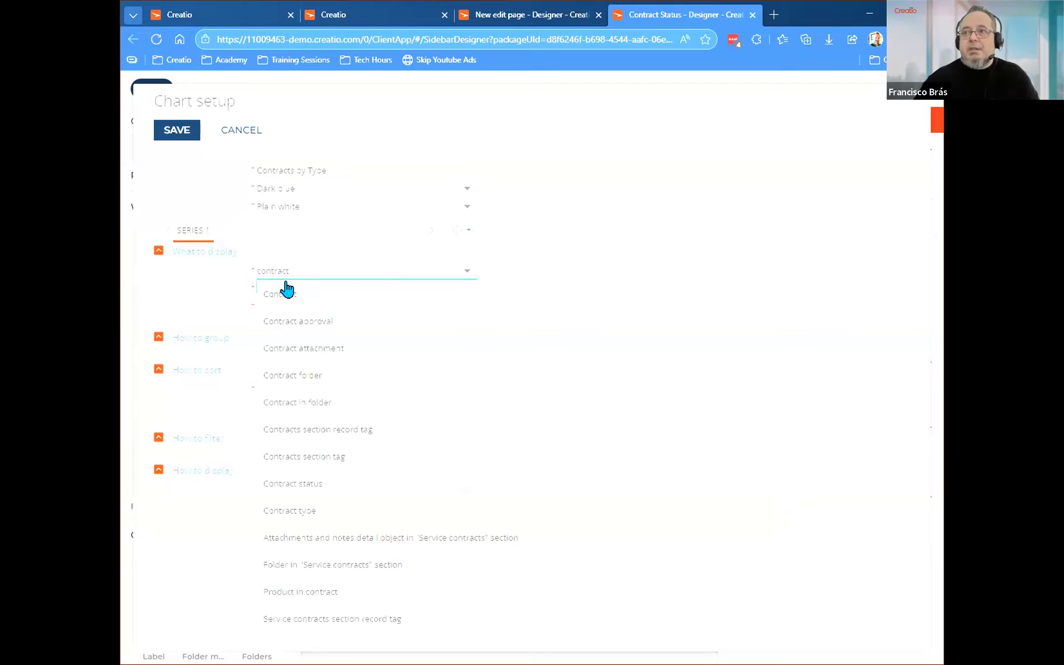
{"action": "left_click", "coordinate": [294, 285]}
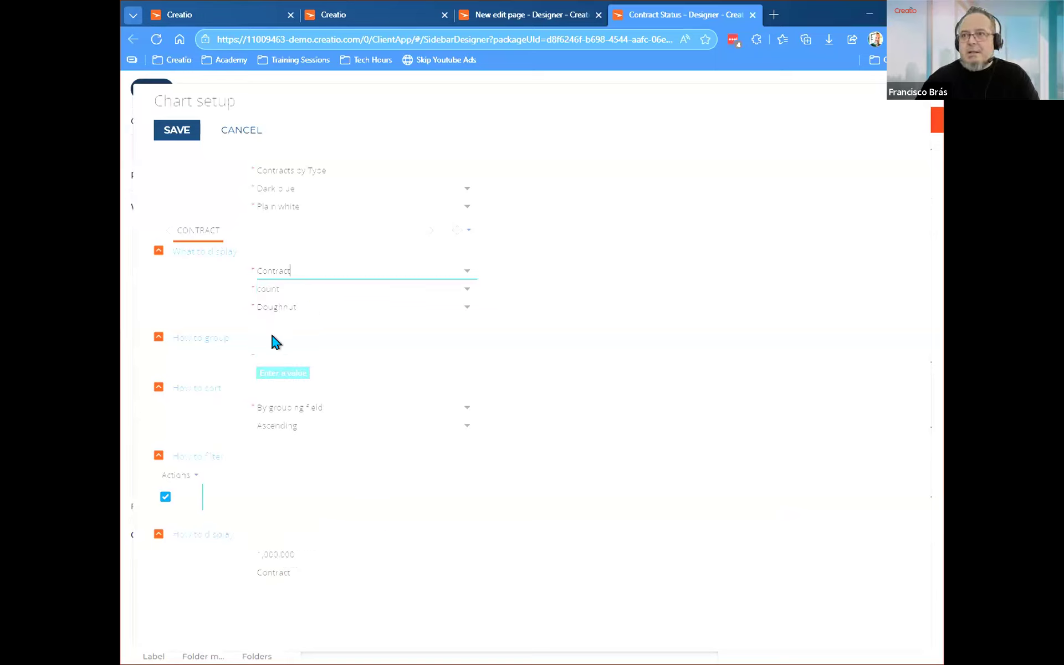
{"action": "left_click", "coordinate": [763, 301]}
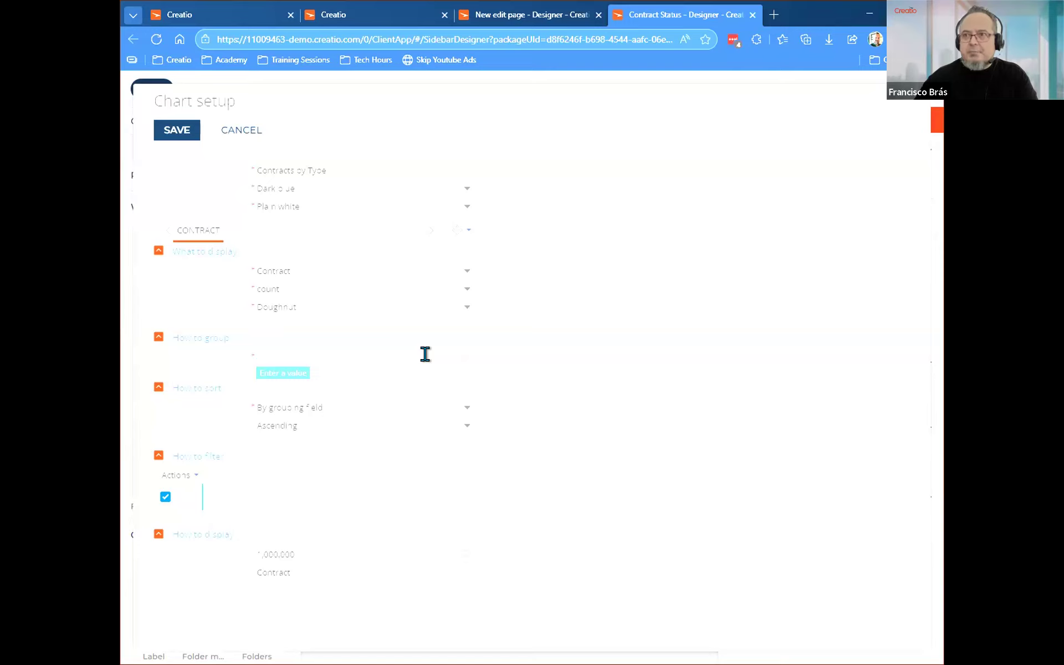
Group the chart data by the contract's Type column.
{"action": "left_click", "coordinate": [471, 359]}
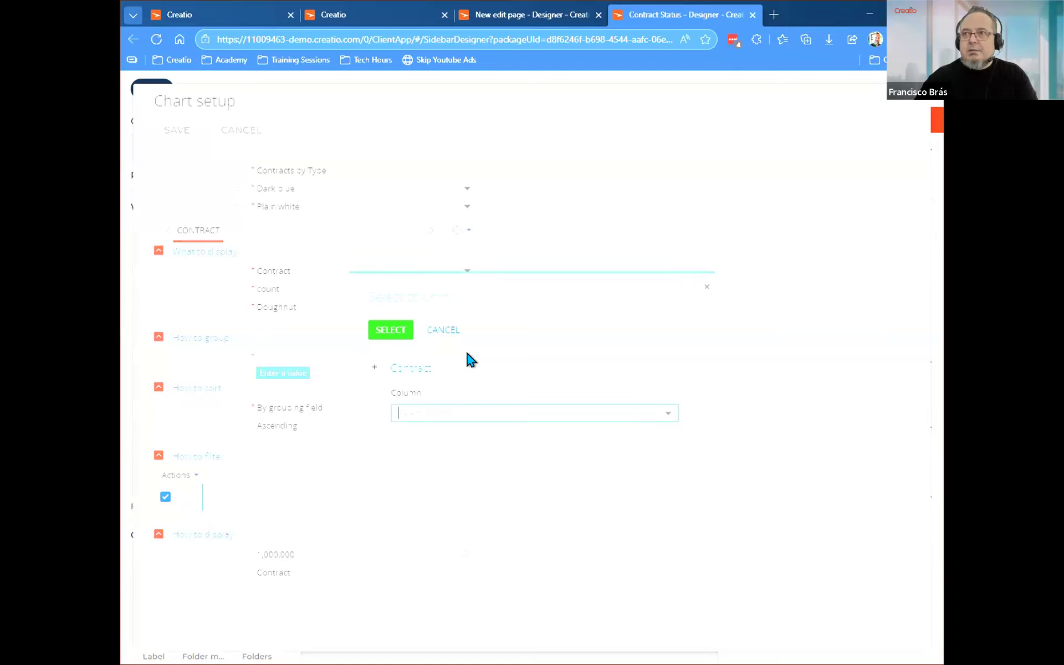
{"action": "left_click", "coordinate": [421, 407]}
{"action": "type", "text": "type"}
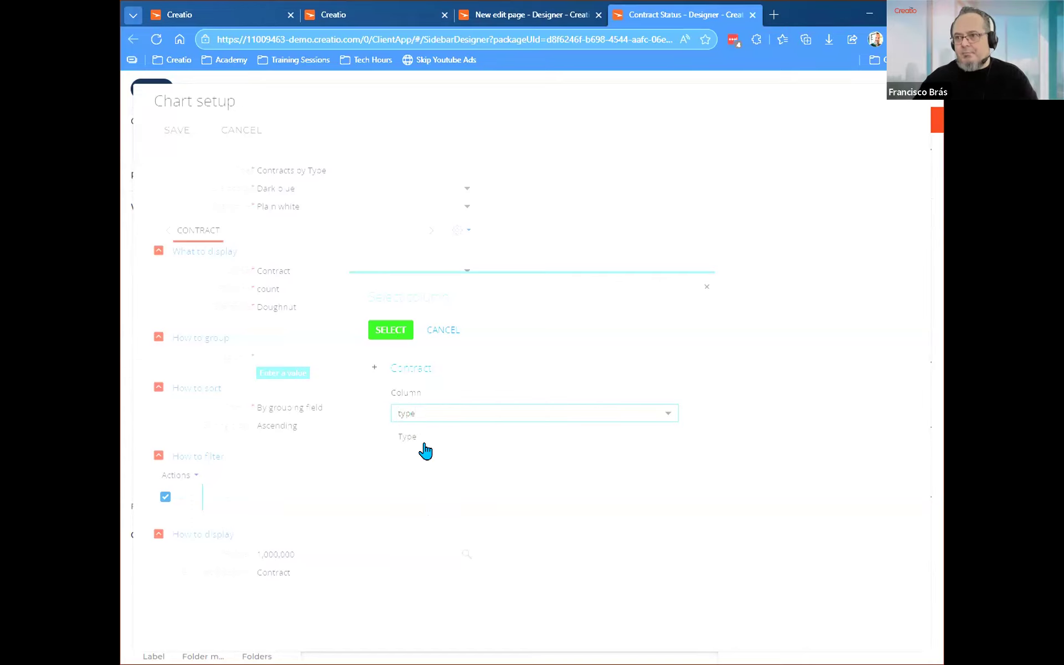
{"action": "left_click", "coordinate": [420, 439]}
{"action": "left_click", "coordinate": [391, 331]}
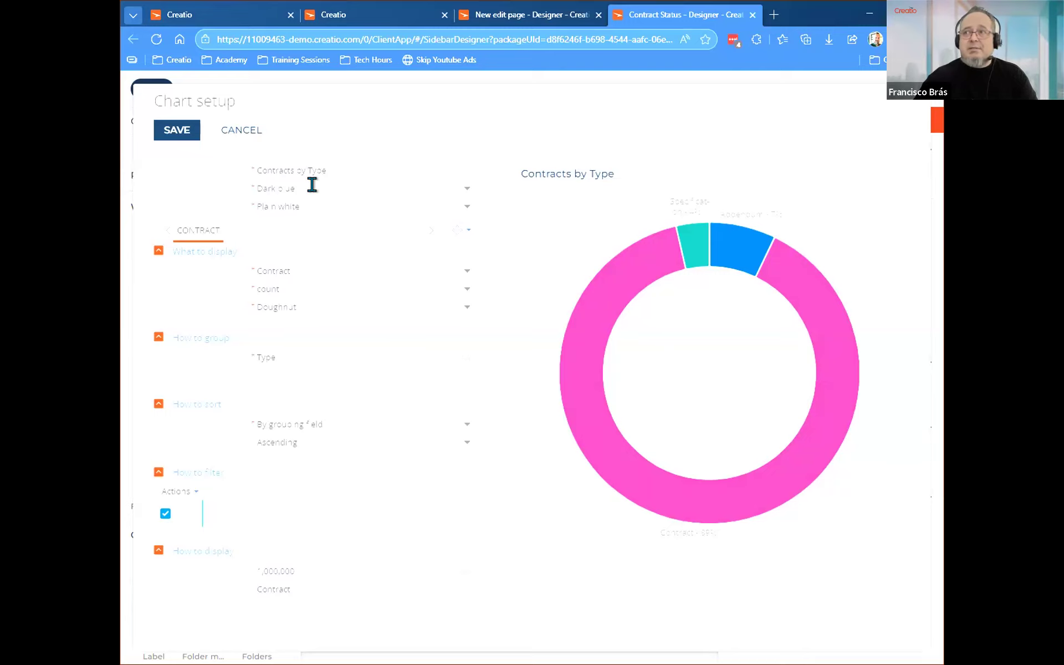
Set the chart style to Partially colored and save the chart setup.
{"action": "left_click", "coordinate": [302, 205]}
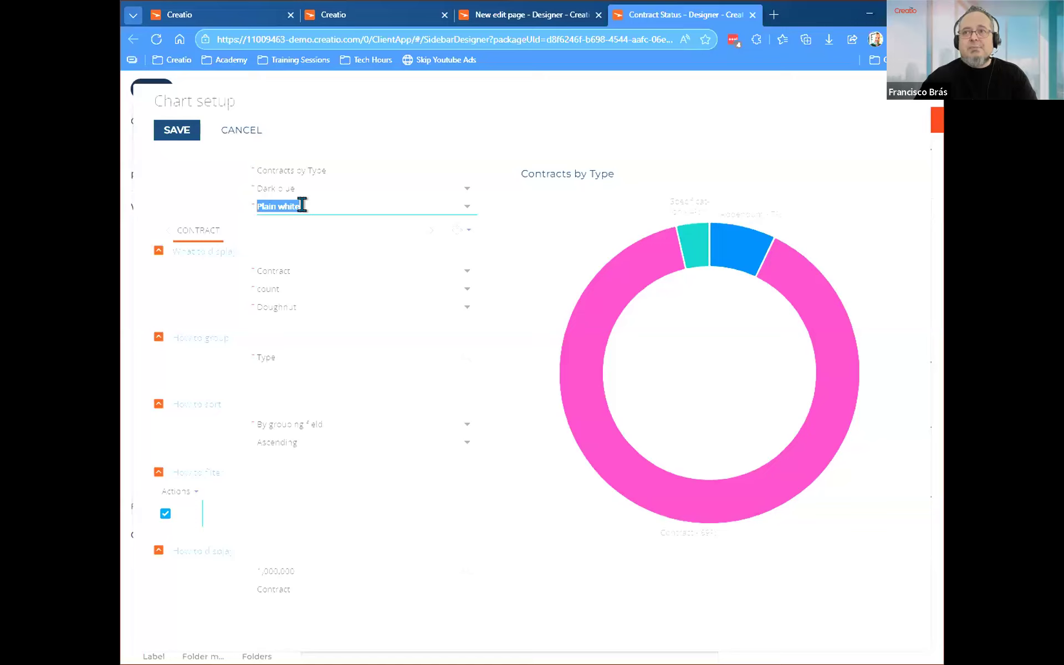
{"action": "left_click", "coordinate": [308, 285]}
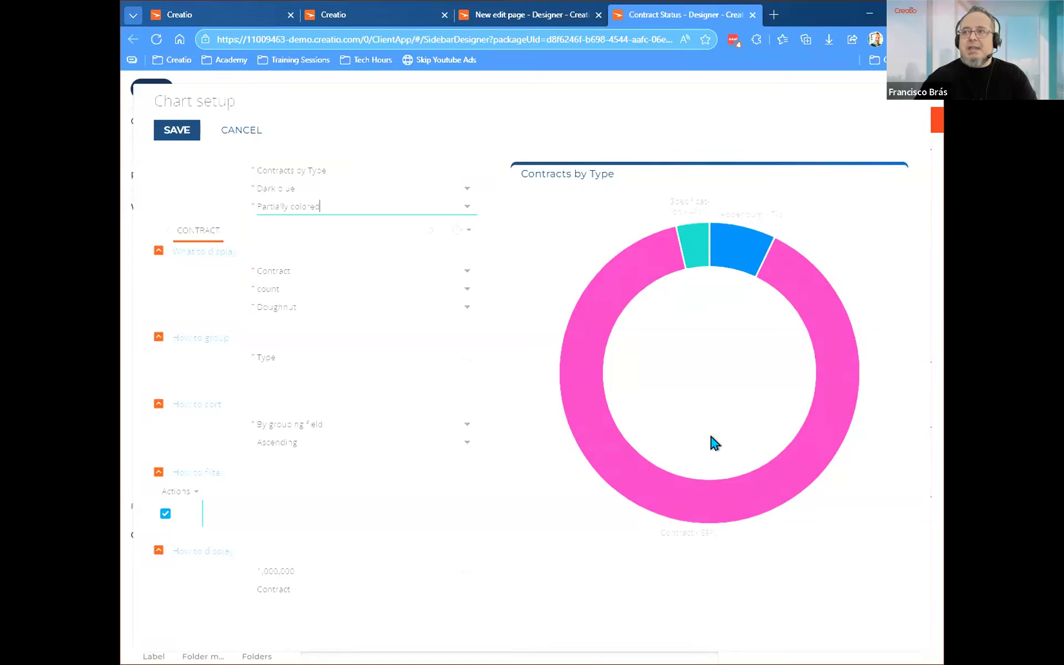
{"action": "left_click", "coordinate": [172, 134]}
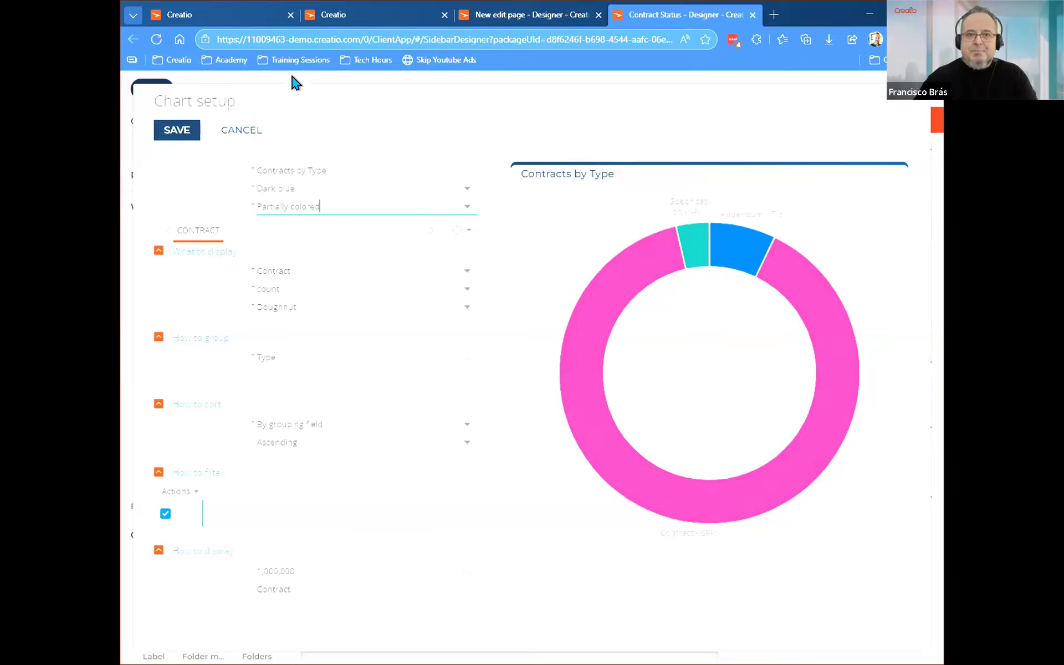
{"action": "left_click", "coordinate": [178, 133]}
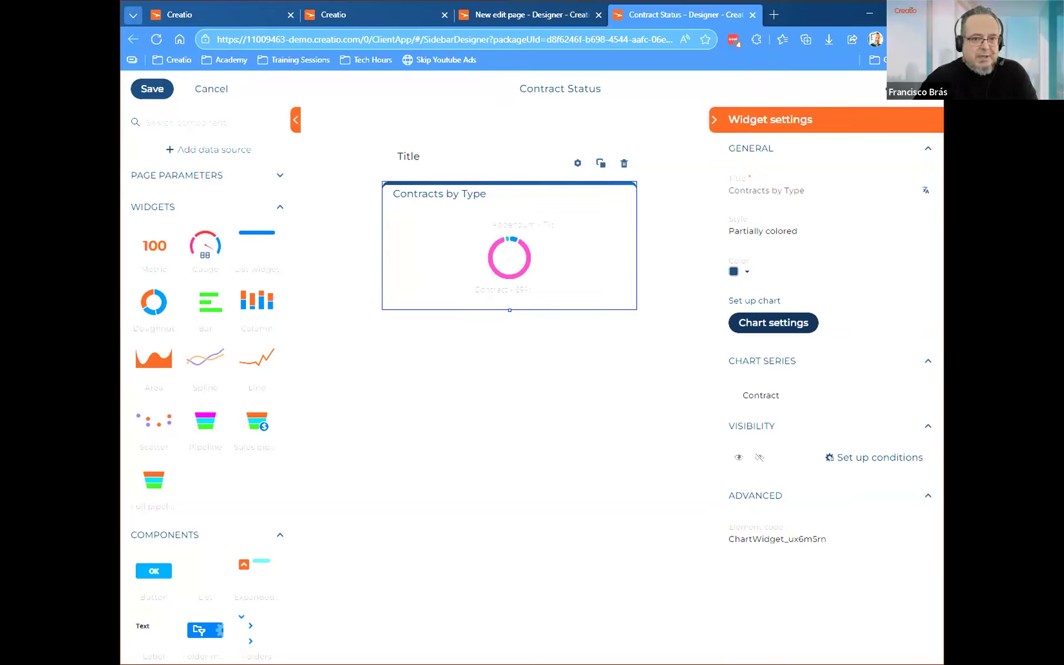
{"action": "left_click", "coordinate": [773, 323]}
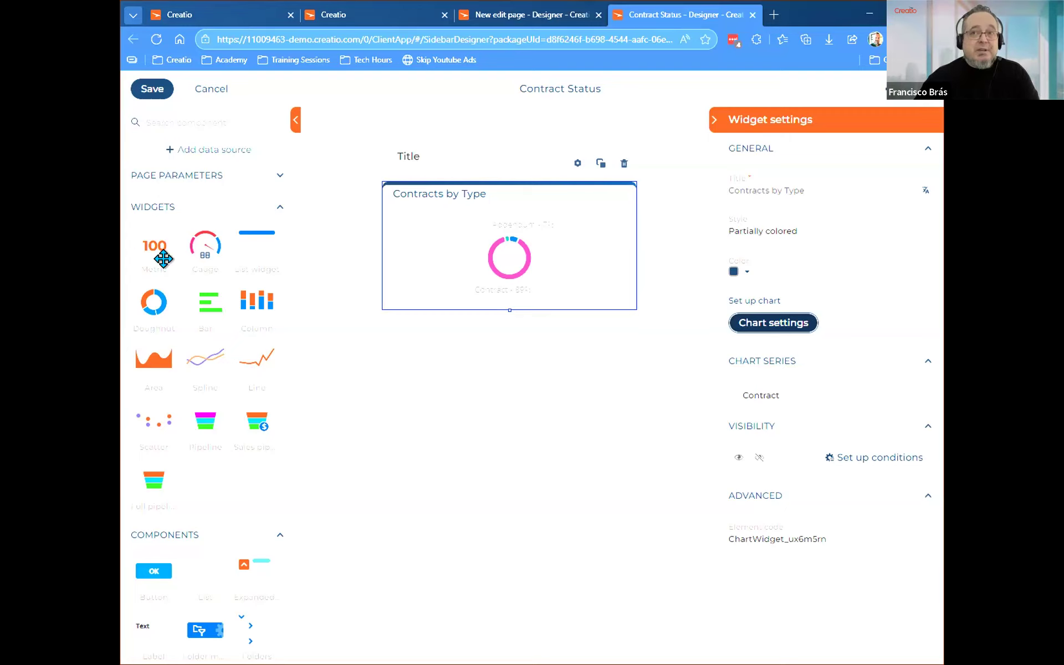
Add a 2 columns layout element below the Contracts by Type chart.
{"action": "left_click_drag", "start_coordinate": [148, 241], "coordinate": [256, 273]}
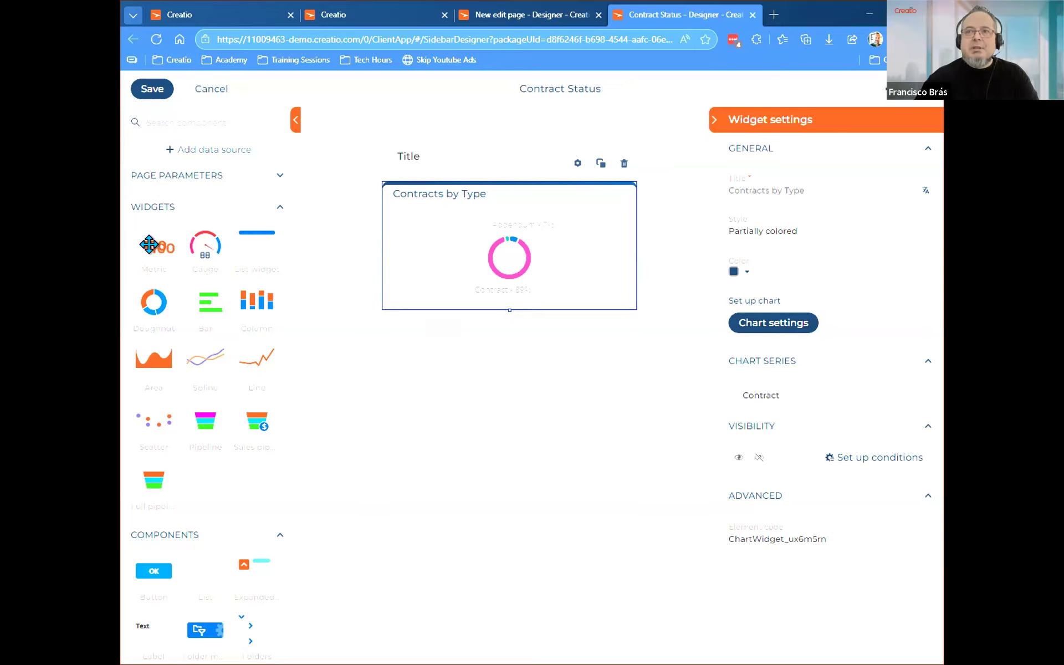
{"action": "scroll", "coordinate": [219, 339], "scroll_direction": "down", "scroll_amount": 1}
{"action": "scroll", "coordinate": [219, 337], "scroll_direction": "down", "scroll_amount": 2}
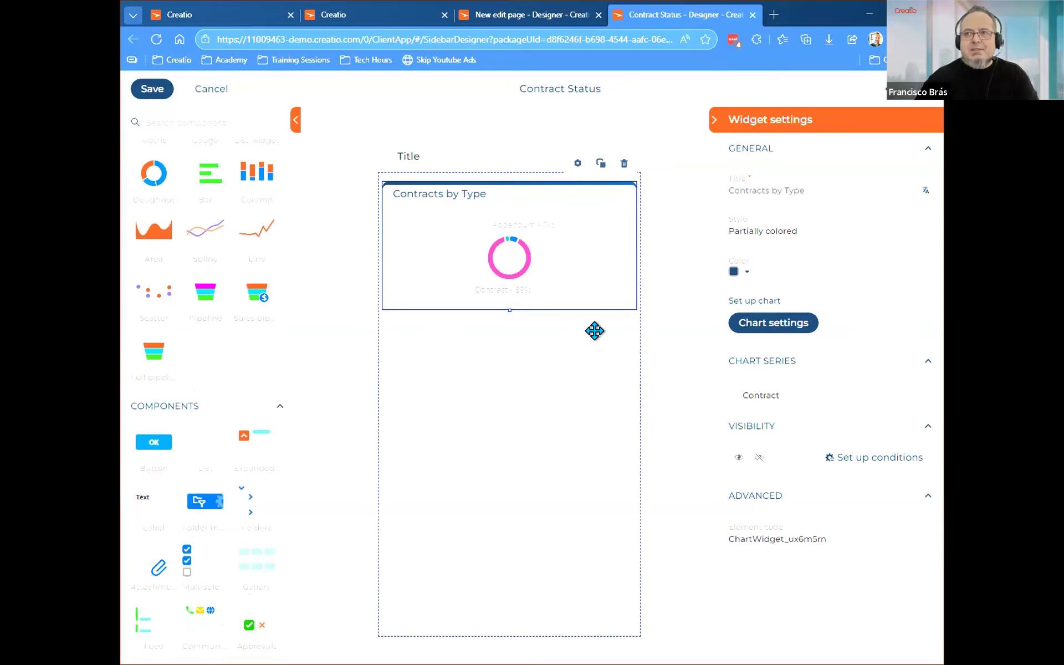
{"action": "scroll", "coordinate": [200, 436], "scroll_direction": "down", "scroll_amount": 3}
{"action": "scroll", "coordinate": [211, 516], "scroll_direction": "down", "scroll_amount": 7}
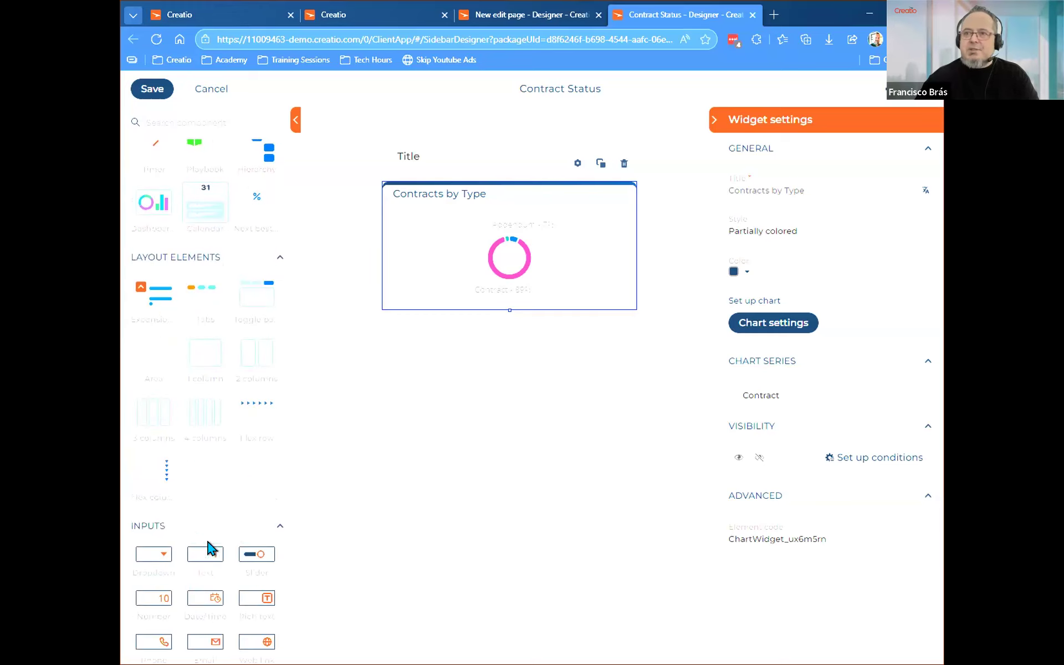
{"action": "left_click_drag", "start_coordinate": [250, 349], "coordinate": [466, 386]}
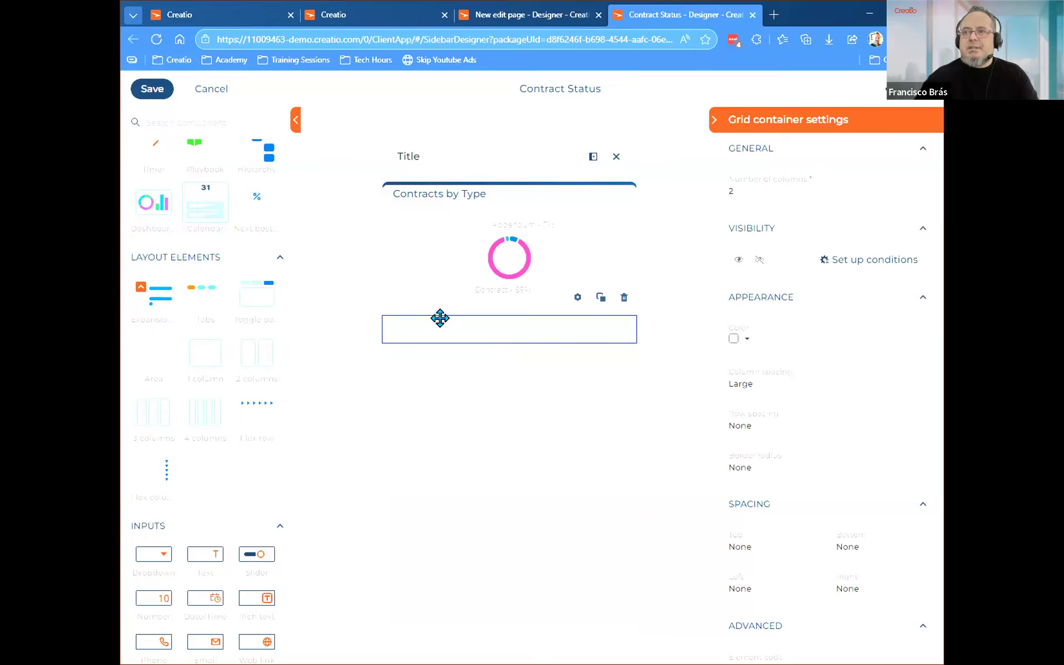
Place a metric widget in the first column of the new two-column container and open its chart setup.
{"action": "scroll", "coordinate": [225, 352], "scroll_direction": "up", "scroll_amount": 8}
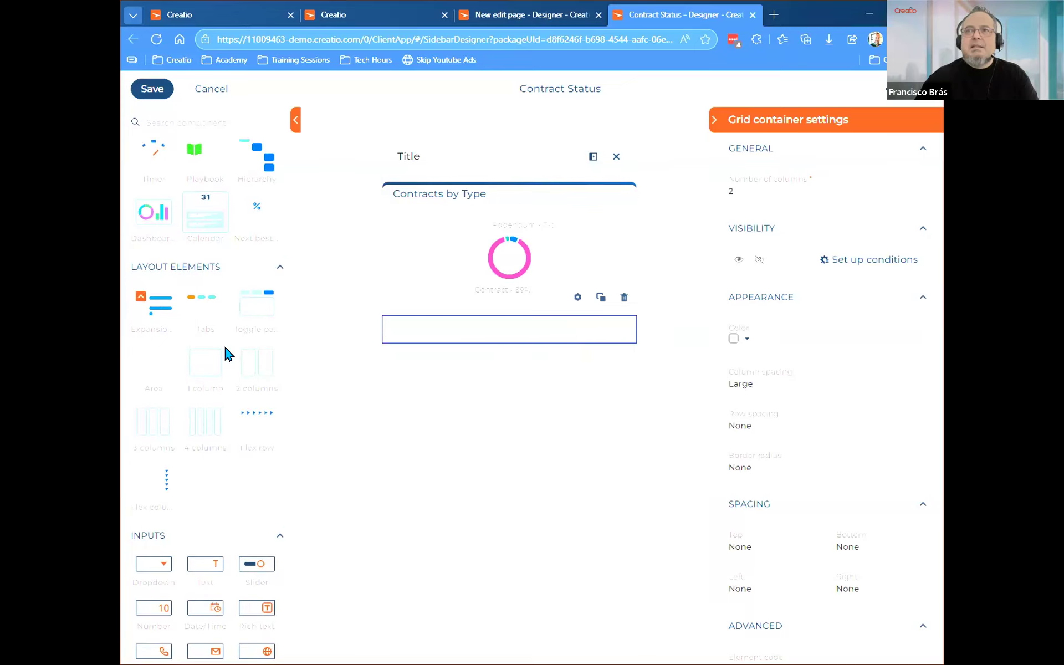
{"action": "left_click_drag", "start_coordinate": [163, 260], "coordinate": [435, 340]}
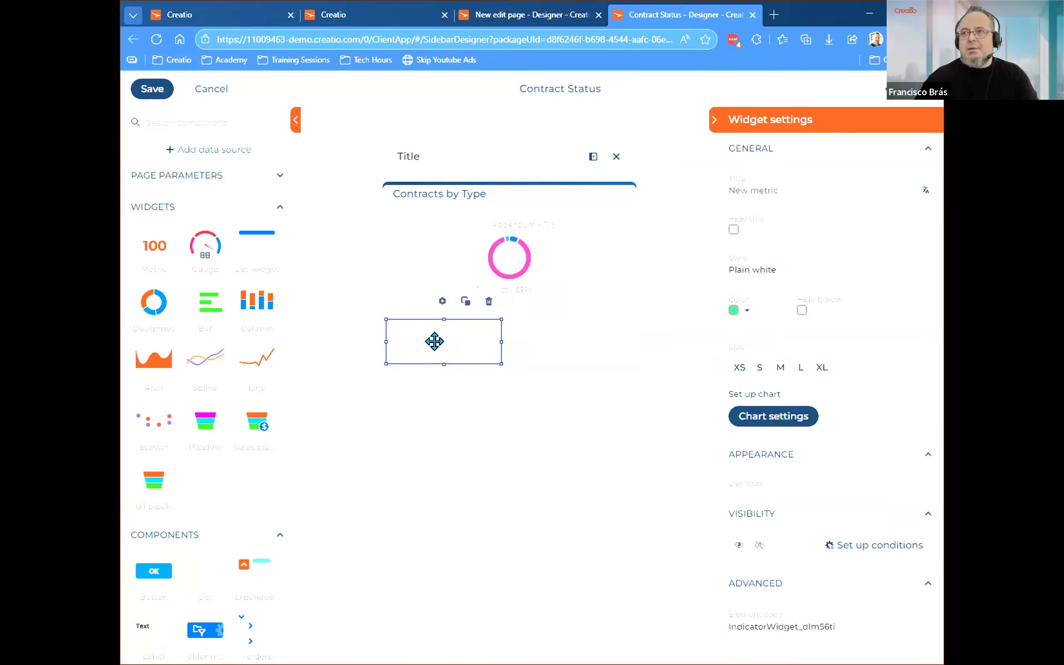
{"action": "left_click", "coordinate": [775, 419]}
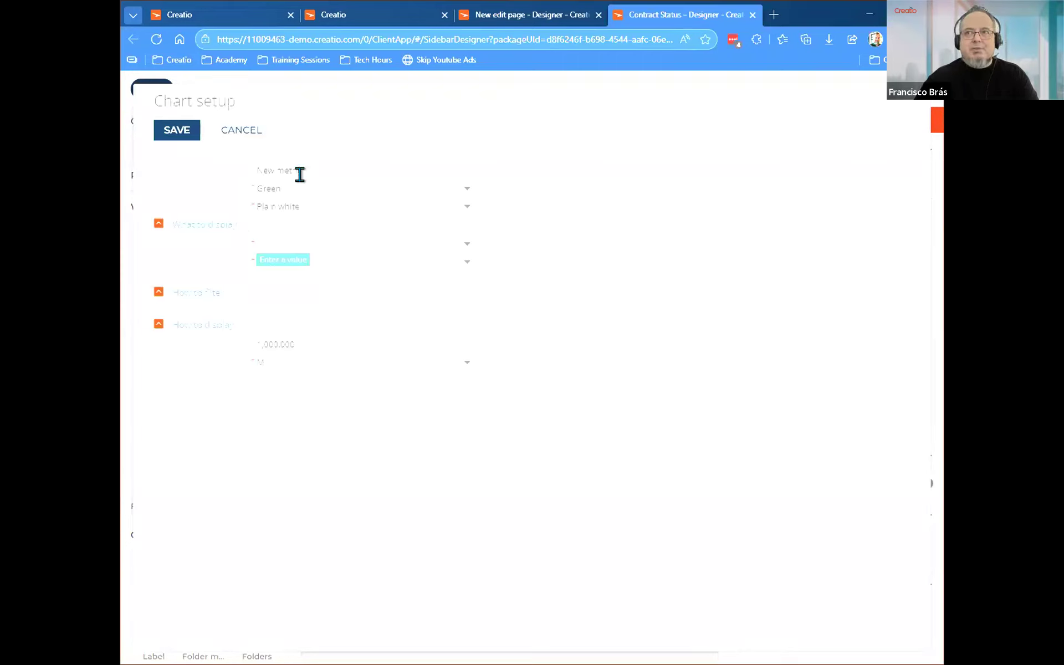
Set the metric to display the Contract object and title it "Contracts in Draft".
{"action": "left_click", "coordinate": [312, 242]}
{"action": "type", "text": "contract"}
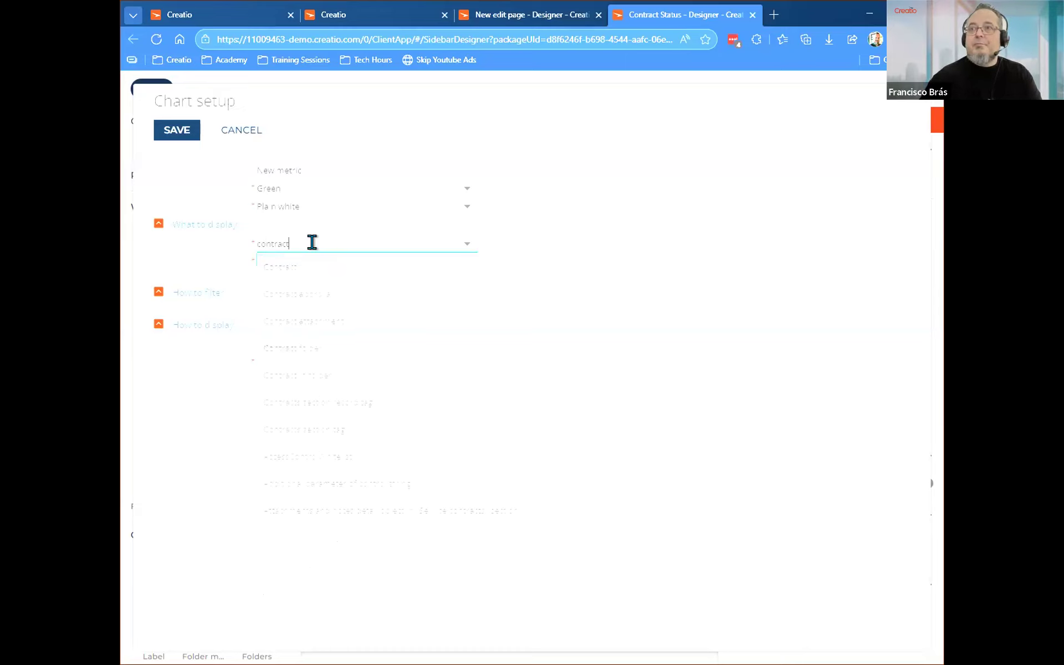
{"action": "left_click", "coordinate": [312, 266]}
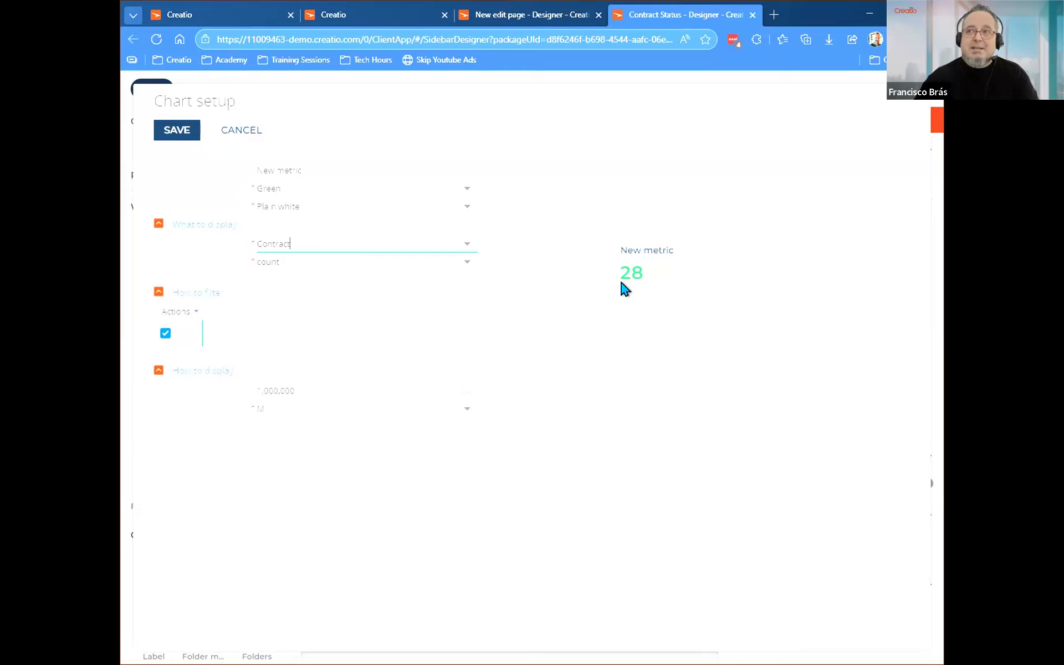
{"action": "left_click_drag", "start_coordinate": [303, 171], "coordinate": [149, 162]}
{"action": "type", "text": "Contracts in Draft"}
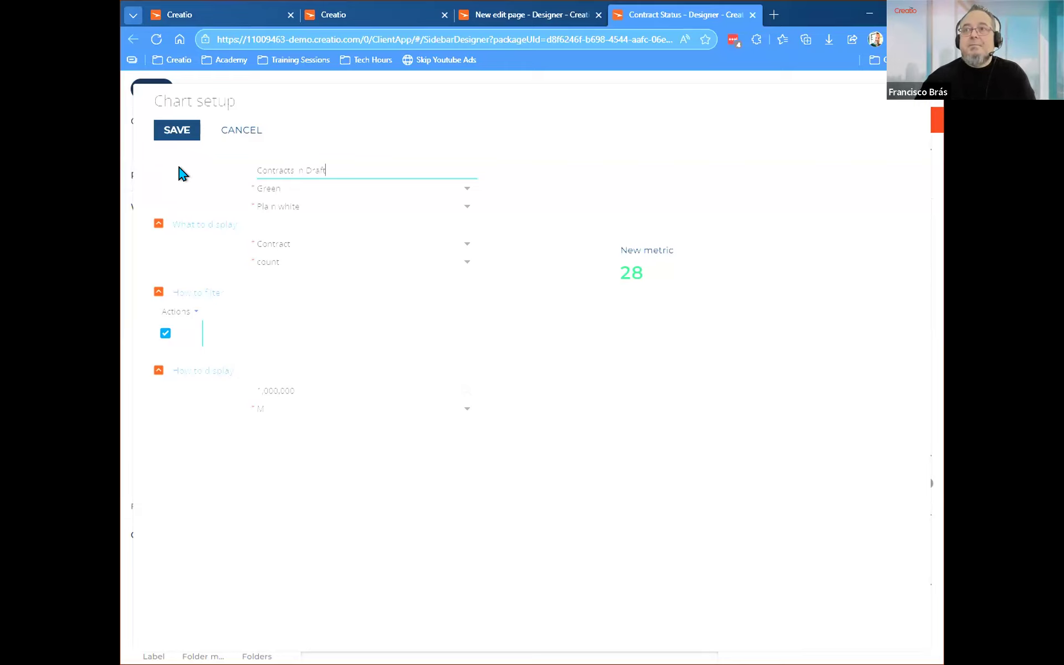
Filter the metric to contracts whose Status is Draft.
{"action": "left_click", "coordinate": [244, 334]}
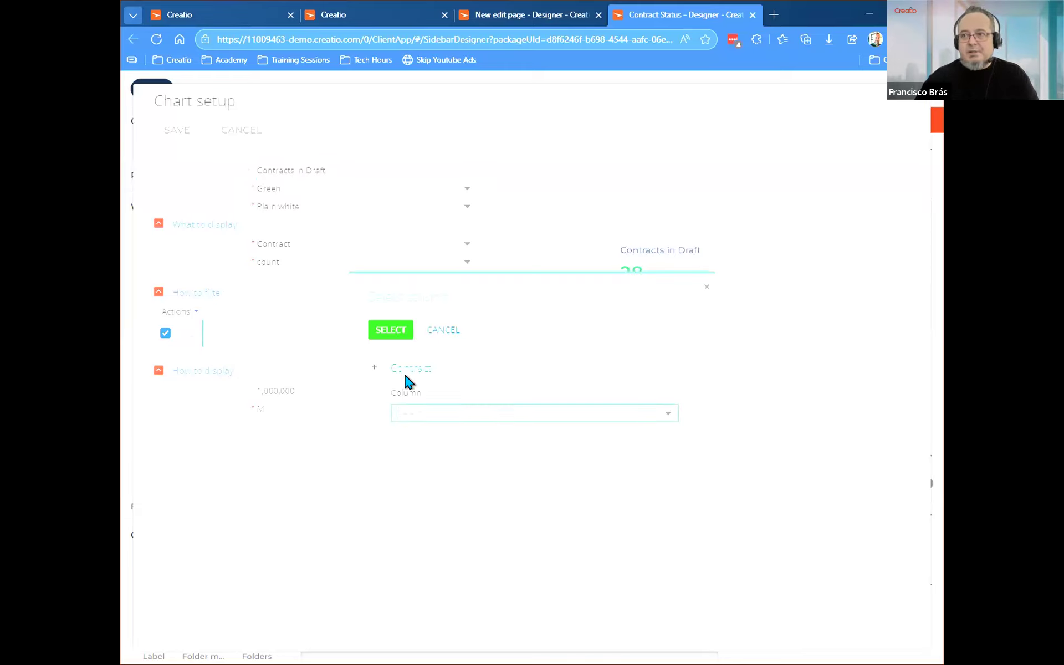
{"action": "left_click", "coordinate": [419, 410]}
{"action": "scroll", "coordinate": [425, 556], "scroll_direction": "down", "scroll_amount": 5}
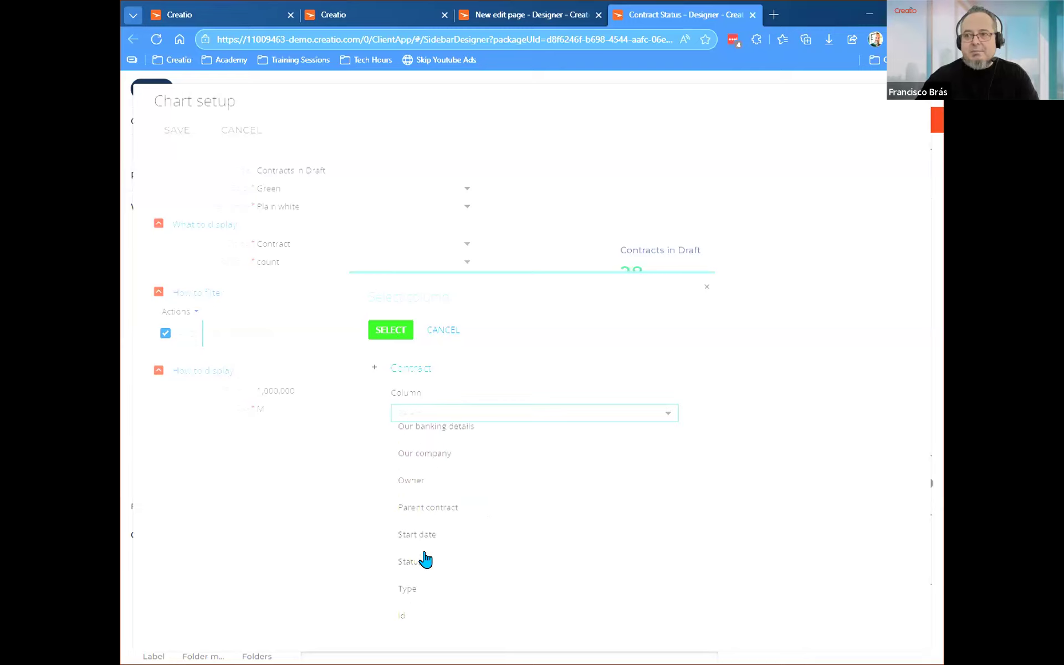
{"action": "left_click", "coordinate": [423, 568]}
{"action": "left_click", "coordinate": [391, 331]}
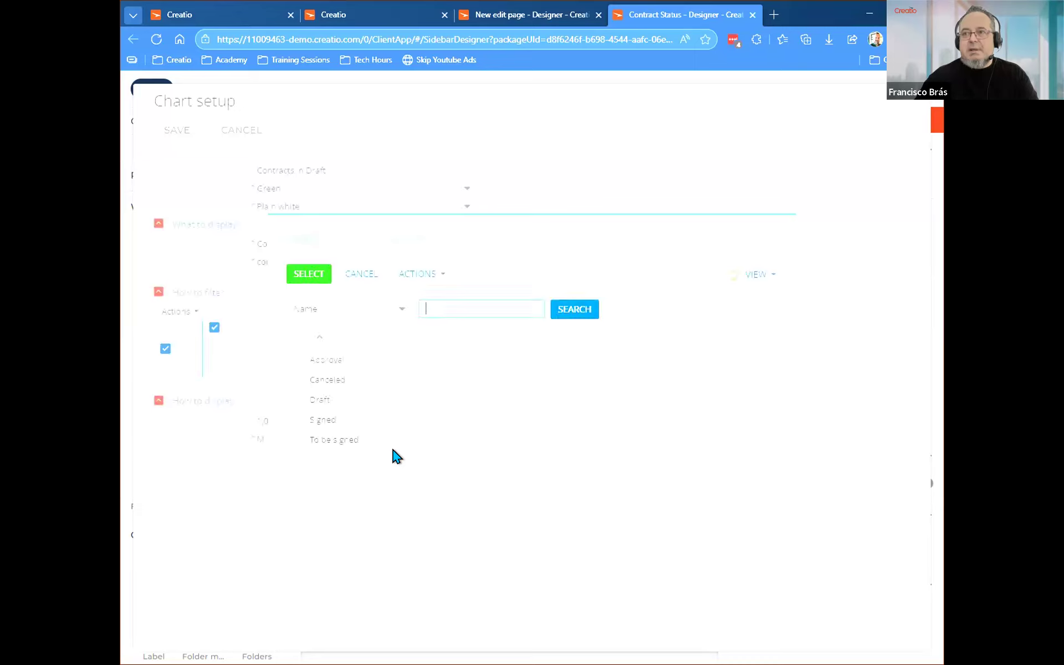
{"action": "left_click", "coordinate": [289, 400]}
{"action": "left_click", "coordinate": [308, 274]}
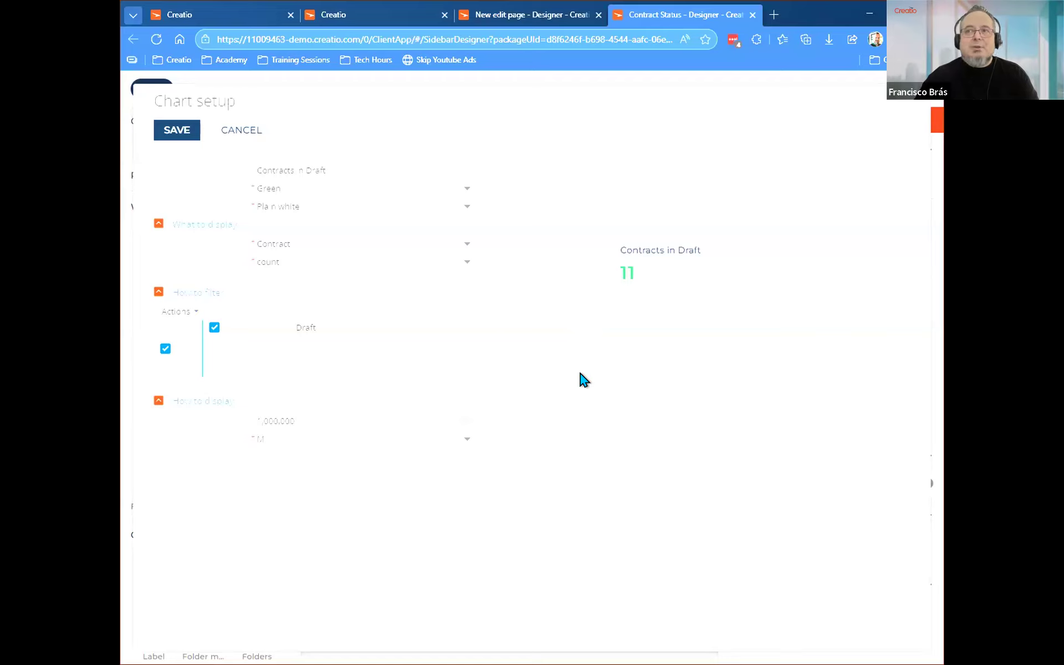
Style the Contracts in Draft metric as Fully colored in Navy blue and save its chart setup.
{"action": "left_click", "coordinate": [309, 190]}
{"action": "scroll", "coordinate": [302, 499], "scroll_direction": "down", "scroll_amount": 5}
{"action": "left_click", "coordinate": [305, 520]}
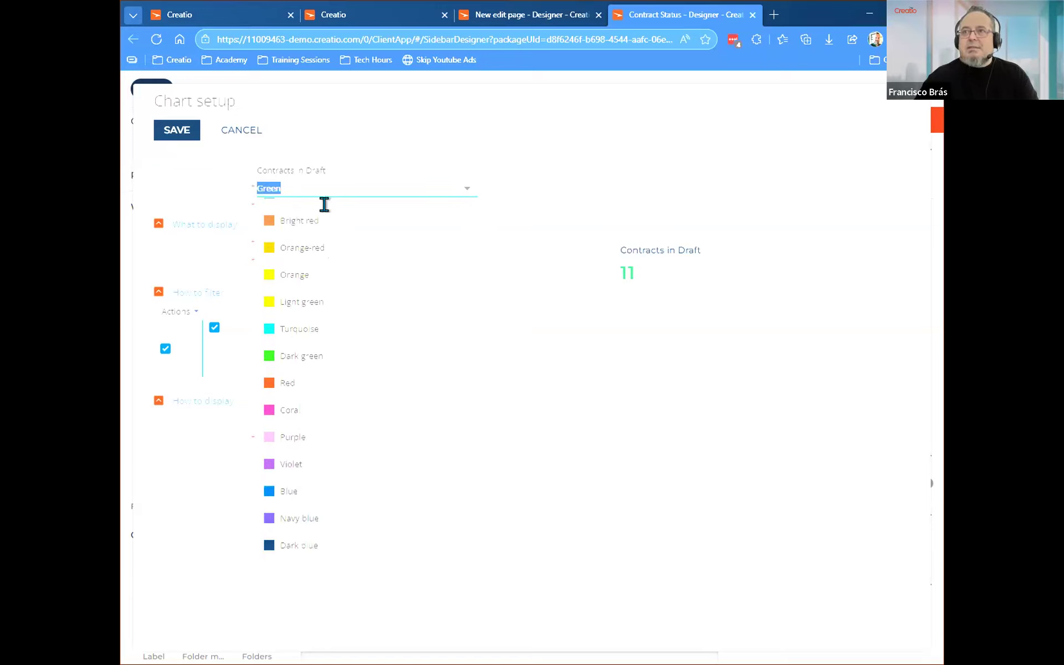
{"action": "left_click", "coordinate": [316, 205]}
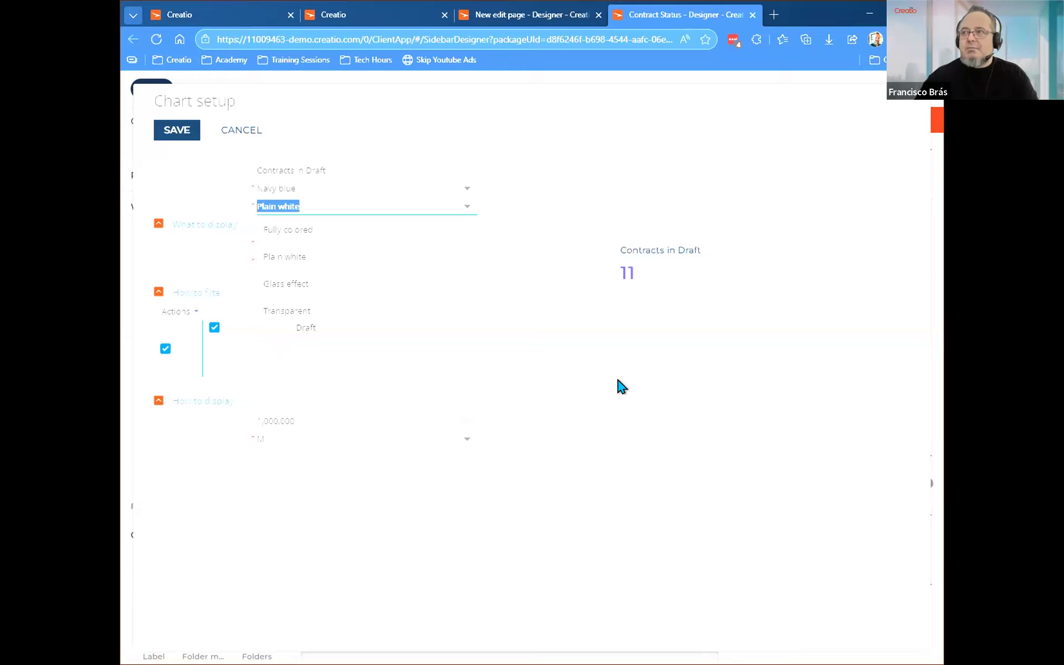
{"action": "key", "text": "Up"}
{"action": "key", "text": "Return"}
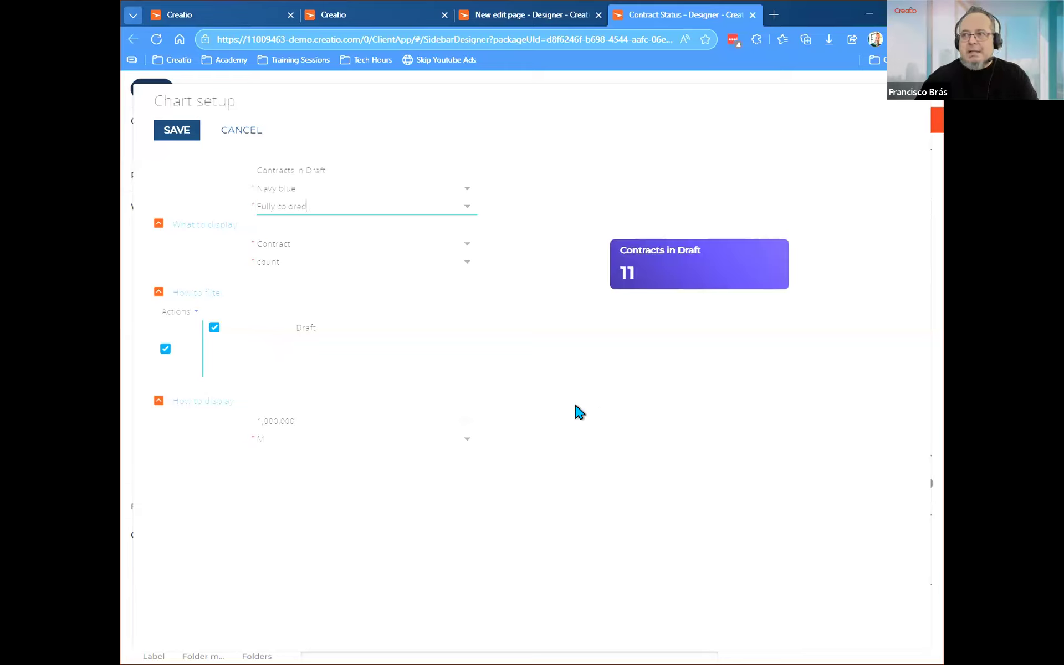
{"action": "left_click", "coordinate": [173, 132]}
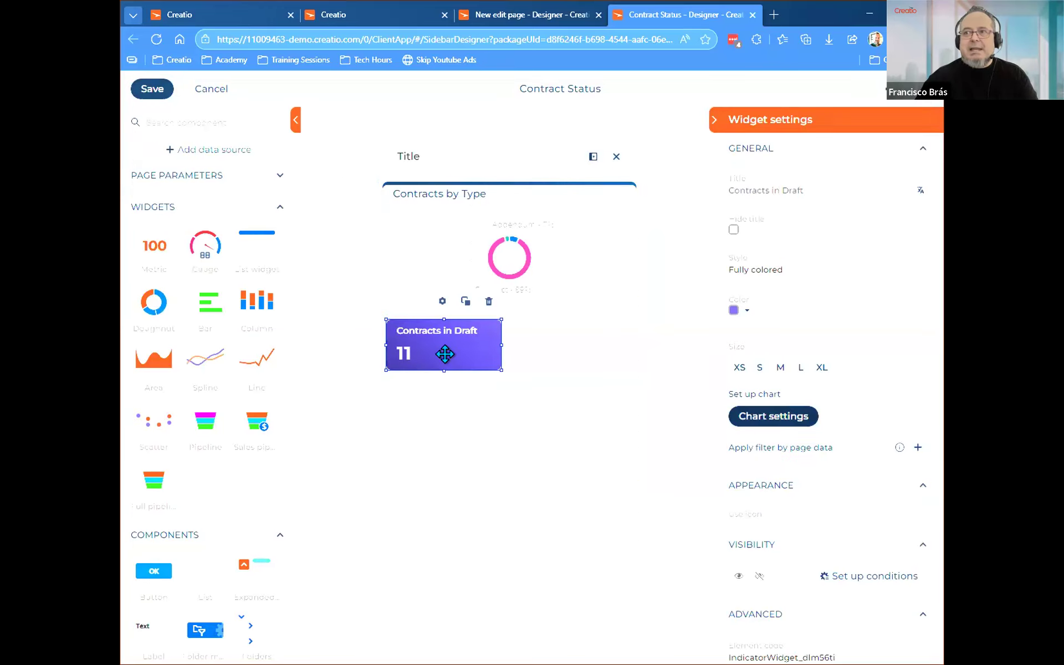
Add a second metric widget in the empty column beside Contracts in Draft and base it on the Contract object.
{"action": "left_click_drag", "start_coordinate": [154, 245], "coordinate": [536, 337]}
{"action": "left_click", "coordinate": [773, 416]}
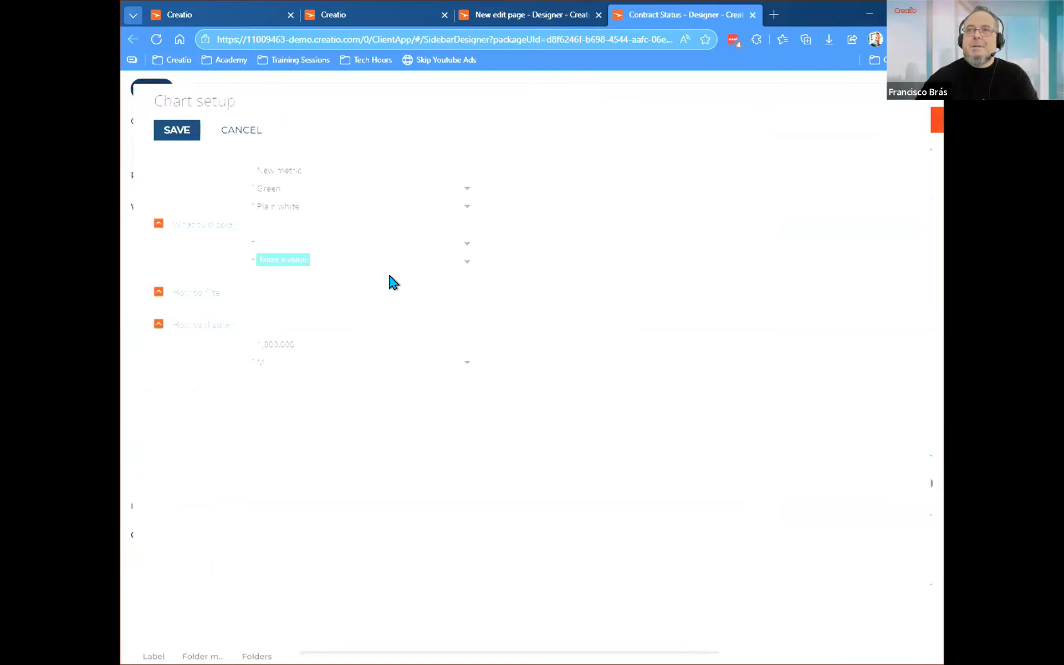
{"action": "left_click", "coordinate": [278, 240]}
{"action": "type", "text": "contract"}
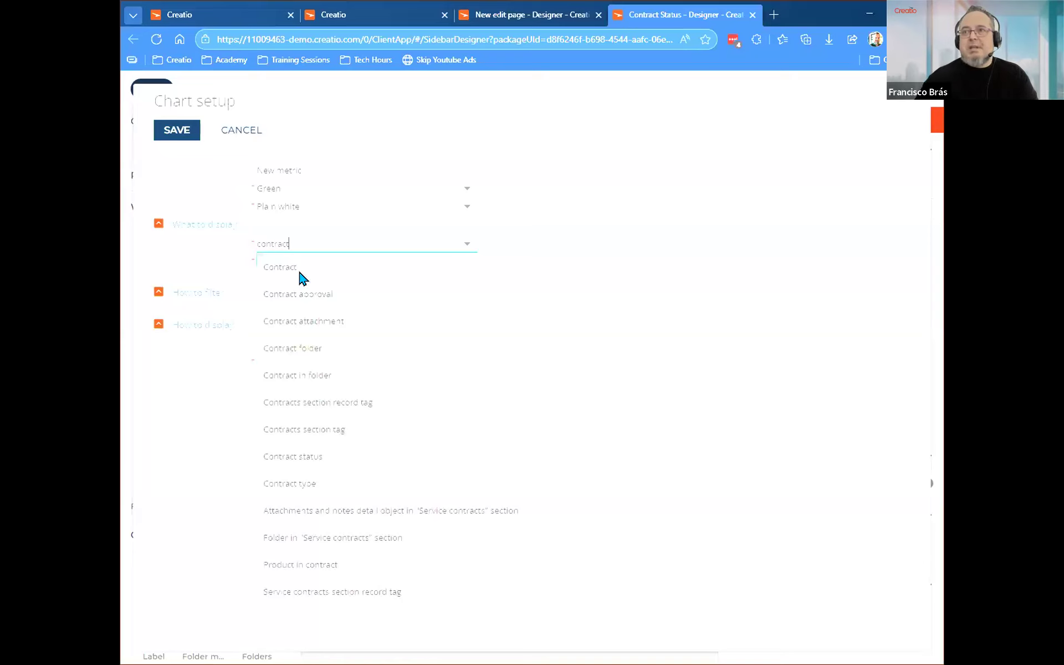
{"action": "left_click", "coordinate": [299, 274]}
Filter the new metric to contracts whose Status is Signed.
{"action": "left_click", "coordinate": [250, 335]}
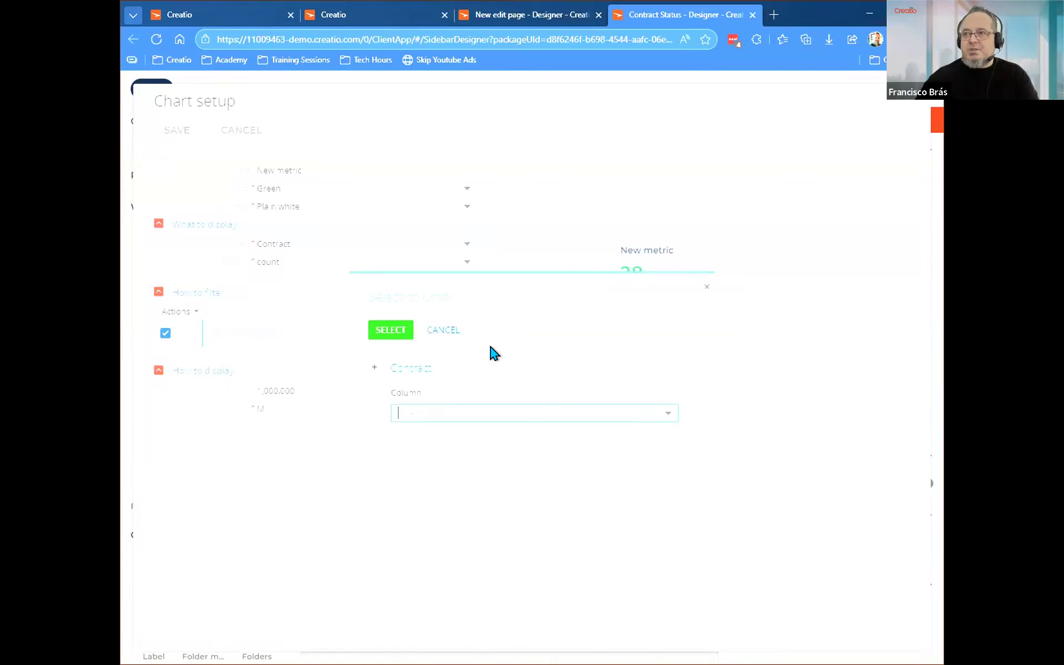
{"action": "left_click", "coordinate": [415, 409]}
{"action": "scroll", "coordinate": [428, 532], "scroll_direction": "down", "scroll_amount": 3}
{"action": "left_click", "coordinate": [431, 564]}
{"action": "left_click", "coordinate": [391, 331]}
{"action": "left_click", "coordinate": [300, 338]}
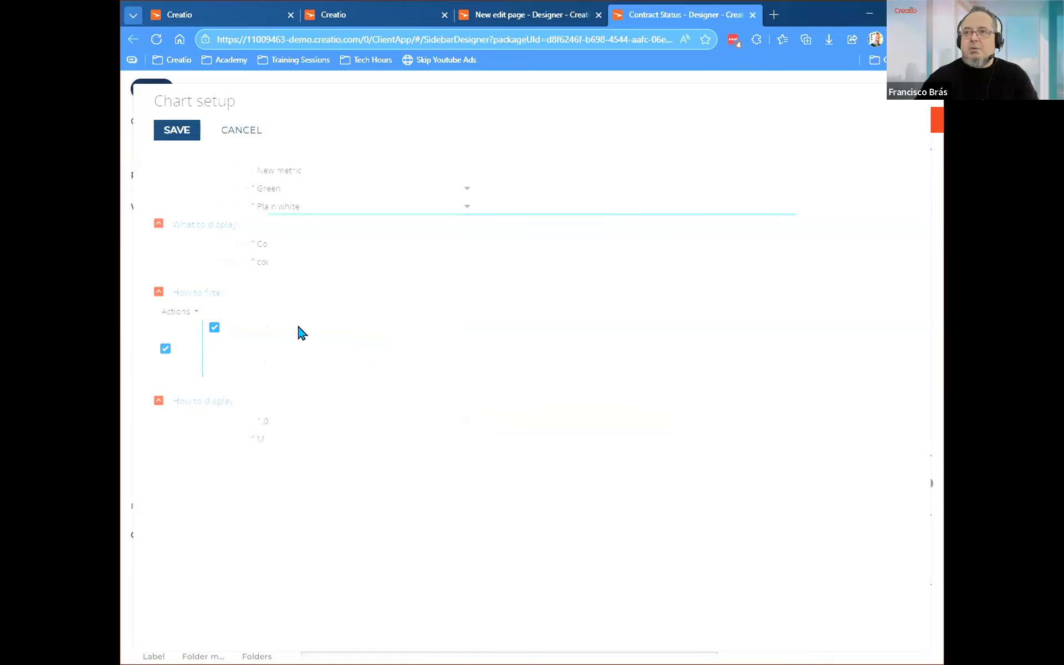
{"action": "left_click", "coordinate": [291, 420]}
{"action": "left_click", "coordinate": [295, 280]}
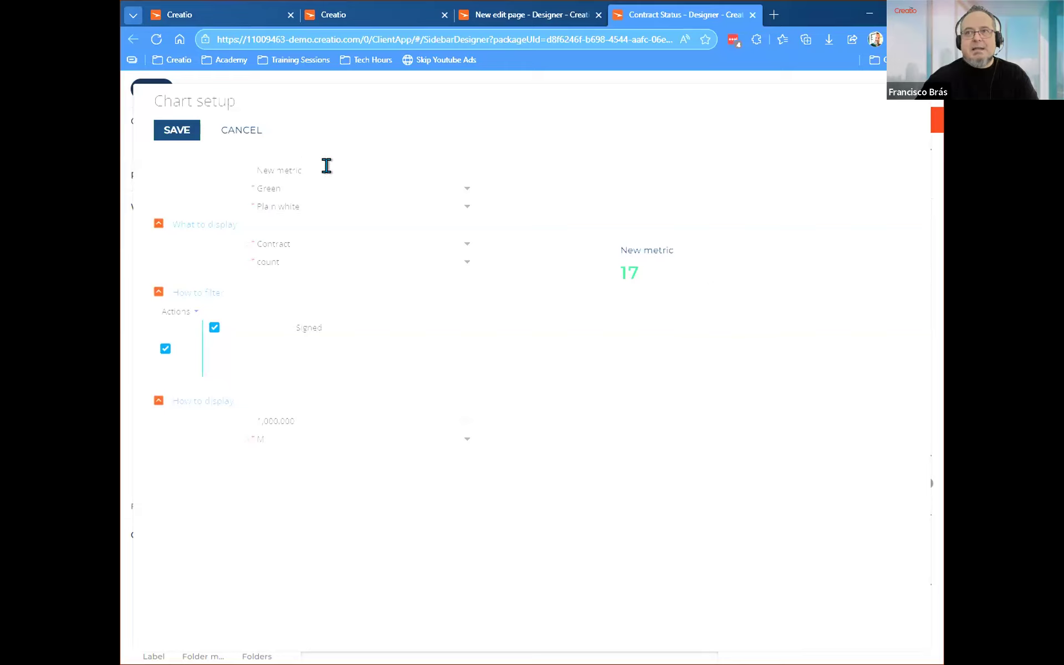
Title the metric "Signed Contracts" and style it as Fully colored in Navy blue.
{"action": "left_click_drag", "start_coordinate": [326, 164], "coordinate": [184, 175]}
{"action": "type", "text": "Signed"}
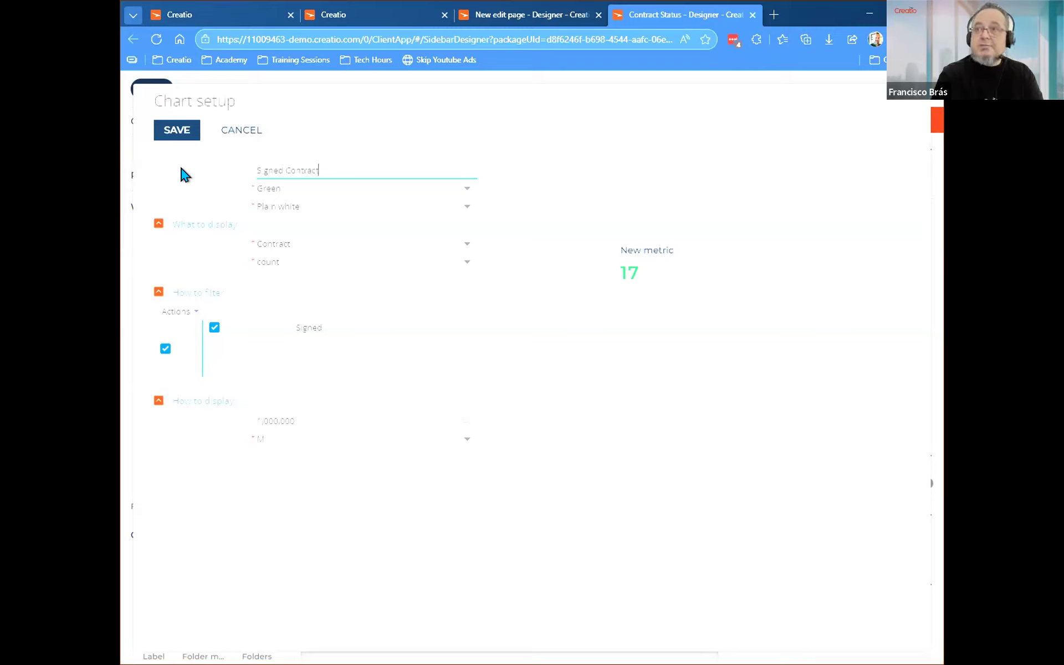
{"action": "key", "text": "Tab"}
{"action": "left_click", "coordinate": [299, 428]}
{"action": "left_click", "coordinate": [293, 189]}
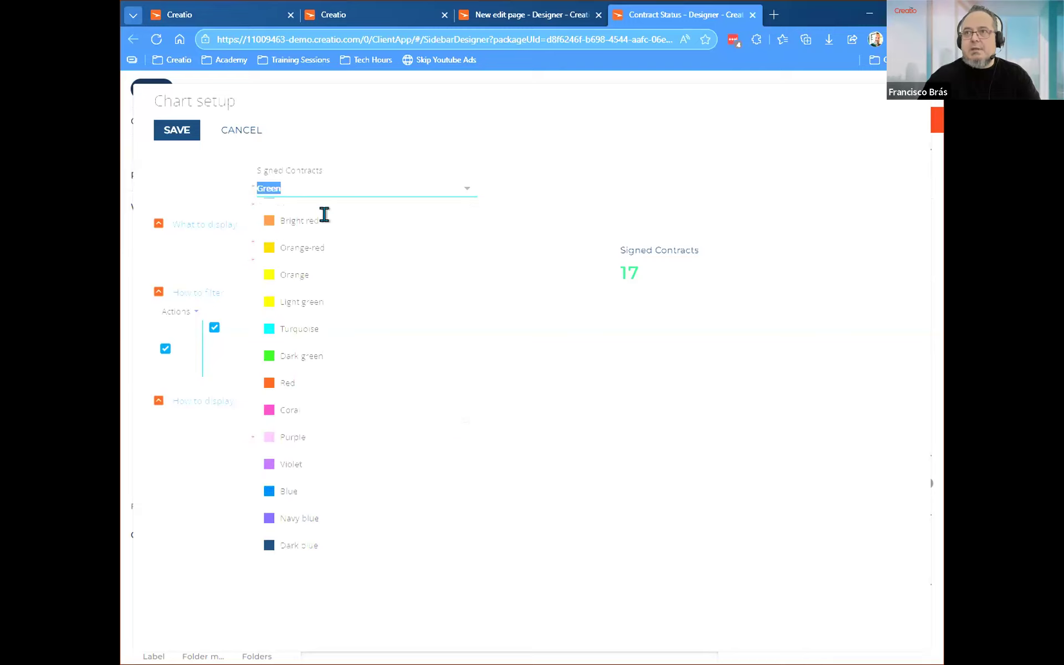
{"action": "left_click", "coordinate": [320, 203]}
{"action": "left_click", "coordinate": [314, 230]}
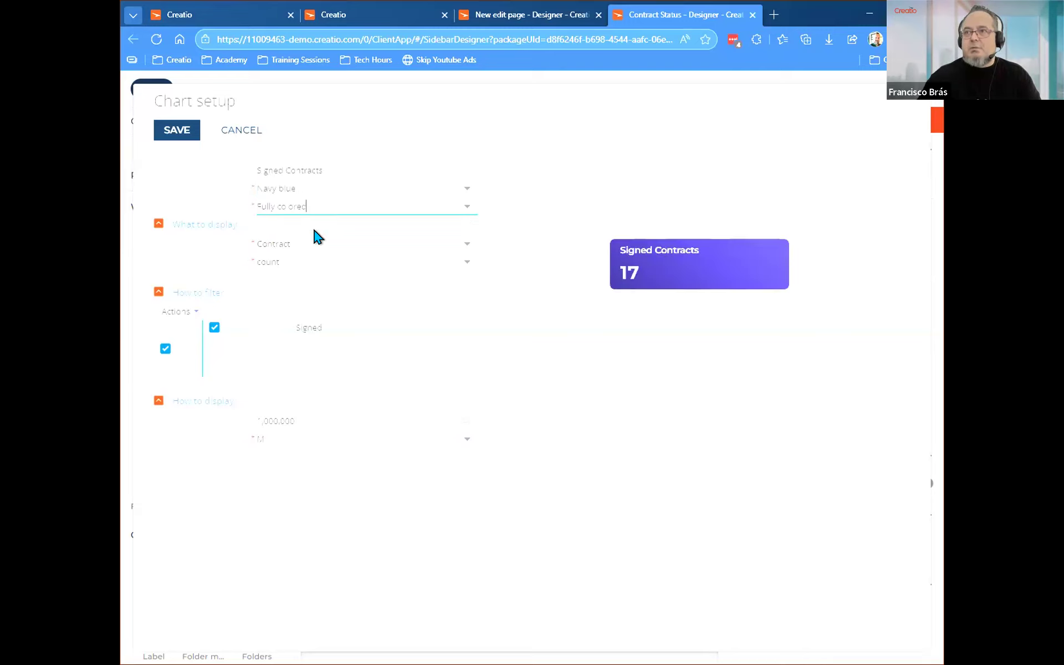
Change the Signed Contracts metric's color to Purple and save its chart setup.
{"action": "left_click", "coordinate": [314, 203]}
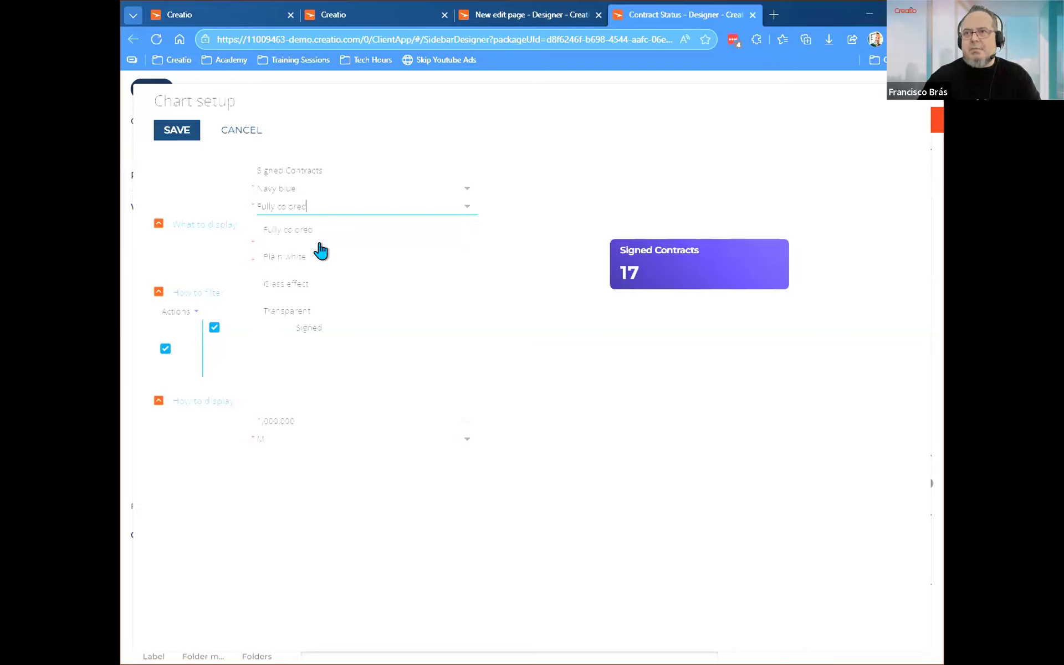
{"action": "left_click", "coordinate": [314, 186]}
{"action": "scroll", "coordinate": [326, 506], "scroll_direction": "down", "scroll_amount": 5}
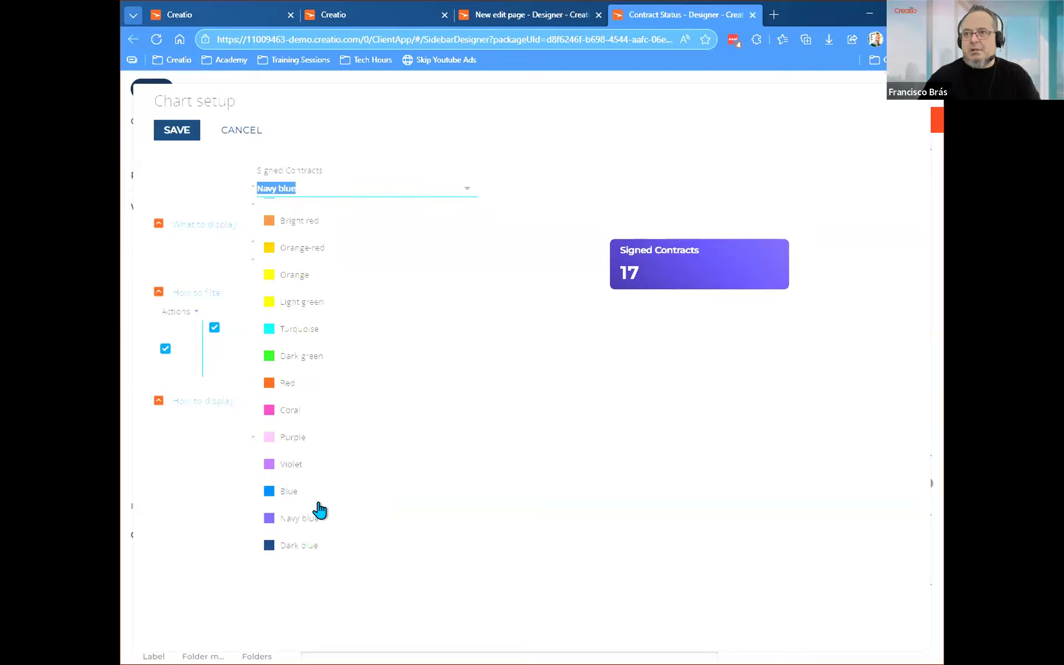
{"action": "left_click", "coordinate": [293, 436]}
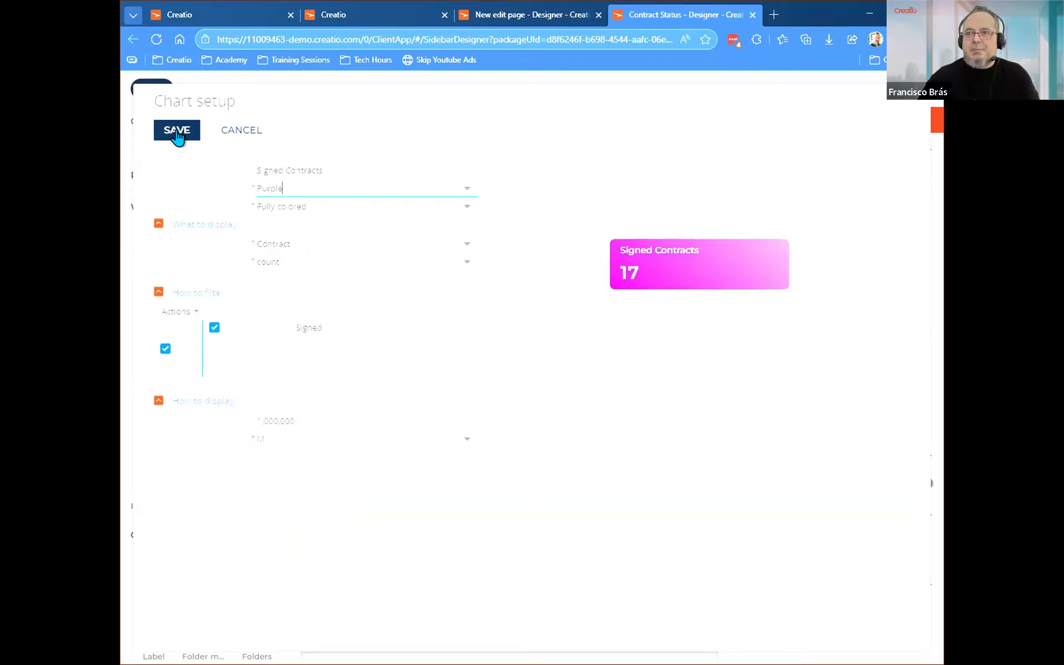
{"action": "left_click", "coordinate": [177, 132]}
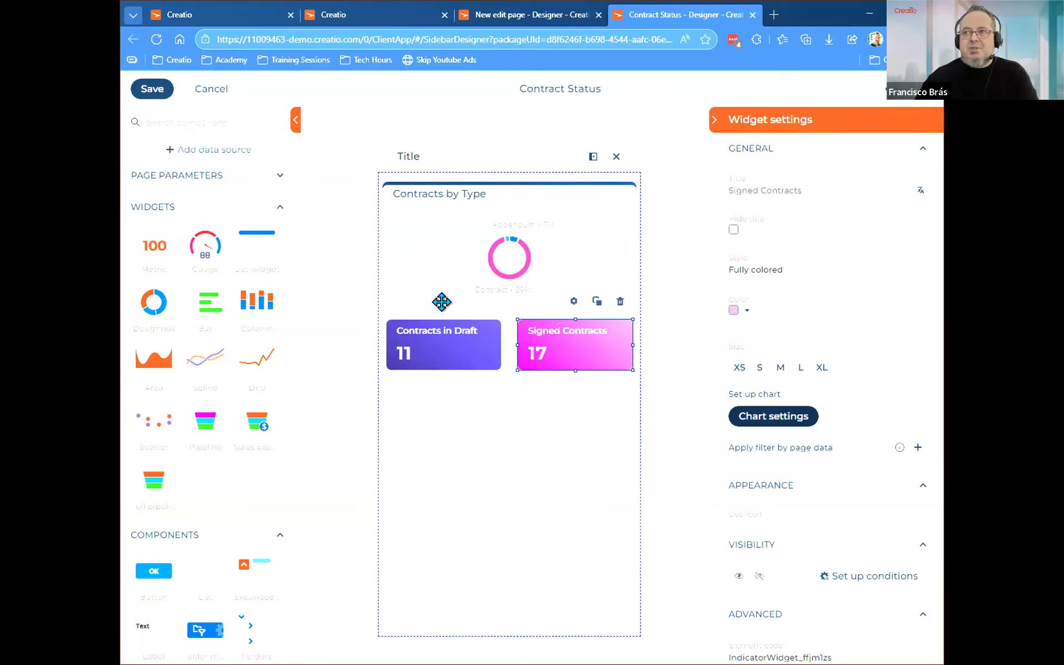
Check the sidebar's Title label settings and save the Contract Status page.
{"action": "left_click", "coordinate": [407, 155]}
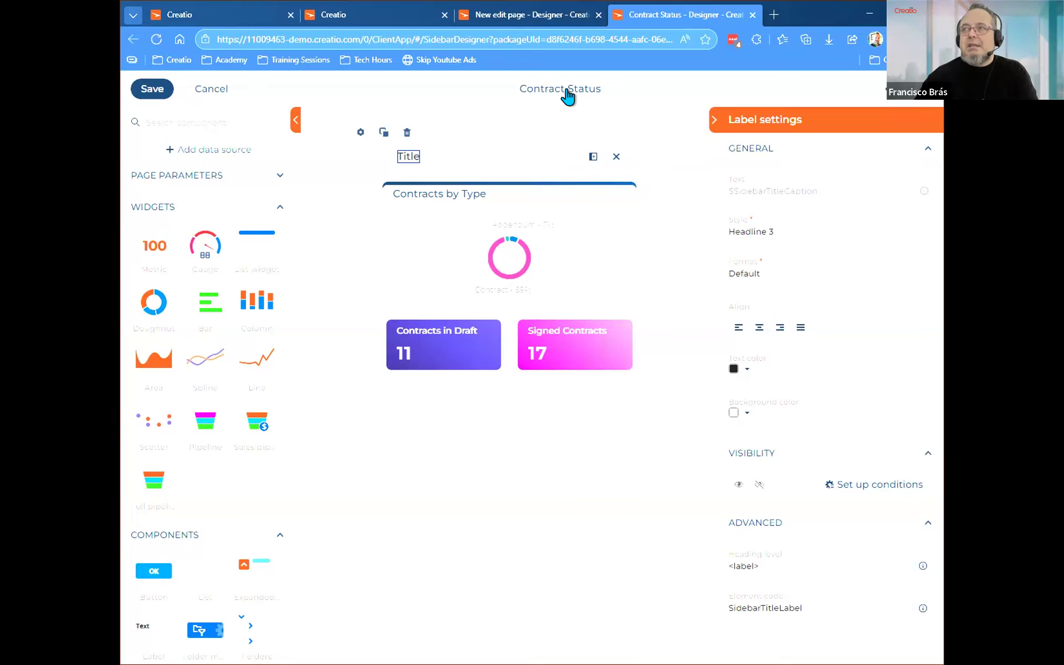
{"action": "left_click", "coordinate": [673, 115]}
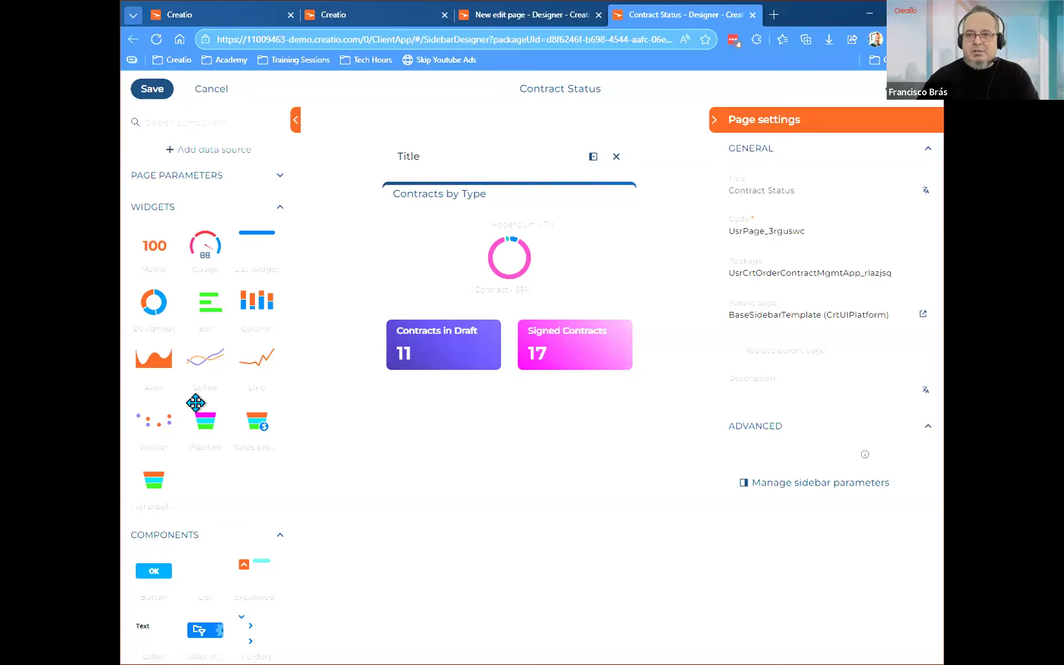
{"action": "scroll", "coordinate": [147, 430], "scroll_direction": "down", "scroll_amount": 2}
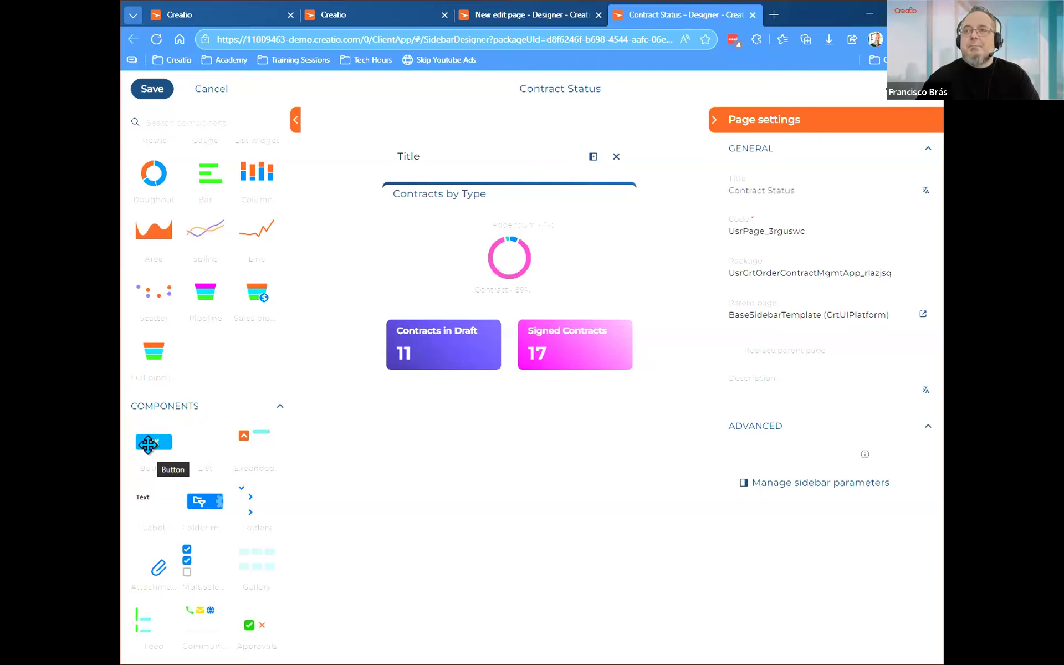
{"action": "mouse_move", "coordinate": [147, 445]}
{"action": "left_mouse_down"}
{"action": "mouse_move", "coordinate": [497, 382]}
{"action": "mouse_move", "coordinate": [467, 403]}
{"action": "mouse_move", "coordinate": [468, 394]}
{"action": "mouse_move", "coordinate": [330, 407]}
{"action": "mouse_move", "coordinate": [147, 437]}
{"action": "left_mouse_up"}
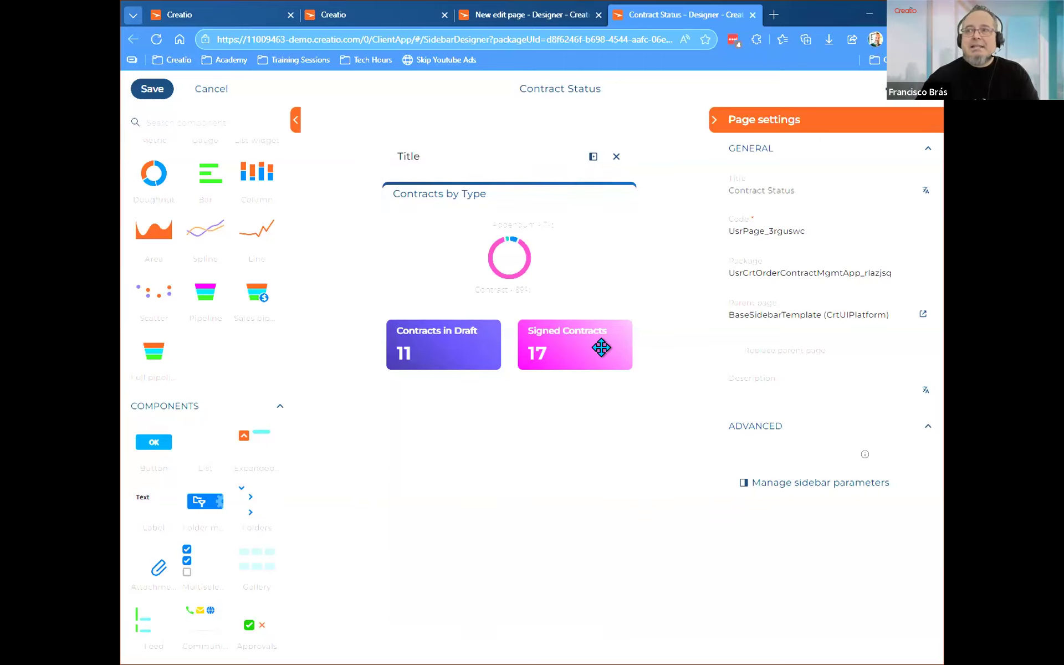
{"action": "left_click", "coordinate": [150, 91]}
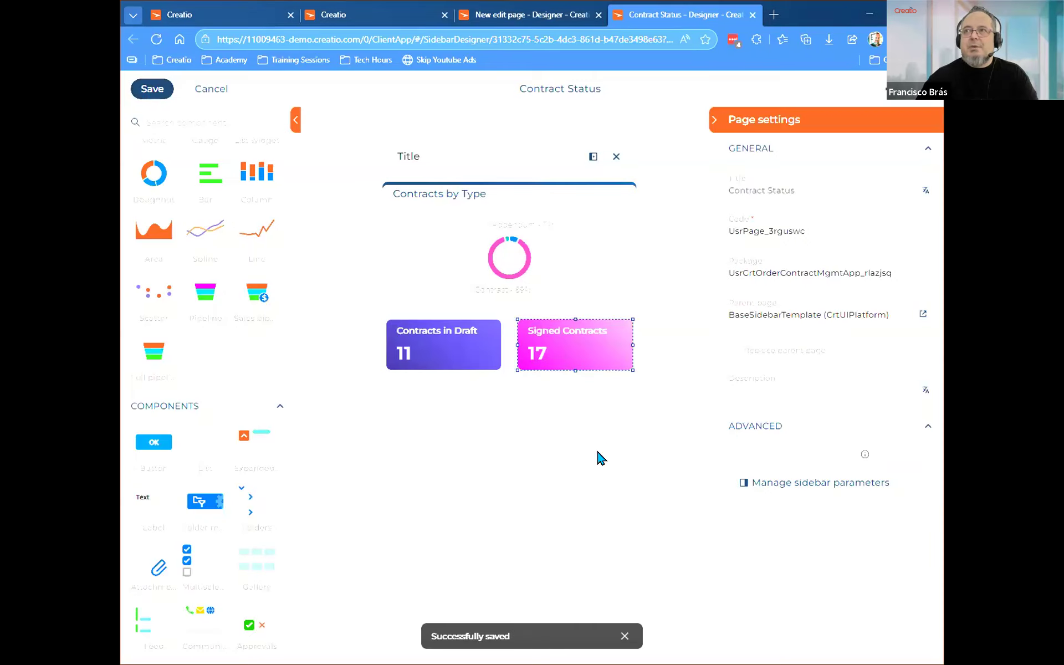
Reload the Creatio System Designer page in the other browser tab and open the newly added Contract Status sidebar.
{"action": "left_click", "coordinate": [191, 10]}
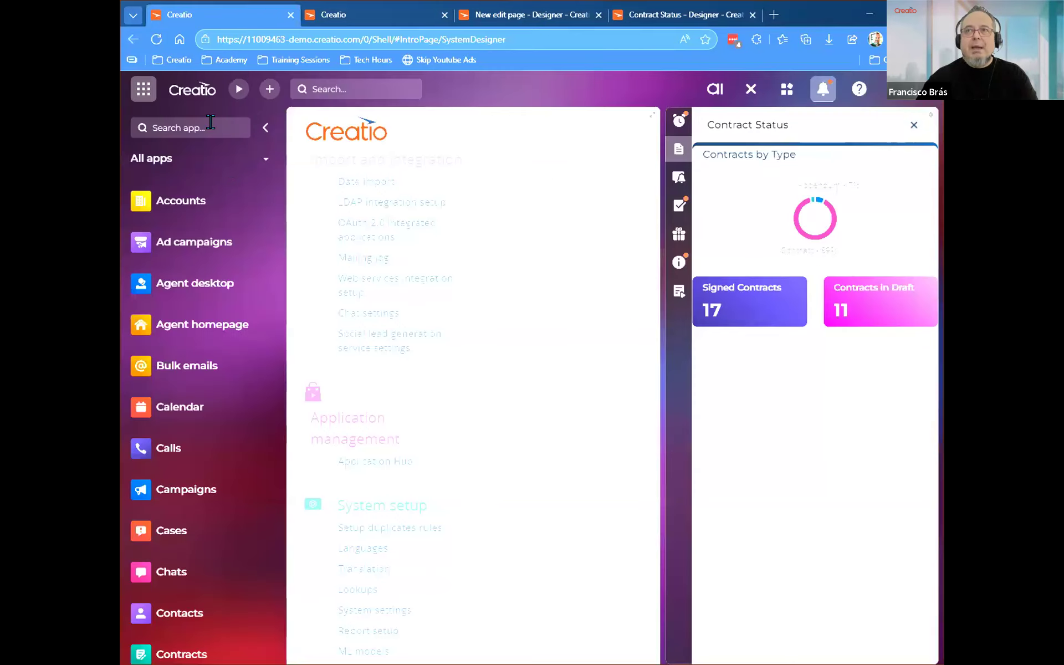
{"action": "left_click", "coordinate": [154, 40]}
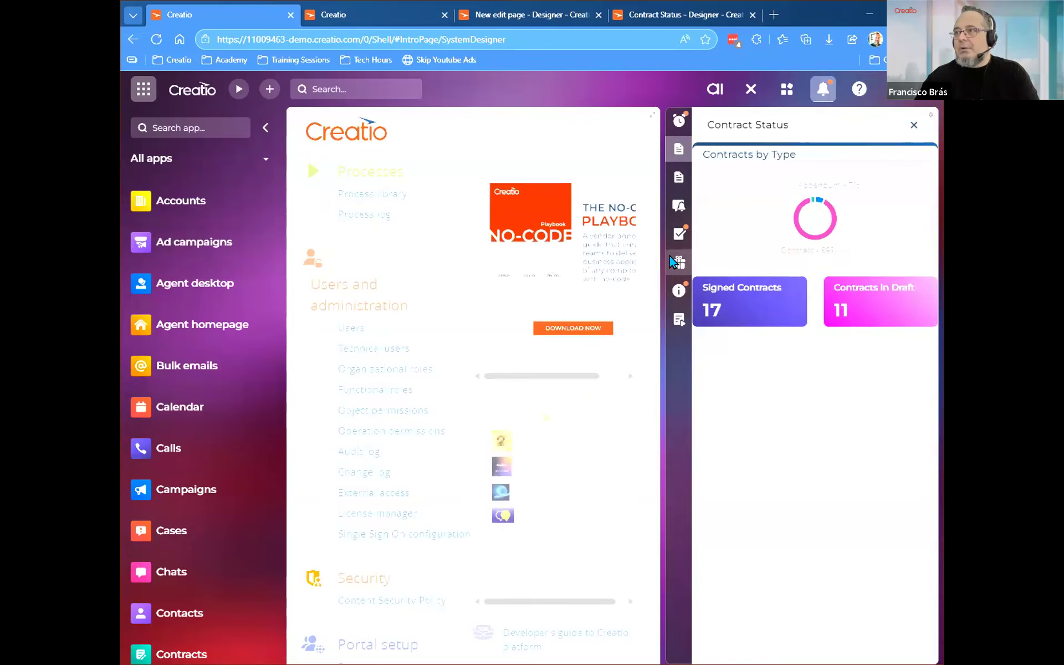
{"action": "left_click", "coordinate": [677, 186]}
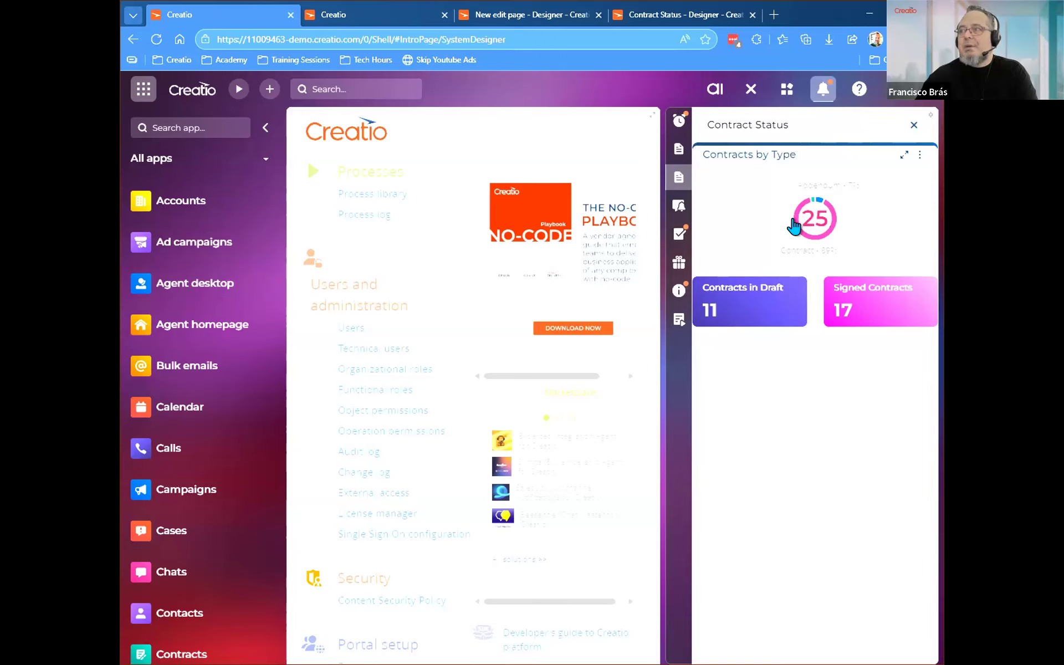
Display the records behind the Contract and Specification segments of the Contracts by Type chart, and close the expanded view.
{"action": "left_click", "coordinate": [794, 225]}
{"action": "left_click", "coordinate": [759, 245]}
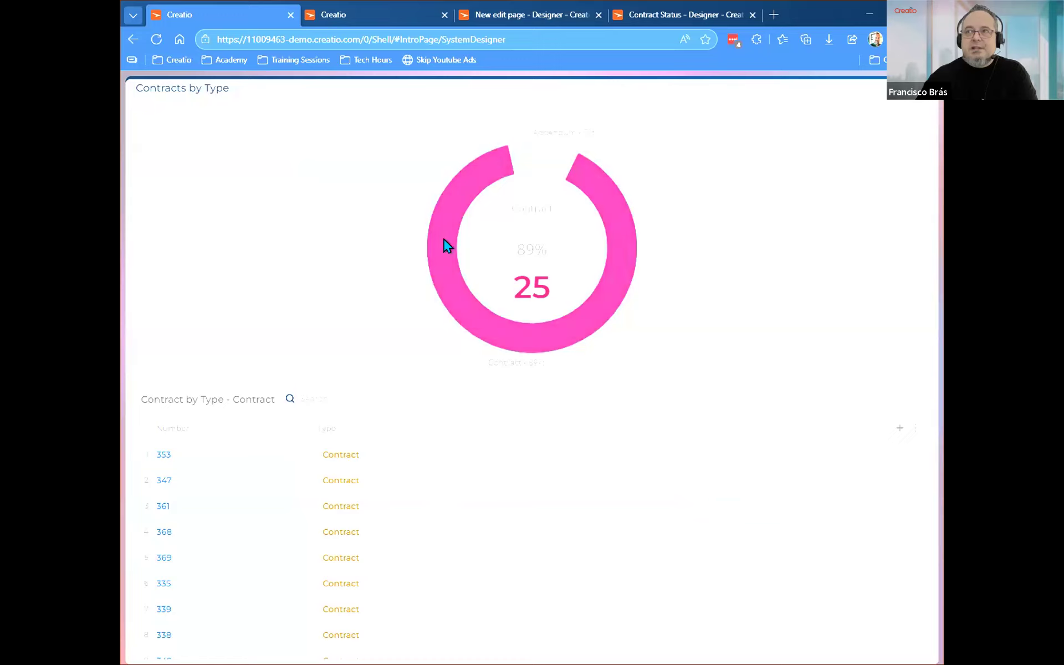
{"action": "left_click", "coordinate": [521, 160]}
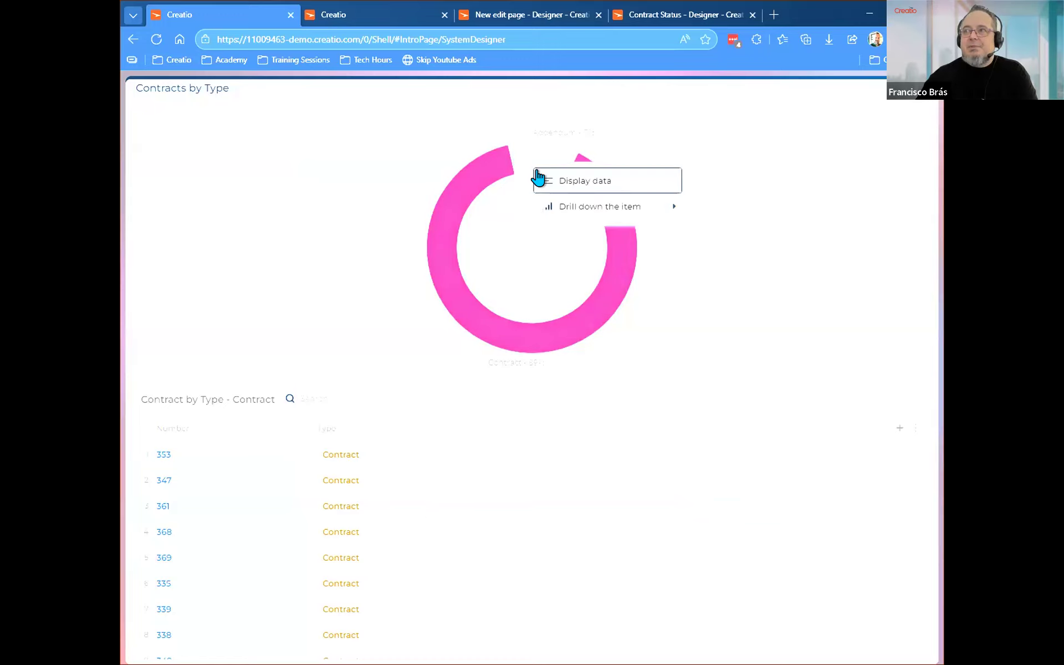
{"action": "left_click", "coordinate": [551, 180]}
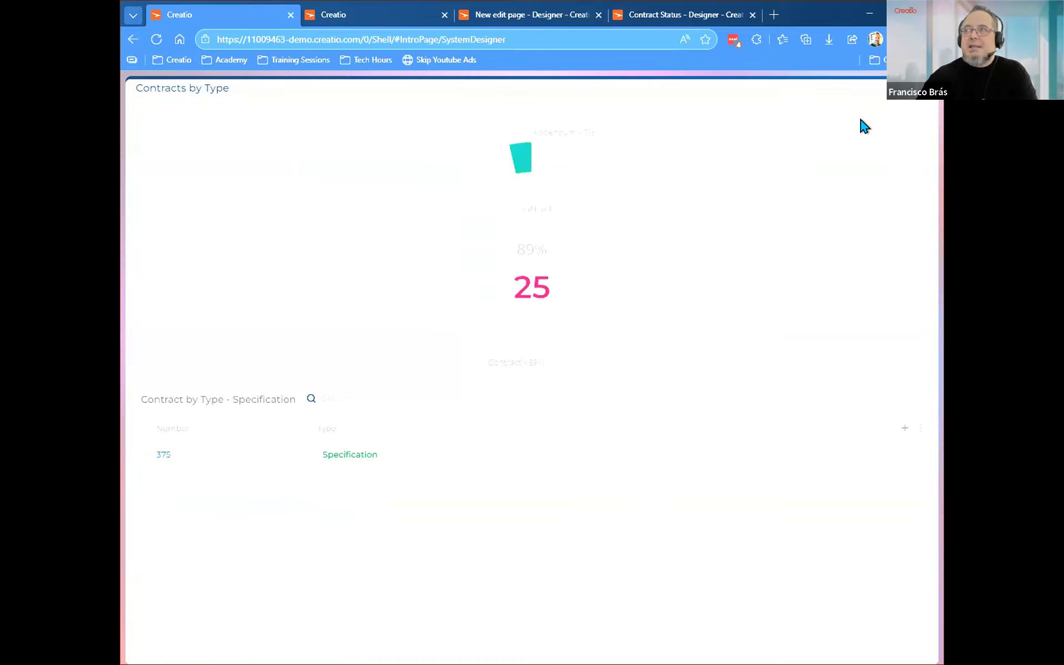
{"action": "left_click", "coordinate": [902, 103]}
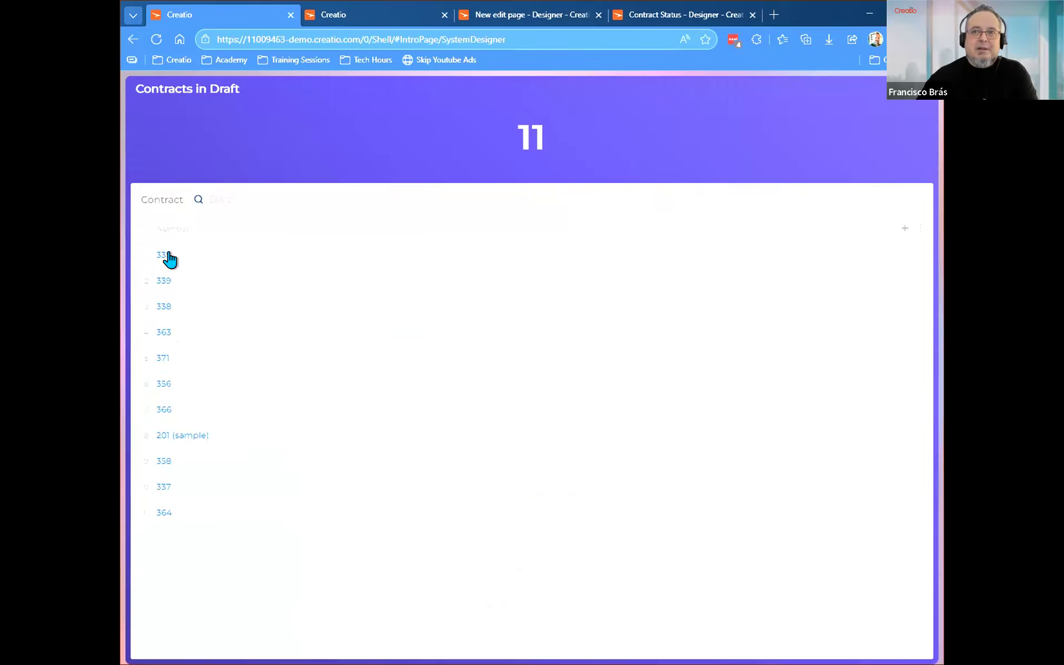
Review the contract lists behind the Contracts in Draft and Signed Contracts metrics, closing each expanded view.
{"action": "left_click", "coordinate": [899, 109]}
{"action": "left_click", "coordinate": [843, 311]}
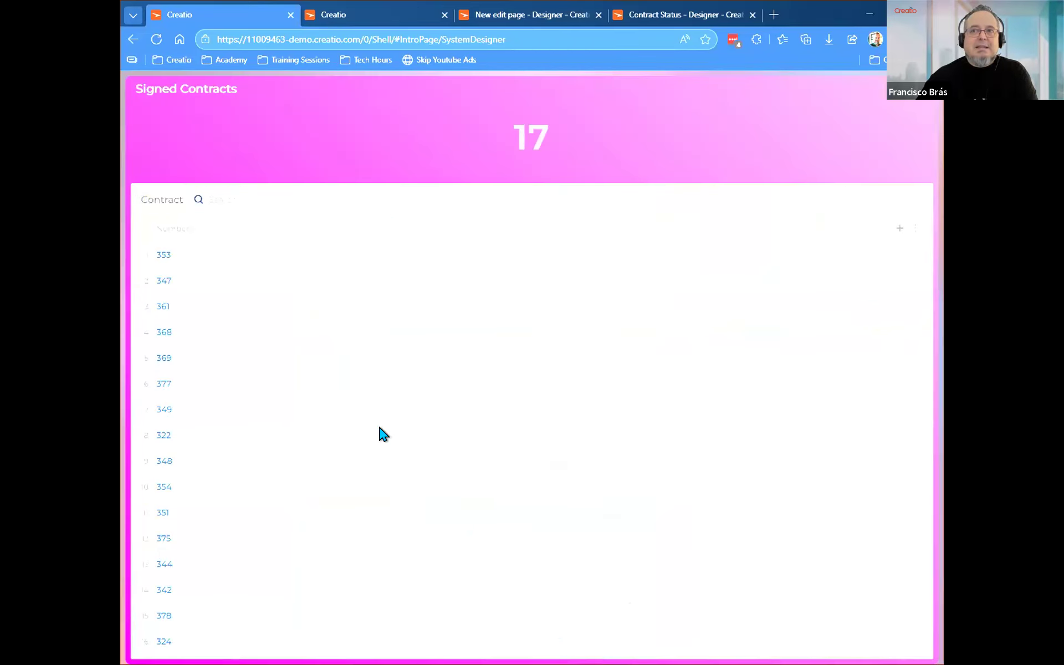
{"action": "left_click", "coordinate": [899, 104]}
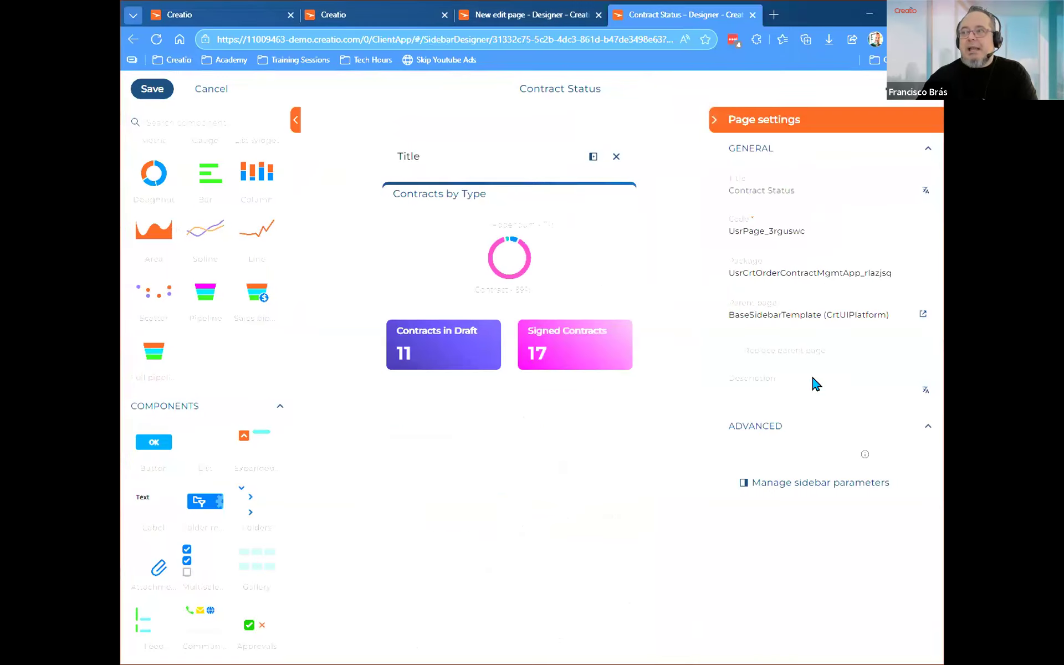
{"action": "left_click", "coordinate": [802, 488]}
{"action": "left_click", "coordinate": [611, 521]}
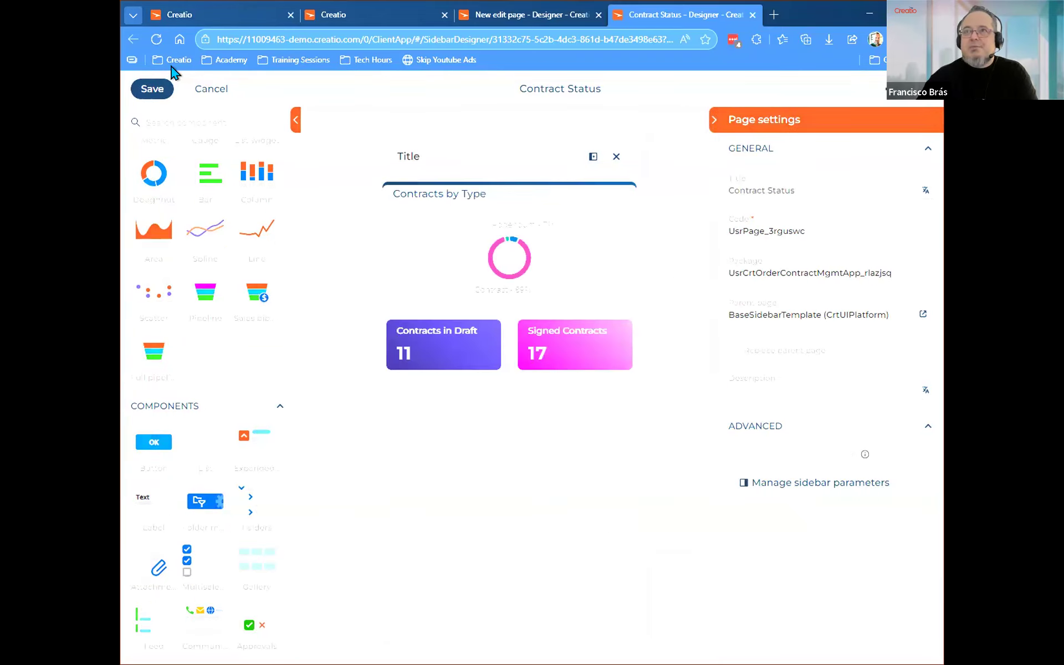
{"action": "left_click", "coordinate": [156, 39]}
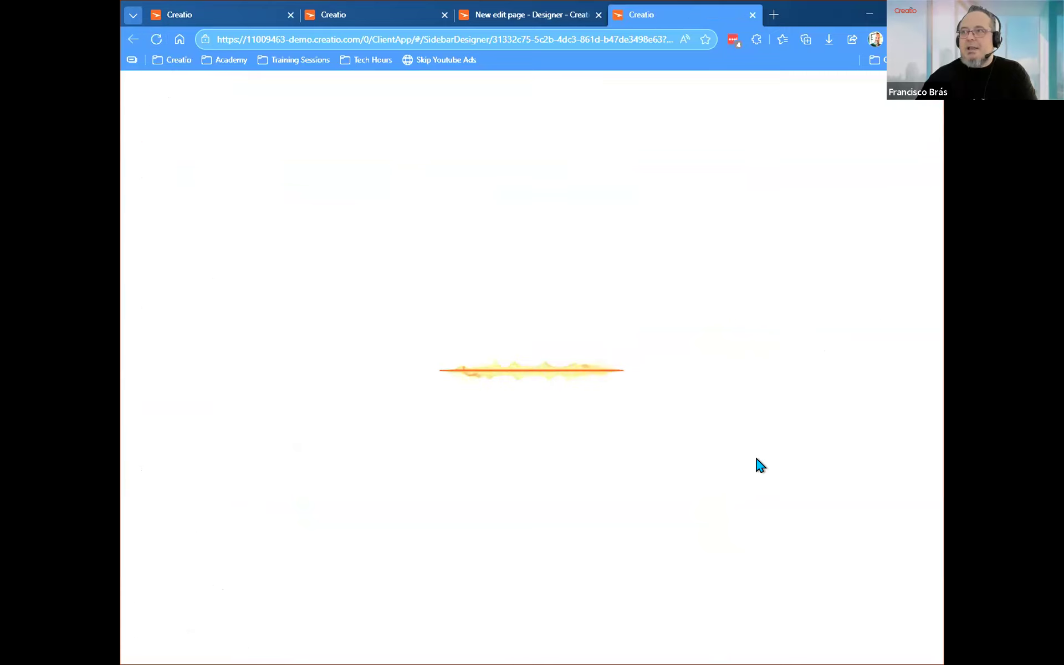
Set the sidebar's operation permission code to UsrCanViewSidebarContracts, and save the sidebar parameters and the Contract Status page.
{"action": "left_click", "coordinate": [808, 482]}
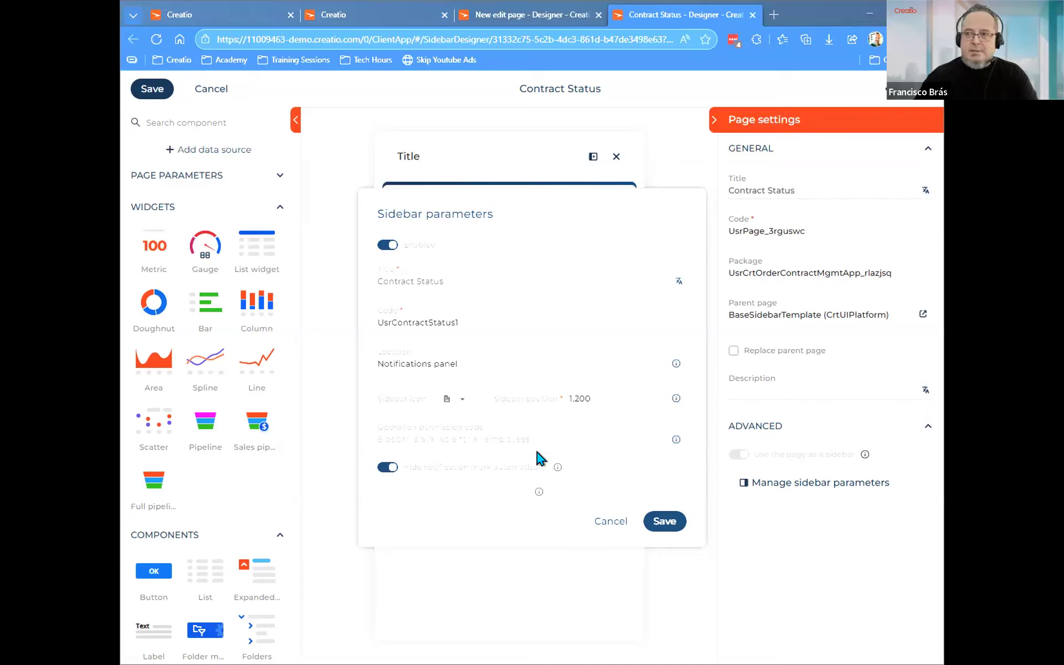
{"action": "left_click", "coordinate": [396, 433]}
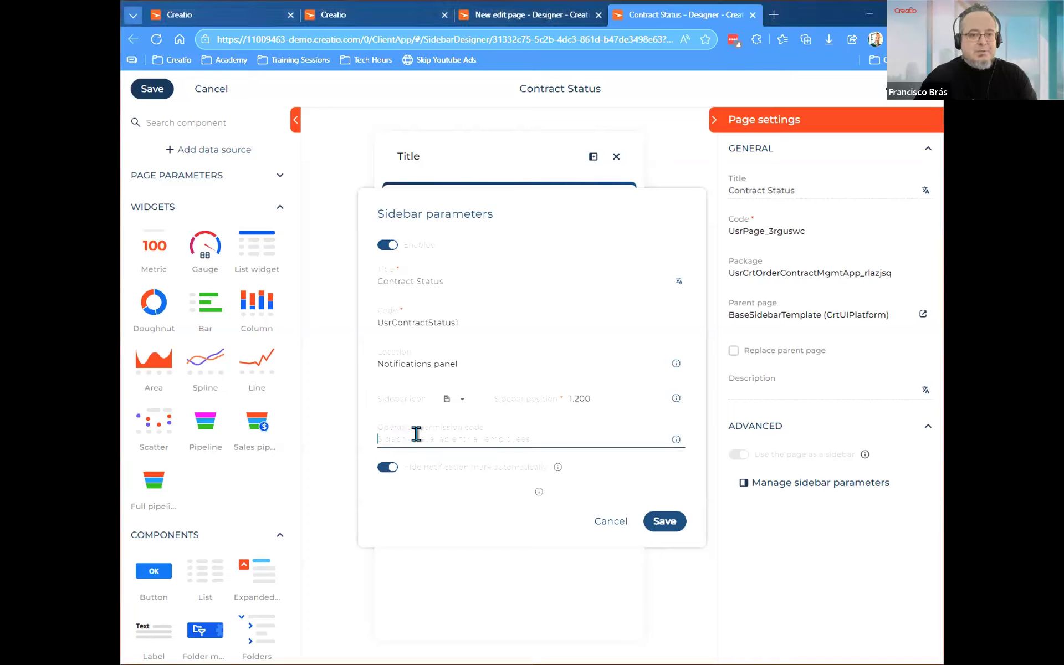
{"action": "type", "text": "UsrCanViewSidebarContracts"}
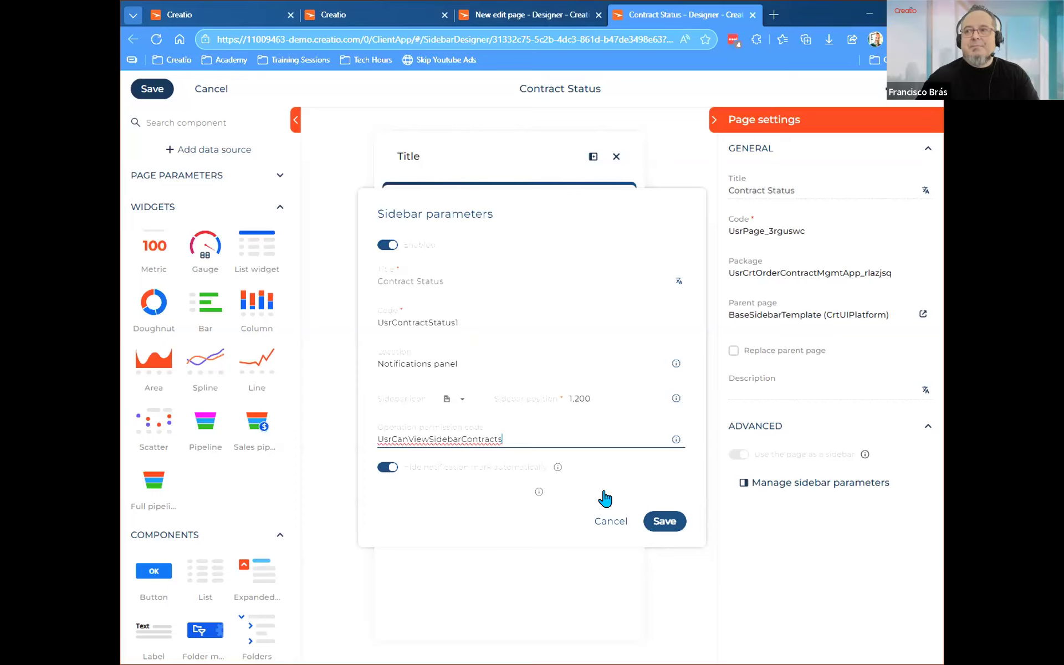
{"action": "left_click", "coordinate": [665, 524]}
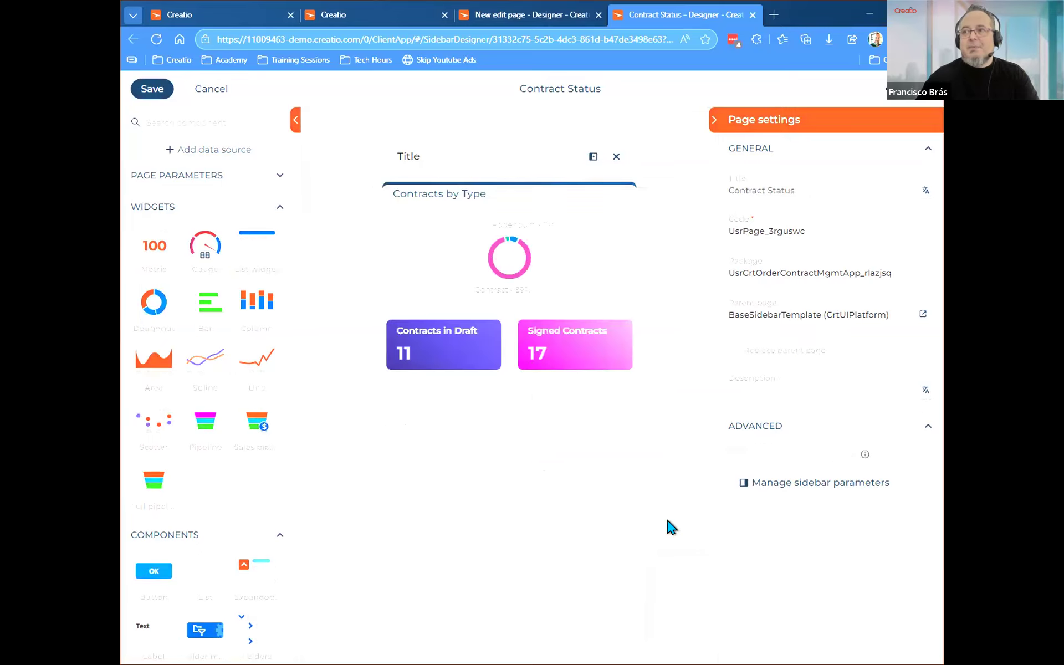
{"action": "left_click", "coordinate": [147, 91]}
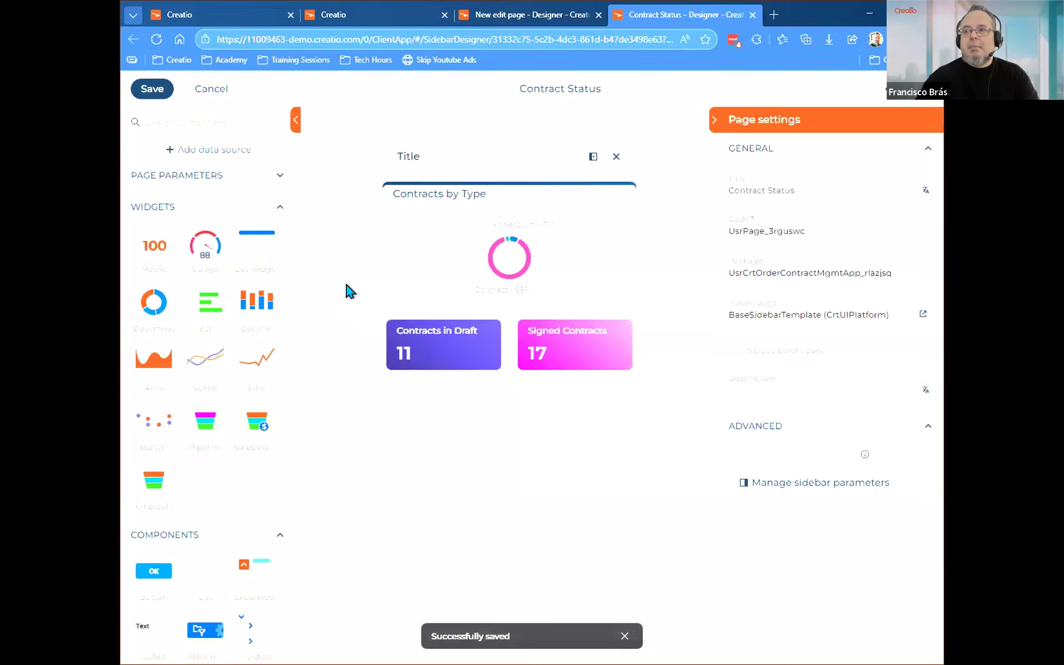
Reload the System Designer in the other browser tab and open the Contract Status sidebar in the notifications panel.
{"action": "left_click", "coordinate": [184, 9]}
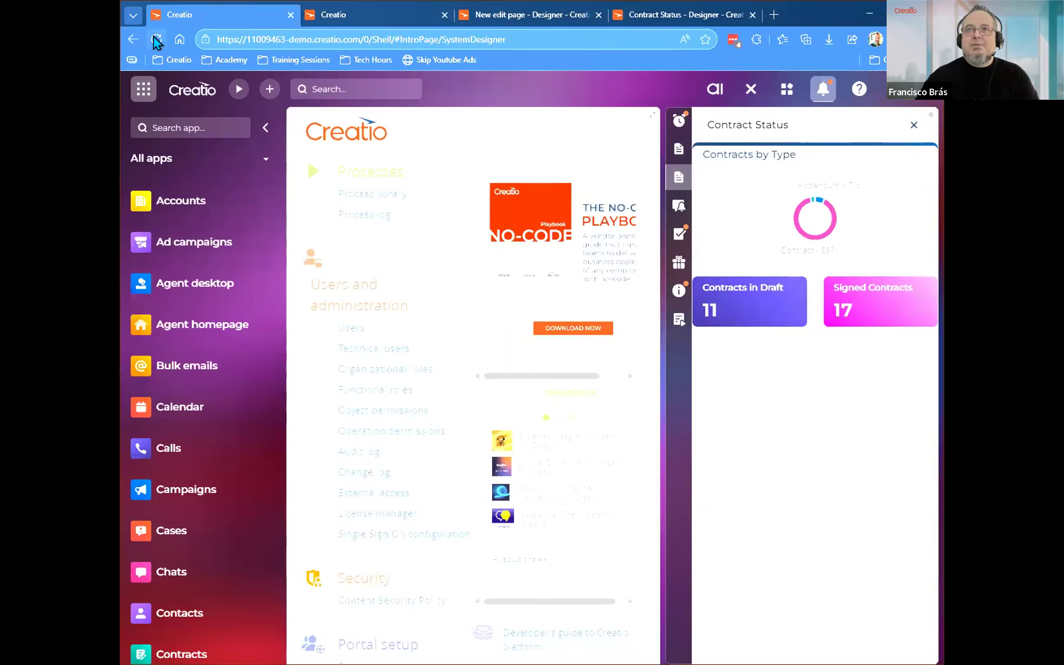
{"action": "left_click", "coordinate": [155, 39]}
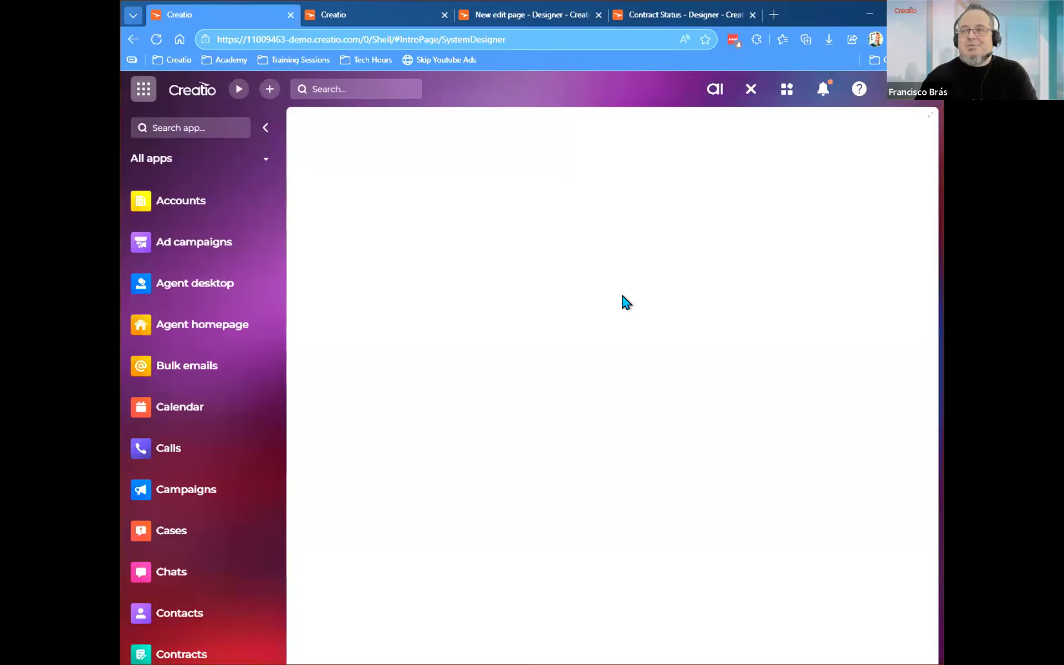
{"action": "left_click", "coordinate": [822, 91]}
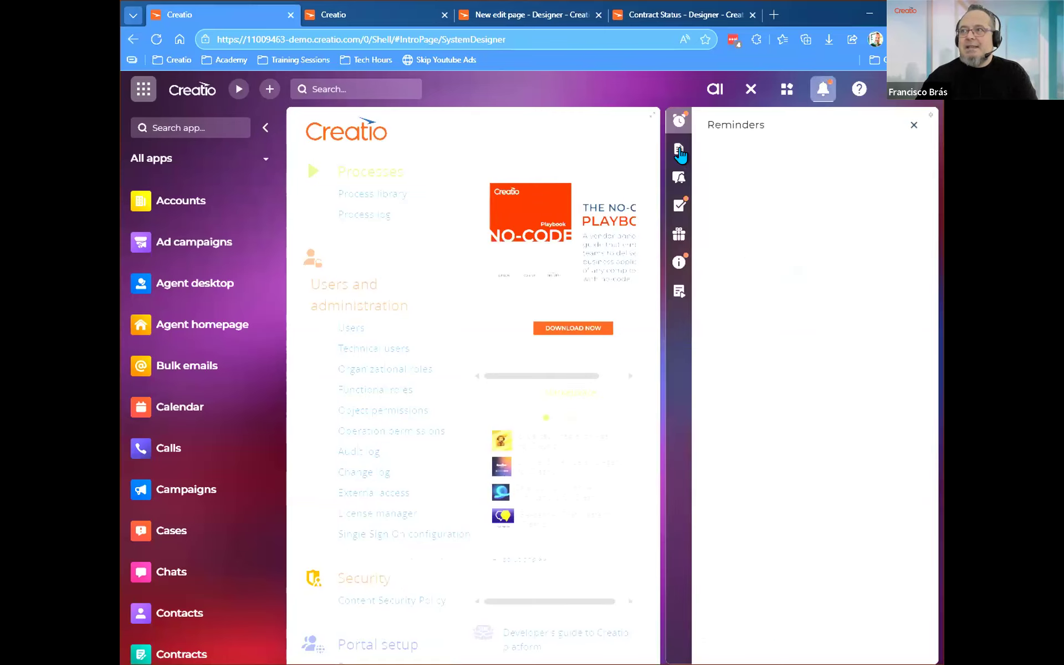
{"action": "left_click", "coordinate": [678, 152]}
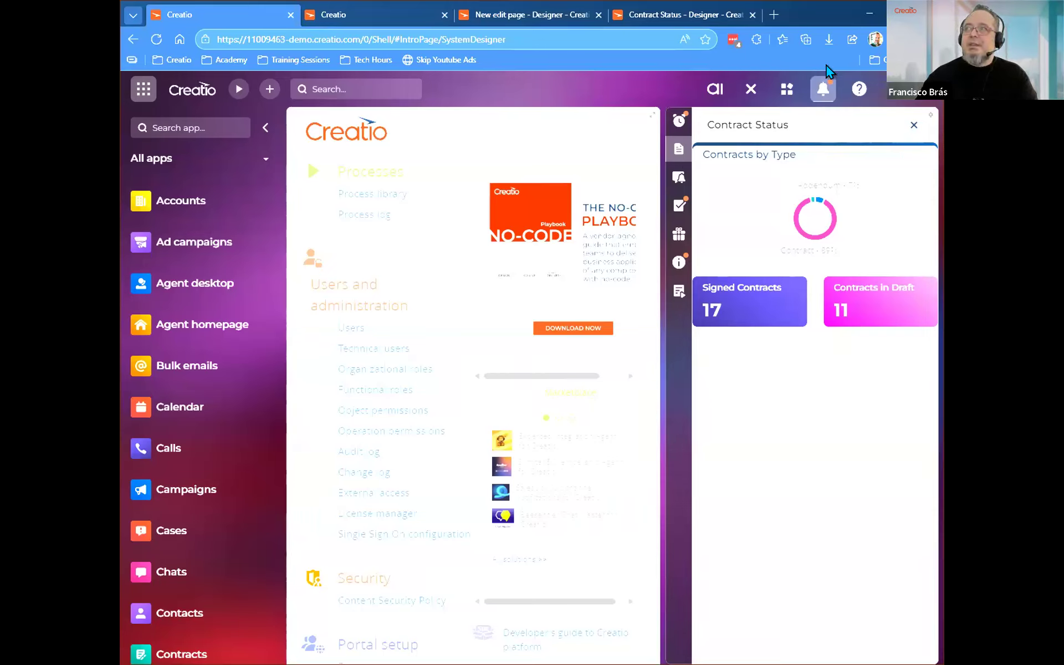
Open a new InPrivate browser window and load the Creatio demo site's login page in it.
{"action": "left_click", "coordinate": [898, 40]}
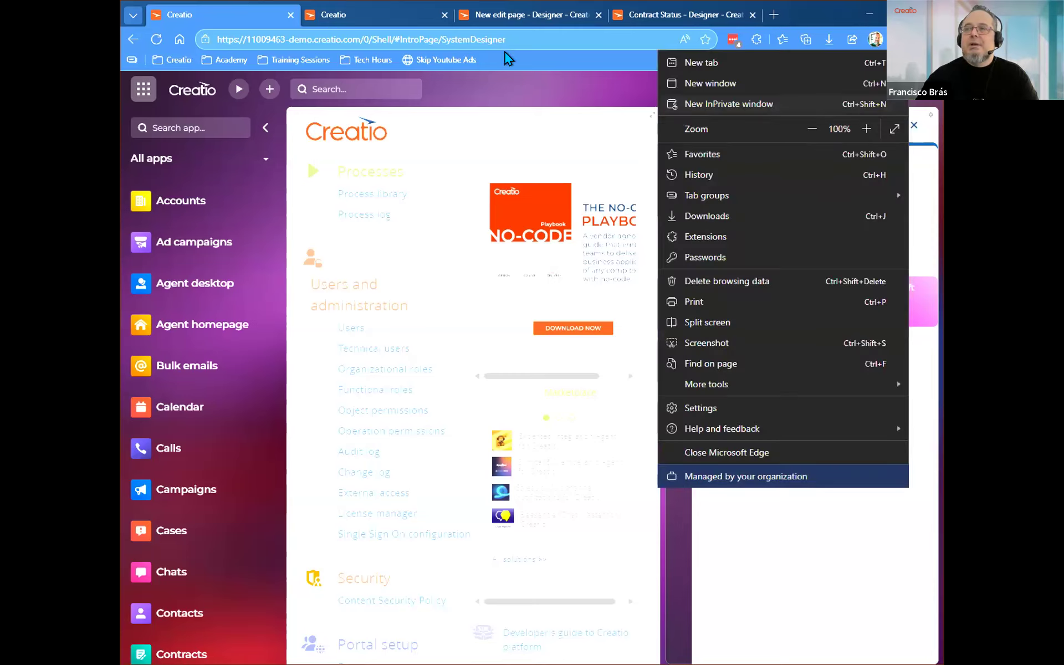
{"action": "left_click", "coordinate": [477, 21]}
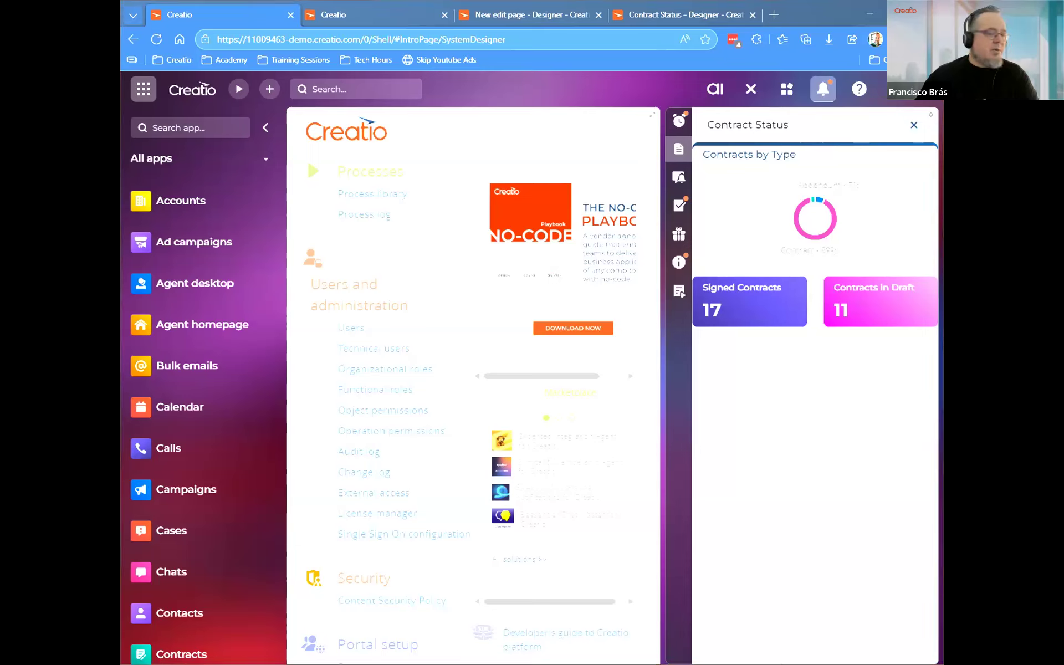
{"action": "key", "text": "ctrl+shift+n"}
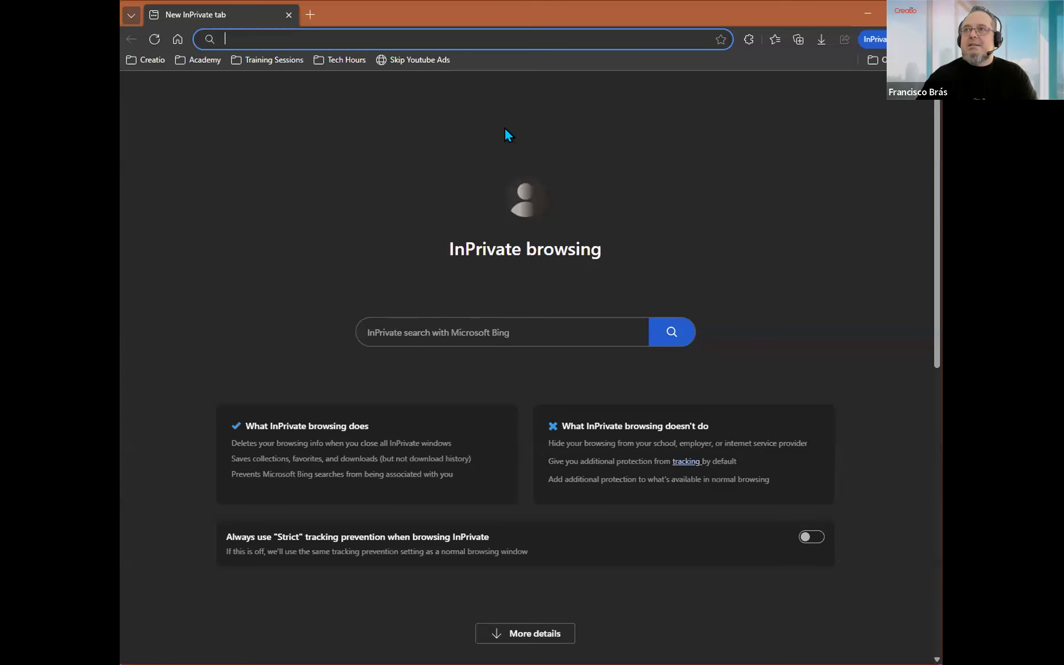
{"action": "left_click", "coordinate": [394, 21]}
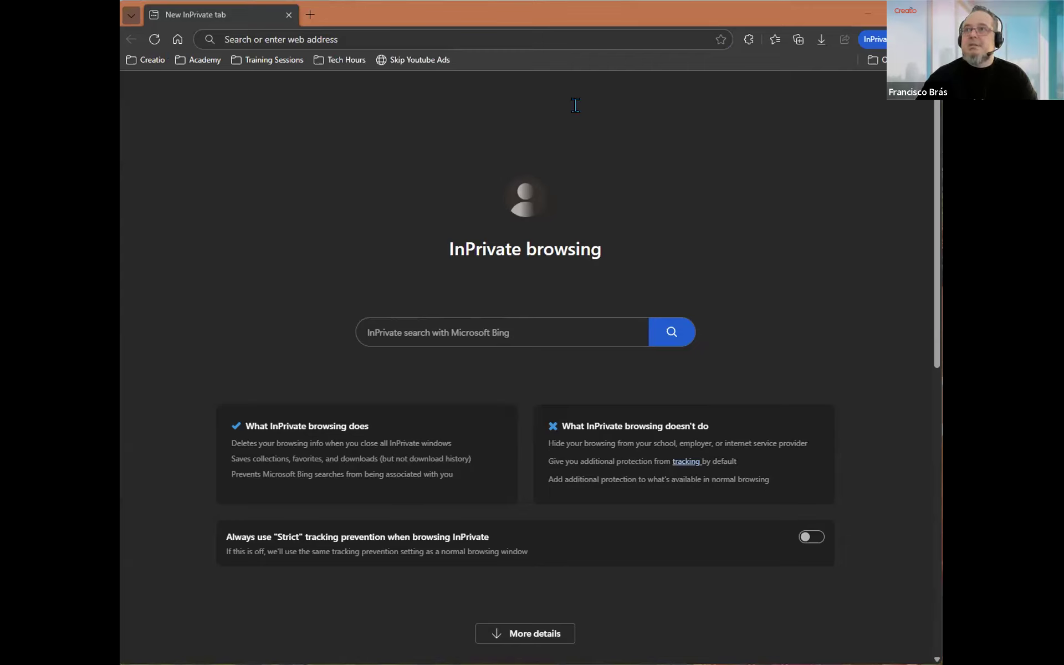
{"action": "left_click", "coordinate": [232, 16]}
{"action": "type", "text": "https://11009463-demo.creatio.com/"}
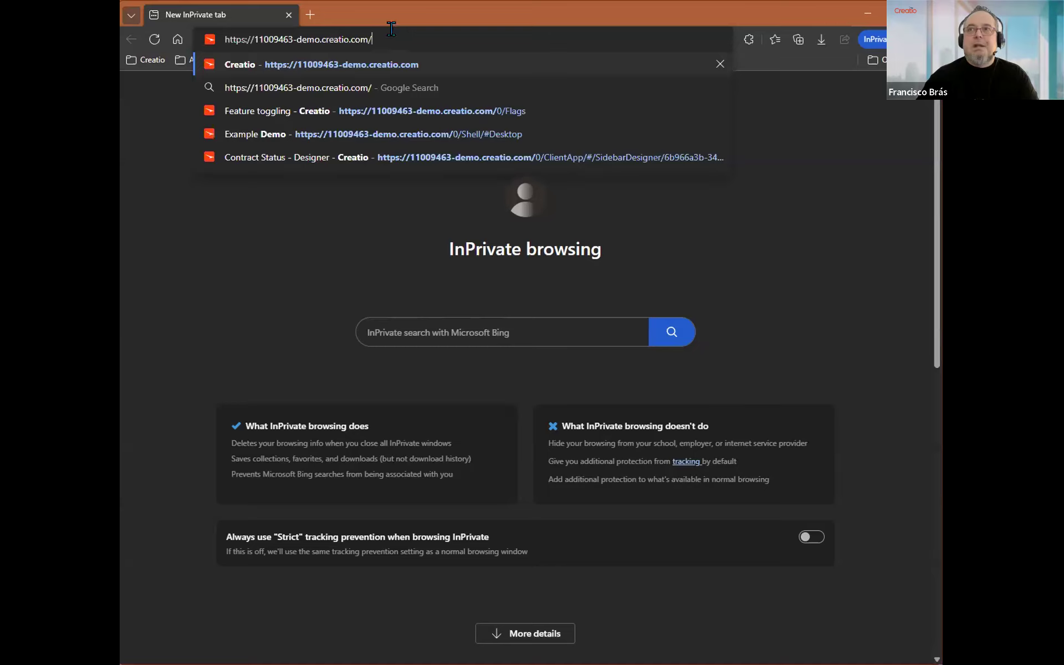
{"action": "key", "text": "Return"}
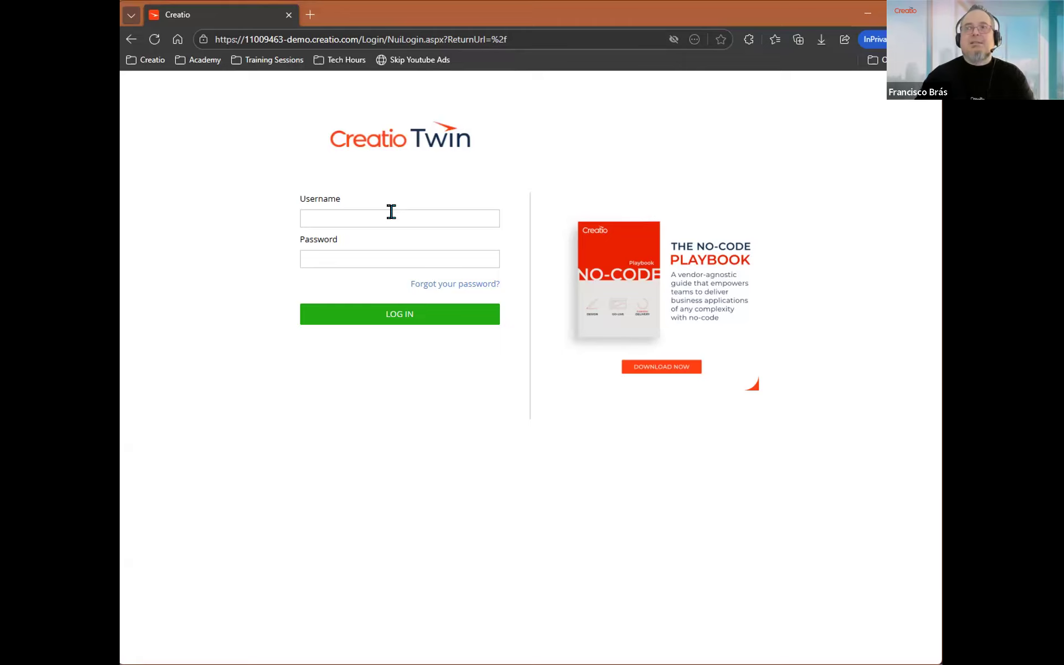
Log in to the Creatio demo site as another user, entering the account's username and password.
{"action": "left_click", "coordinate": [360, 217]}
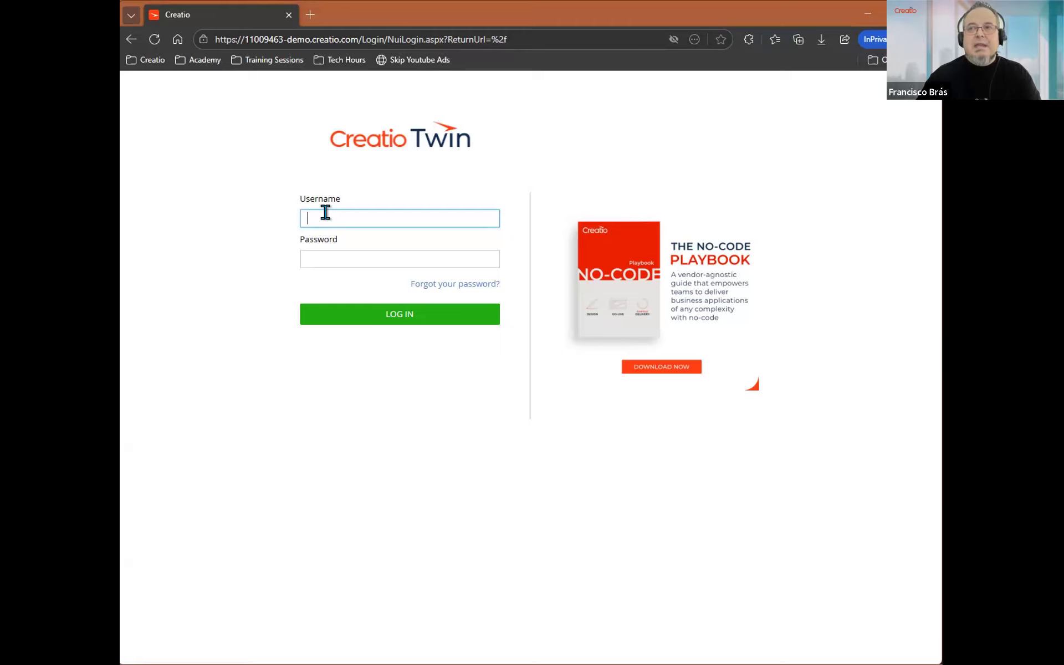
{"action": "type", "text": "AWilson"}
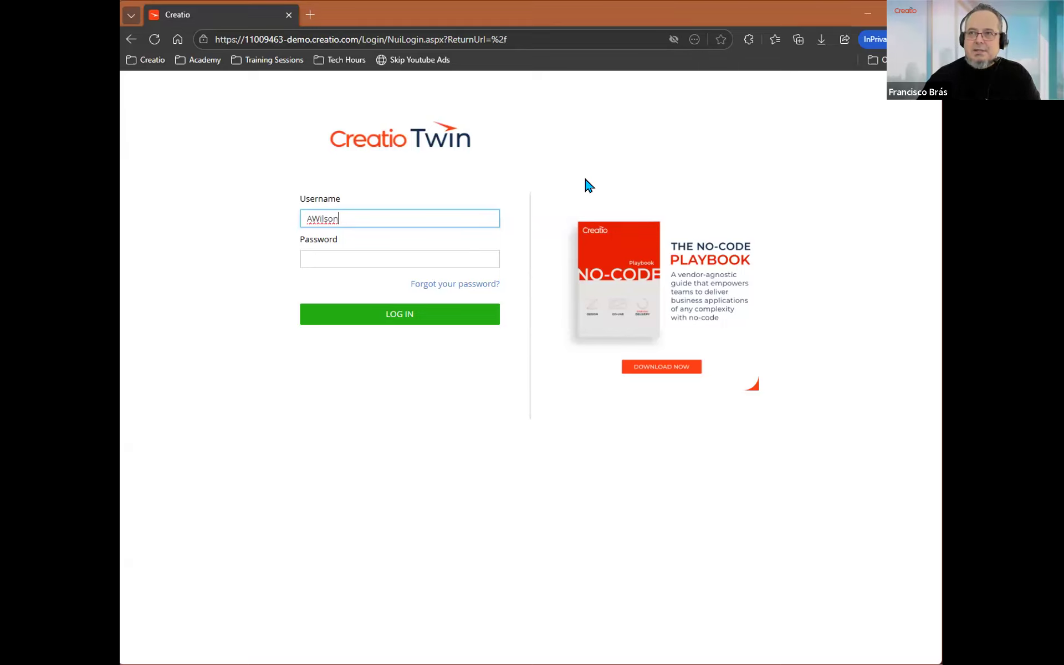
{"action": "left_click", "coordinate": [334, 255]}
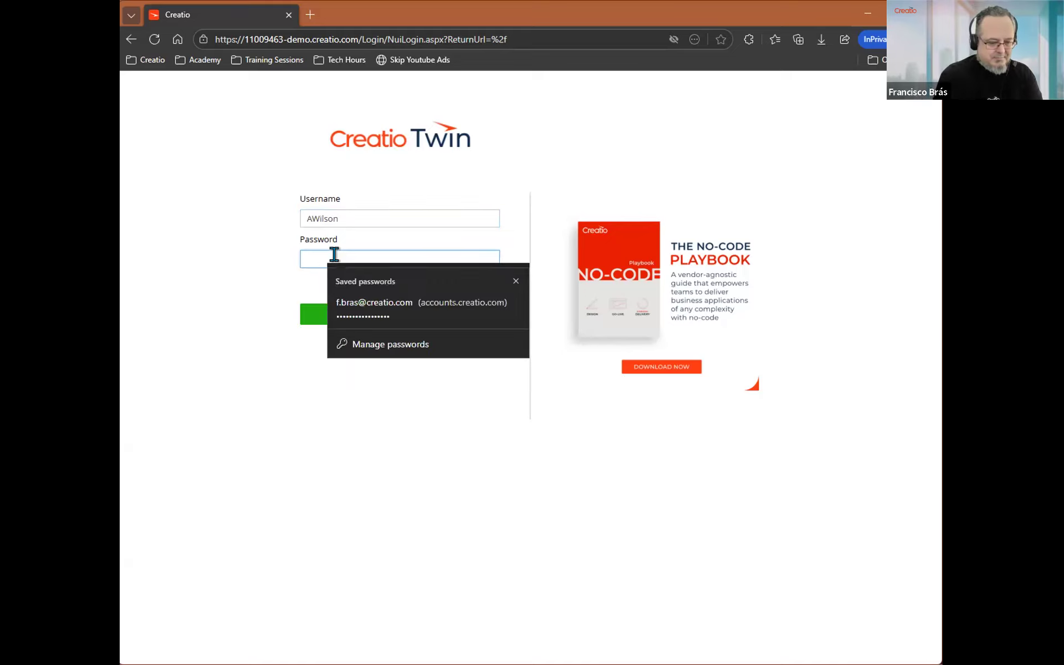
{"action": "type", "text": "********"}
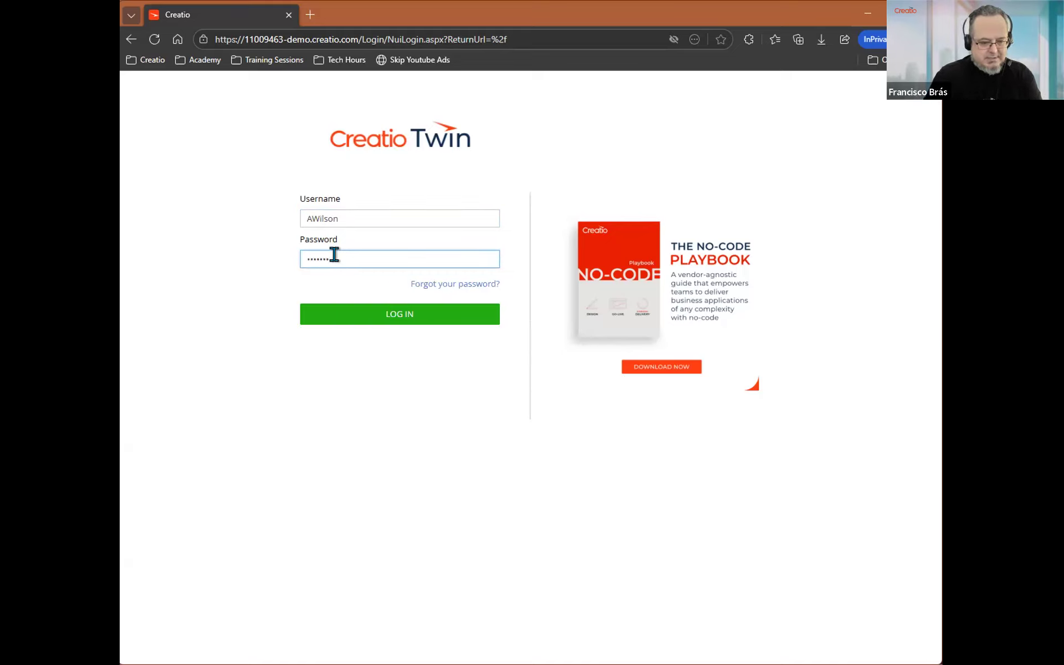
{"action": "type", "text": "***"}
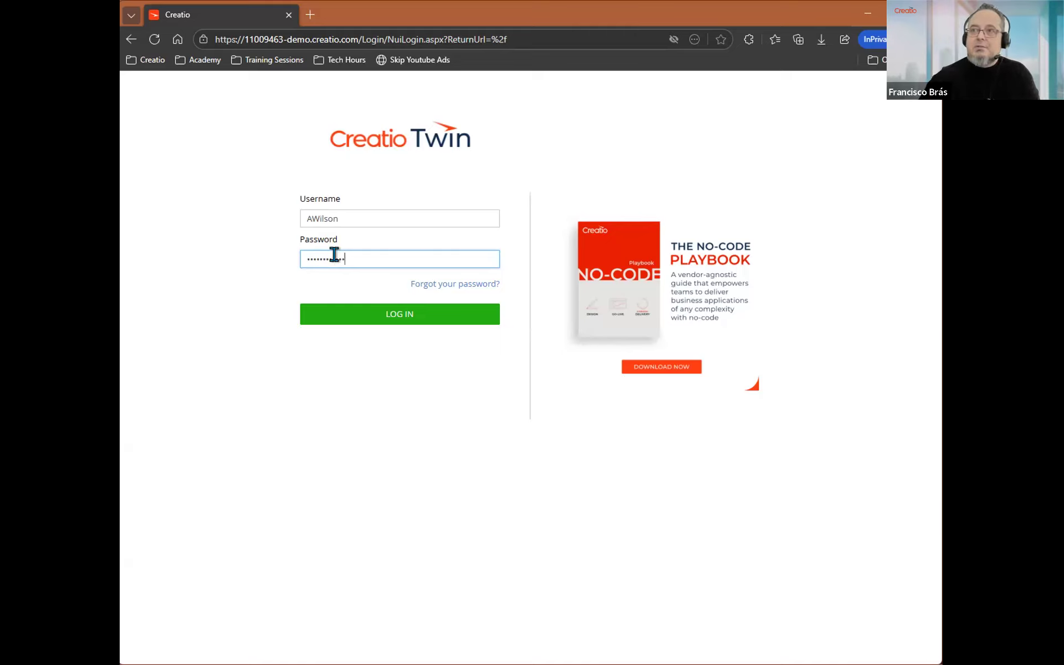
{"action": "left_click", "coordinate": [405, 321]}
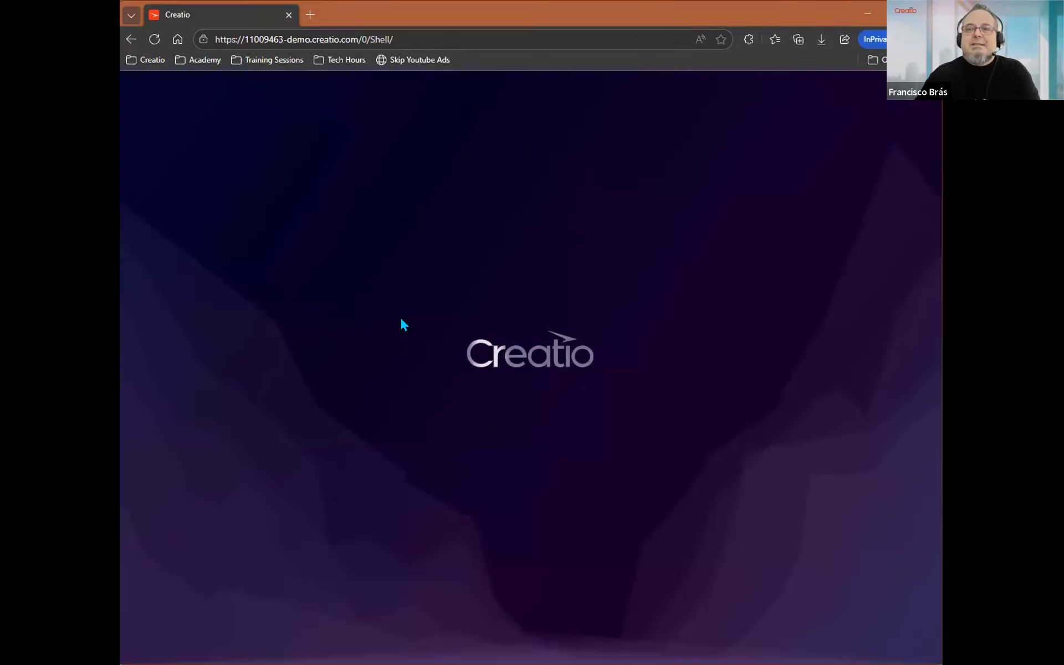
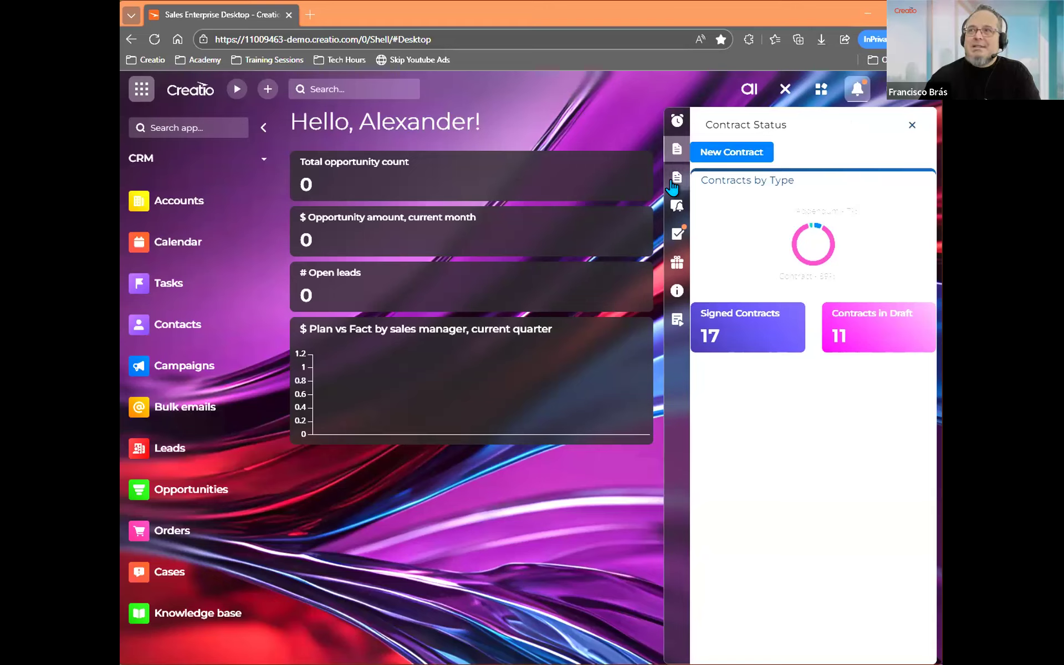
Open the second Contract Status sidebar in the notifications panel while logged in as the other user.
{"action": "left_click", "coordinate": [672, 183]}
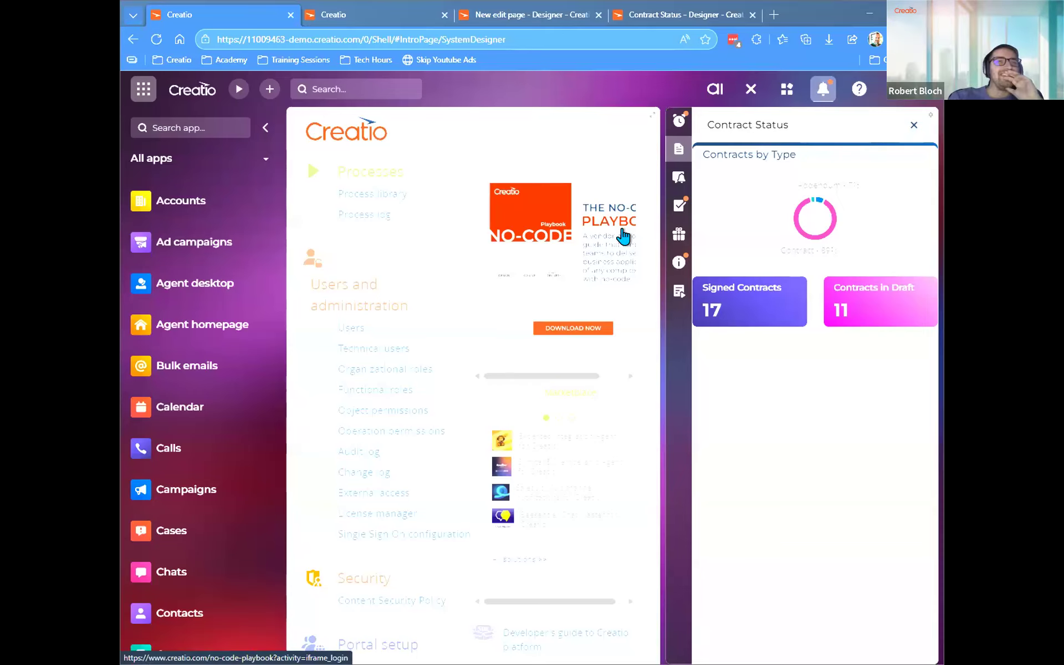
Clear the Contract Status sidebar's operation permission code in its reloaded designer, and save the sidebar parameters and the page.
{"action": "left_click", "coordinate": [674, 17]}
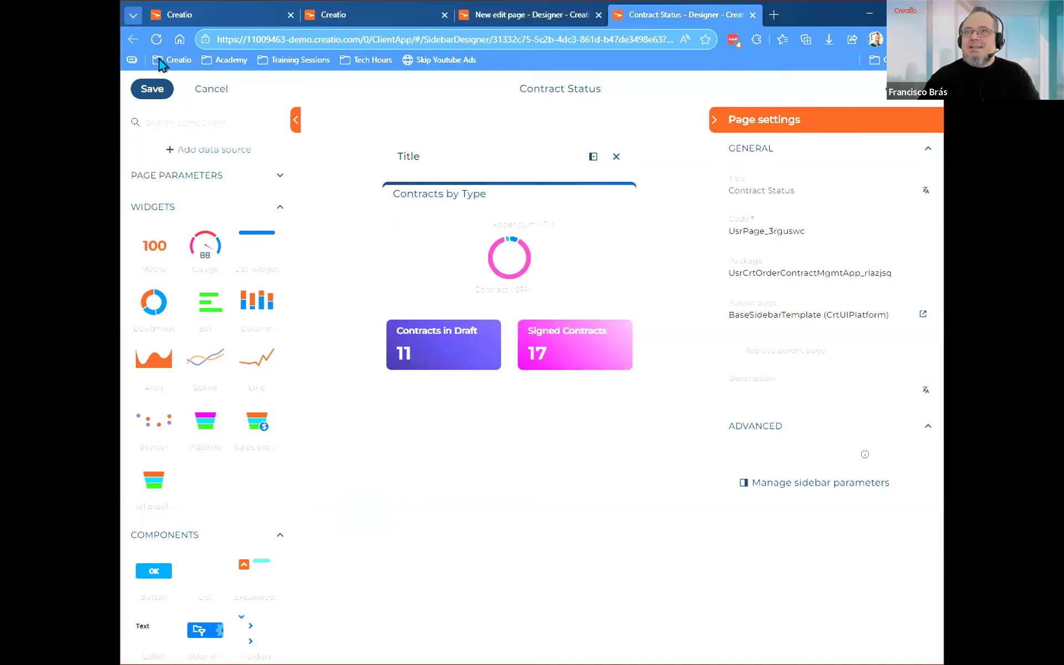
{"action": "left_click", "coordinate": [156, 38]}
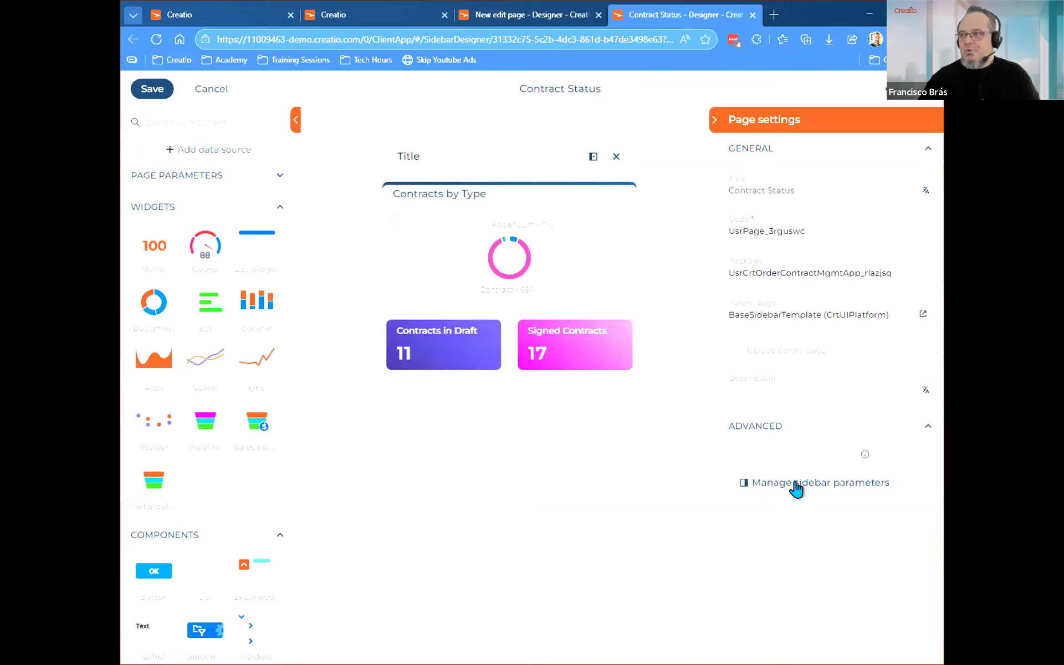
{"action": "left_click", "coordinate": [797, 486]}
{"action": "left_click_drag", "start_coordinate": [502, 439], "coordinate": [304, 443]}
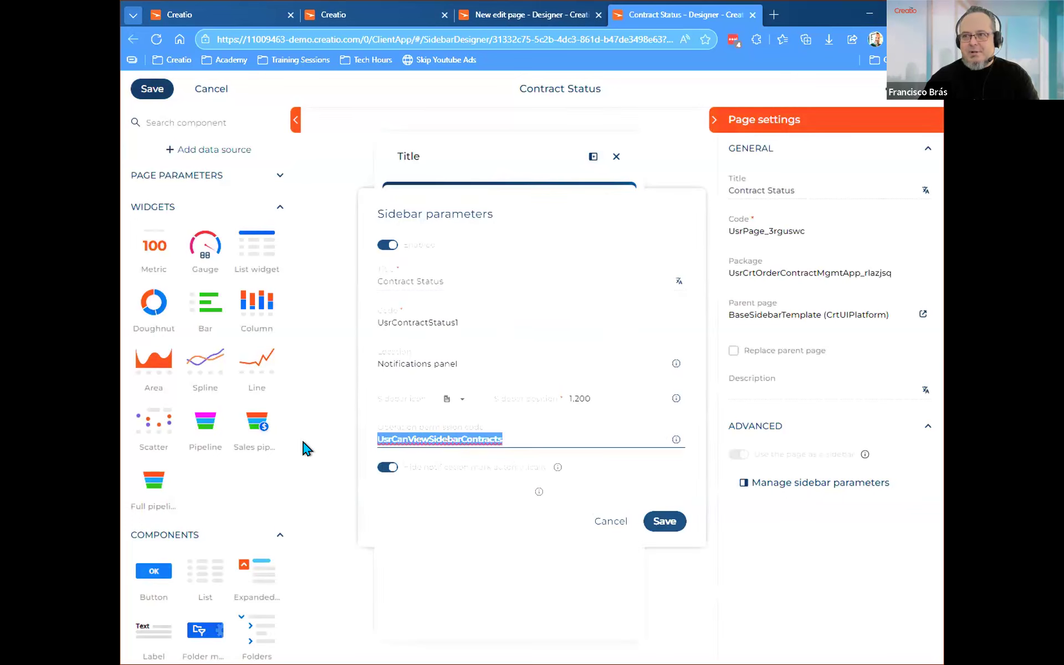
{"action": "key", "text": "Delete"}
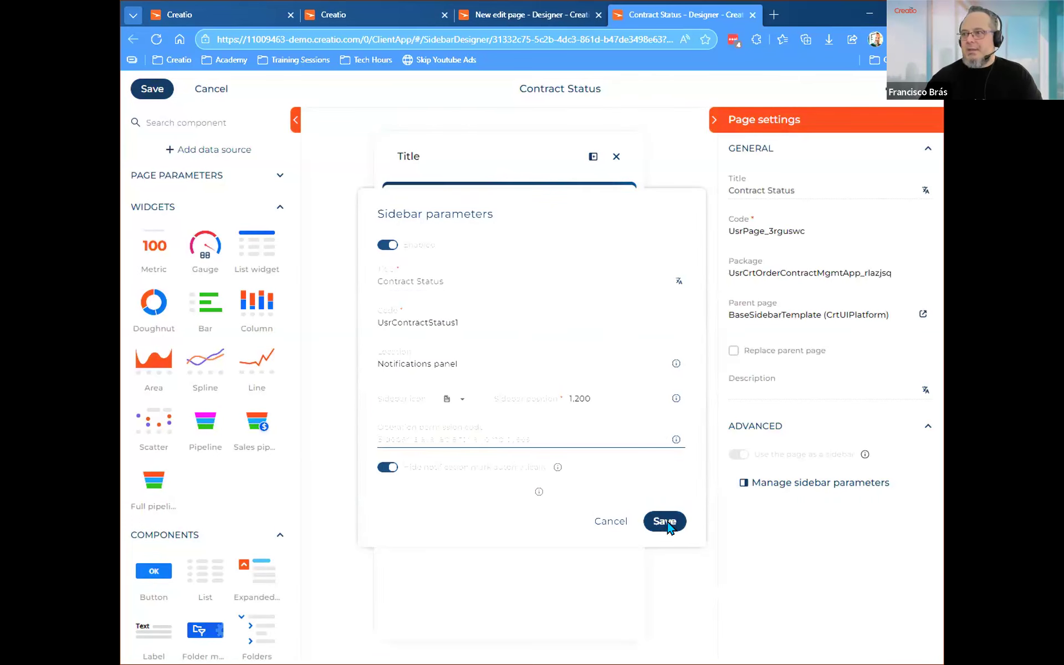
{"action": "left_click", "coordinate": [665, 521]}
{"action": "left_click", "coordinate": [145, 93]}
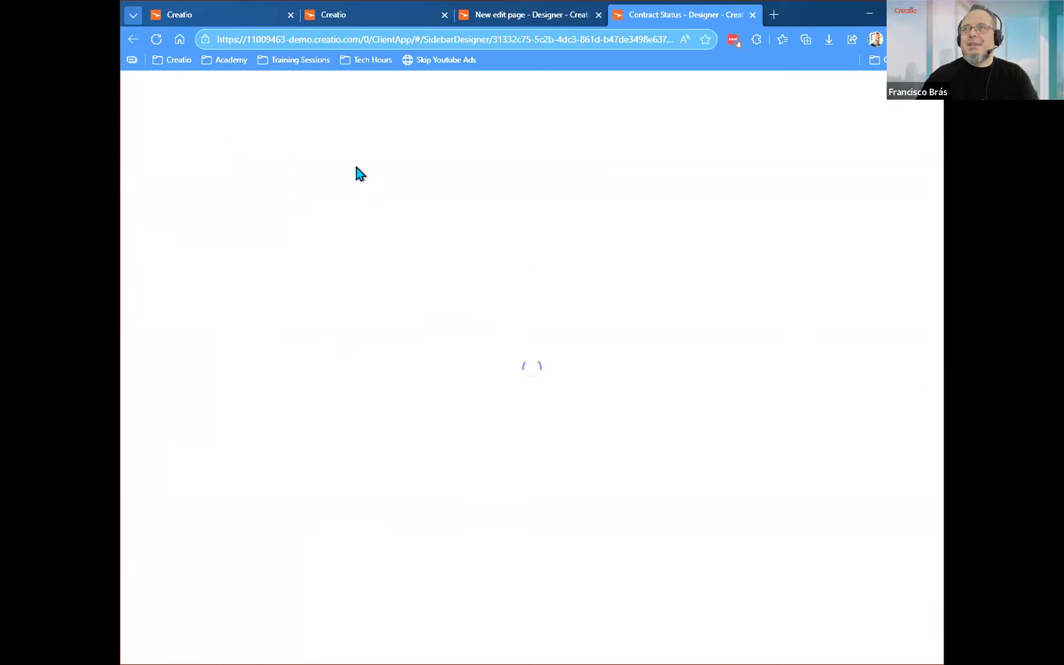
Reload the System Designer and view both Contract Status sidebars in the notifications panel.
{"action": "left_click", "coordinate": [199, 10]}
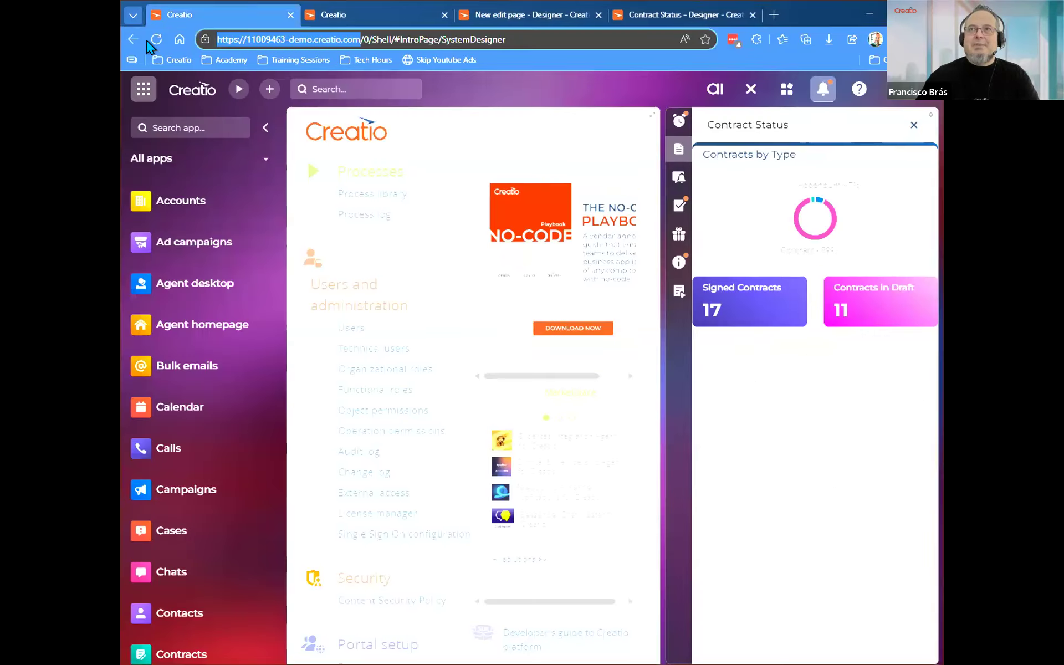
{"action": "left_click", "coordinate": [156, 39]}
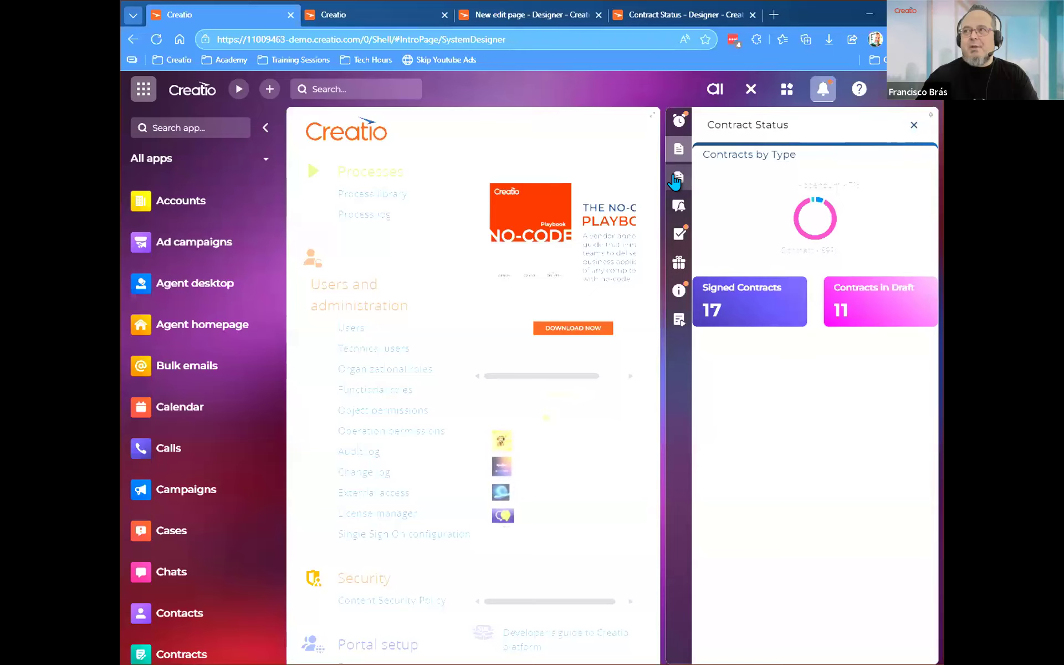
{"action": "left_click", "coordinate": [675, 182]}
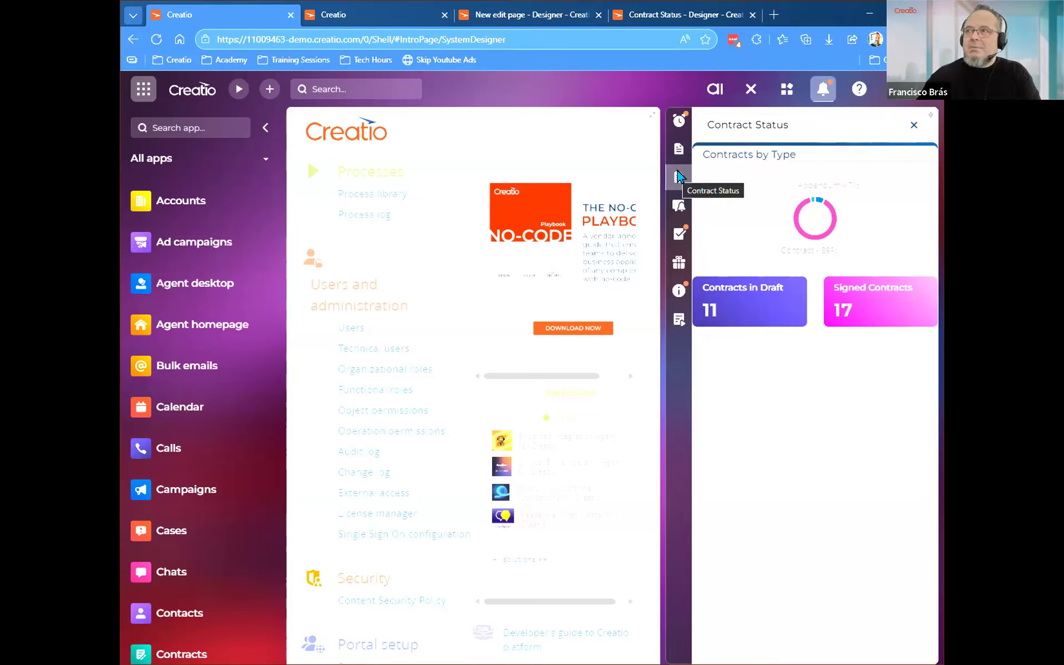
{"action": "left_click", "coordinate": [677, 151]}
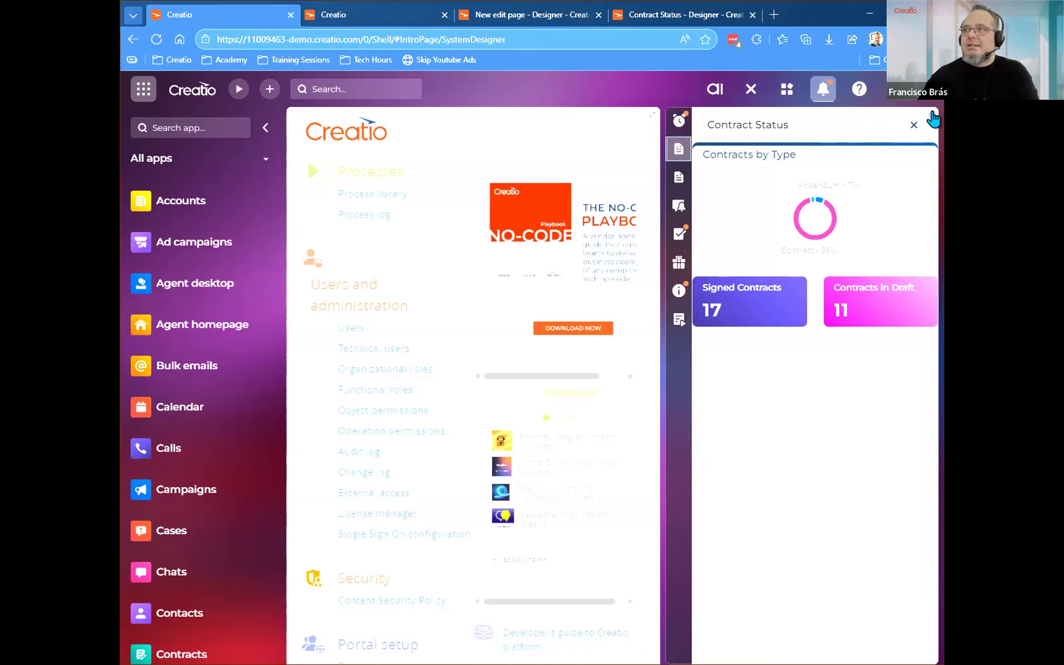
Close the extra Creatio tab and both page designer tabs, leaving the New edit page without saving.
{"action": "left_click", "coordinate": [444, 15]}
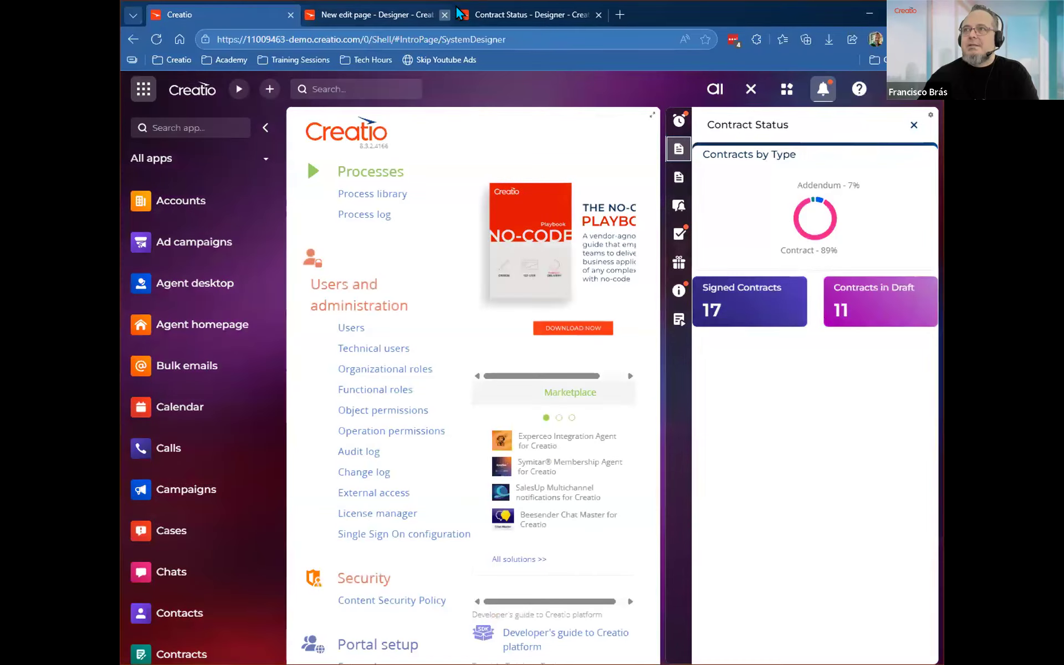
{"action": "left_click", "coordinate": [444, 15]}
{"action": "left_click", "coordinate": [585, 106]}
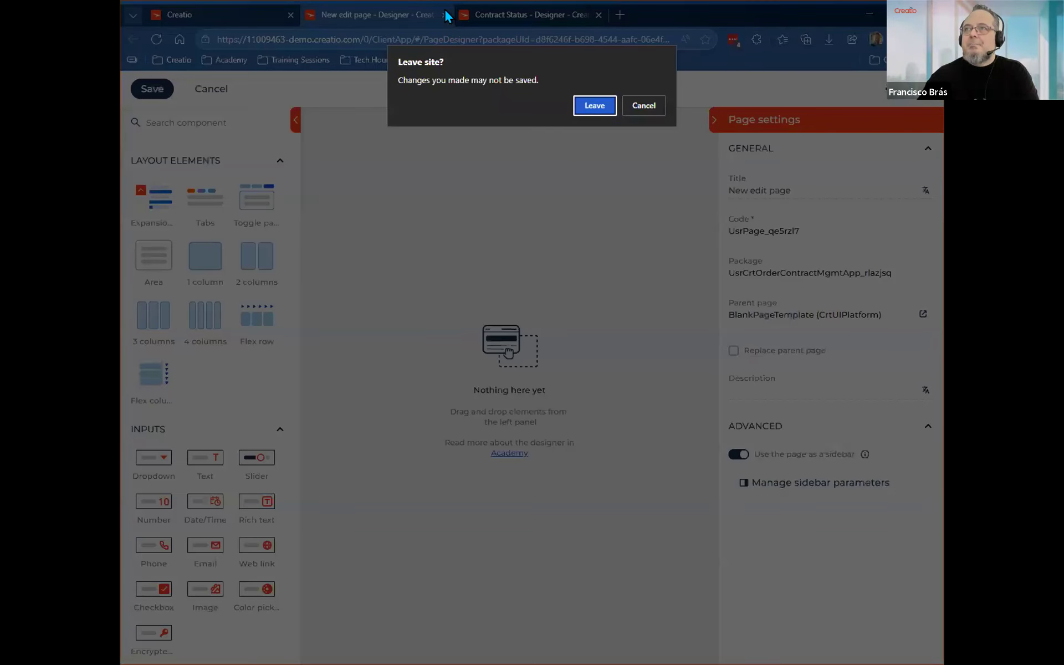
{"action": "left_click", "coordinate": [444, 10]}
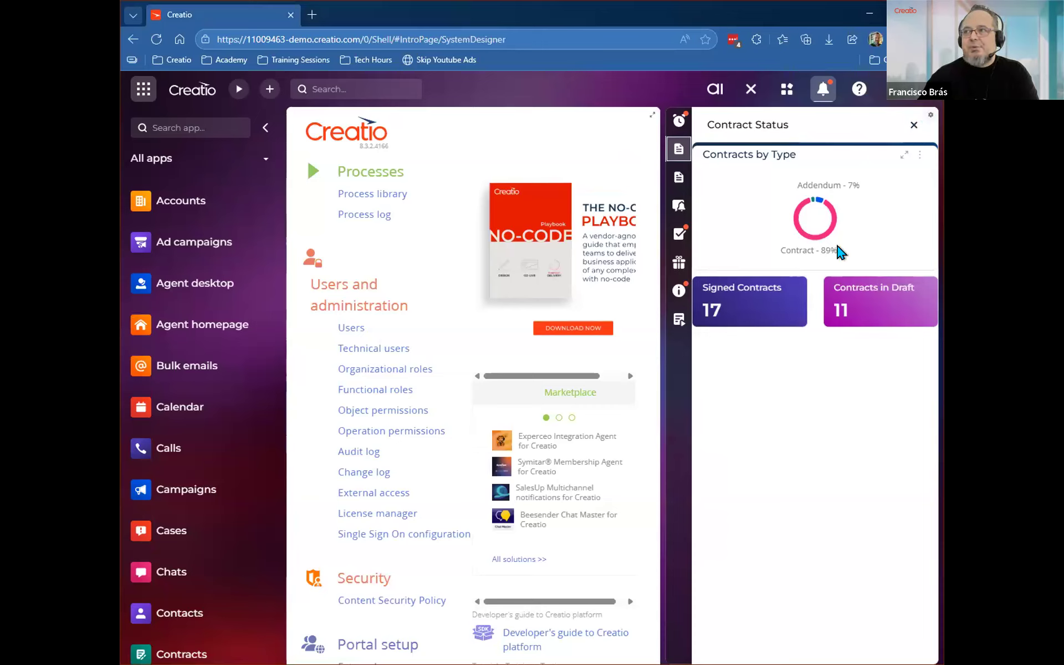
Open the first Contract Status sidebar's New Contract business rule in the designer and compare it with the live sidebar.
{"action": "left_click", "coordinate": [929, 123]}
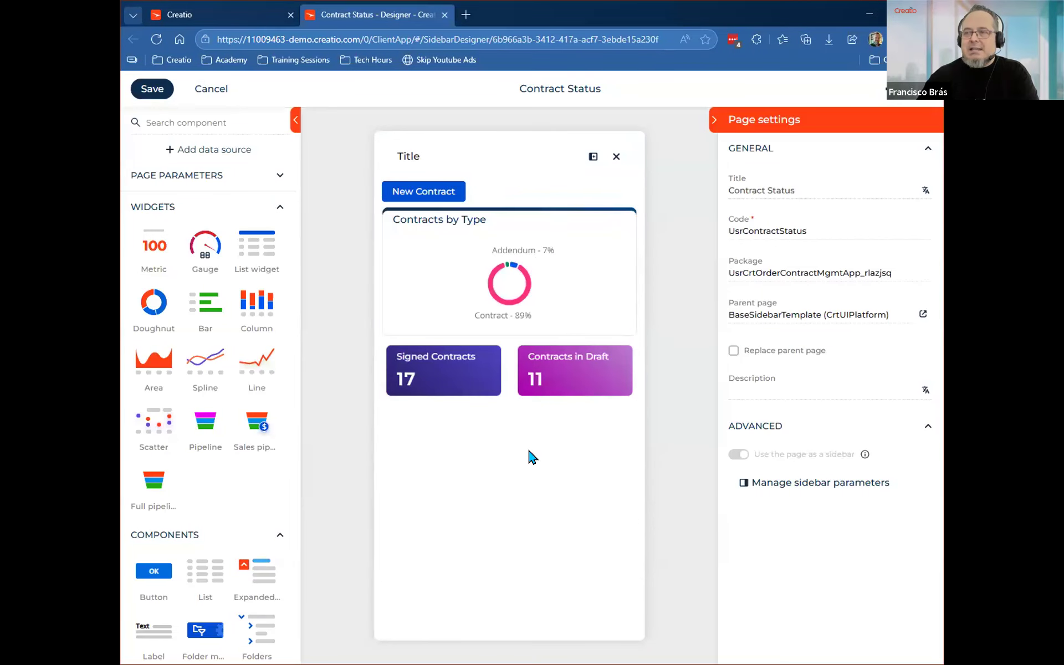
{"action": "left_click", "coordinate": [893, 98]}
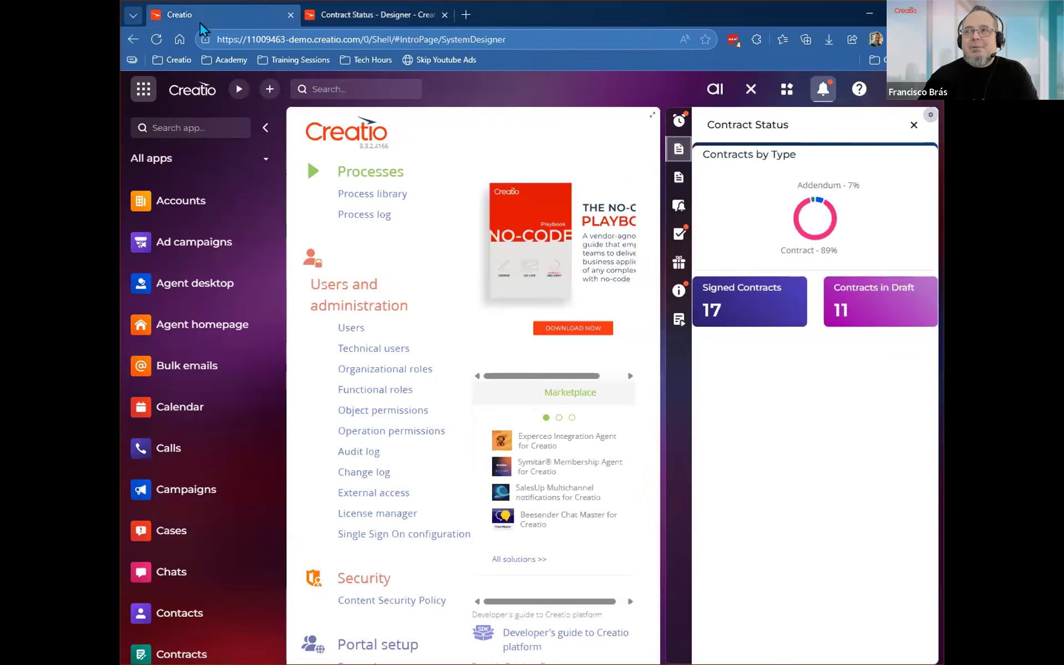
{"action": "left_click", "coordinate": [201, 22]}
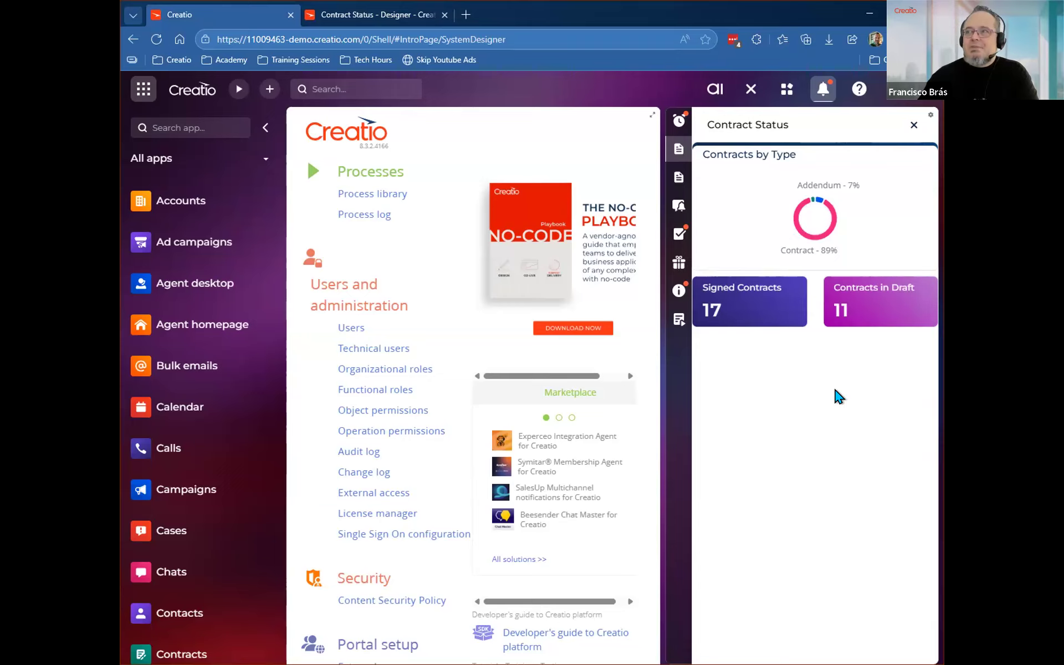
{"action": "left_click", "coordinate": [367, 18]}
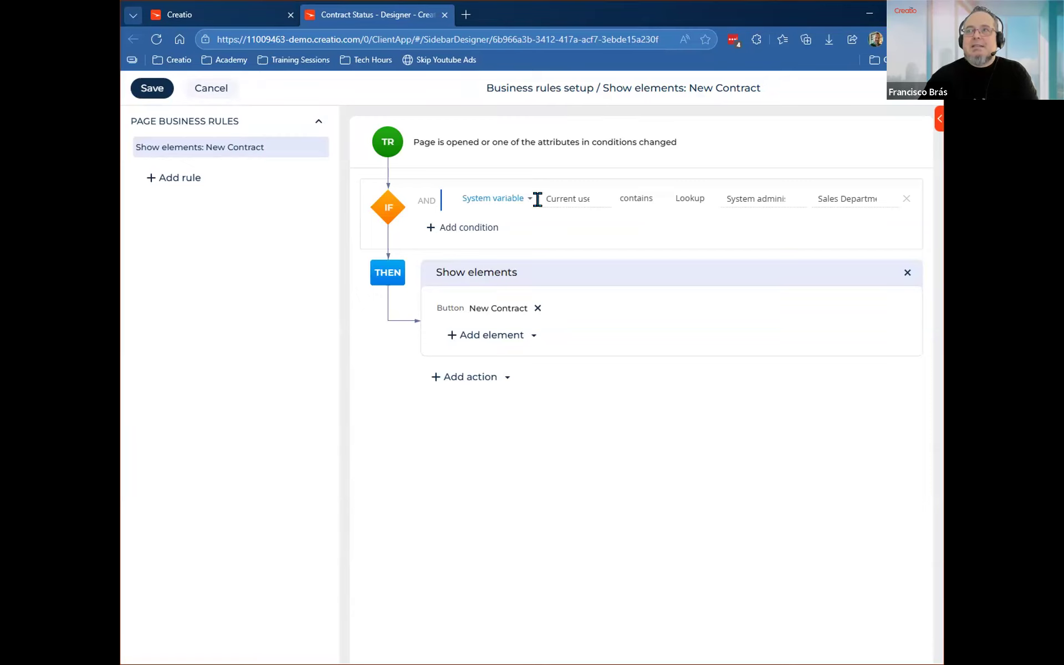
Examine the system variables available for the New Contract rule's condition, and its Show elements action.
{"action": "left_click", "coordinate": [577, 195]}
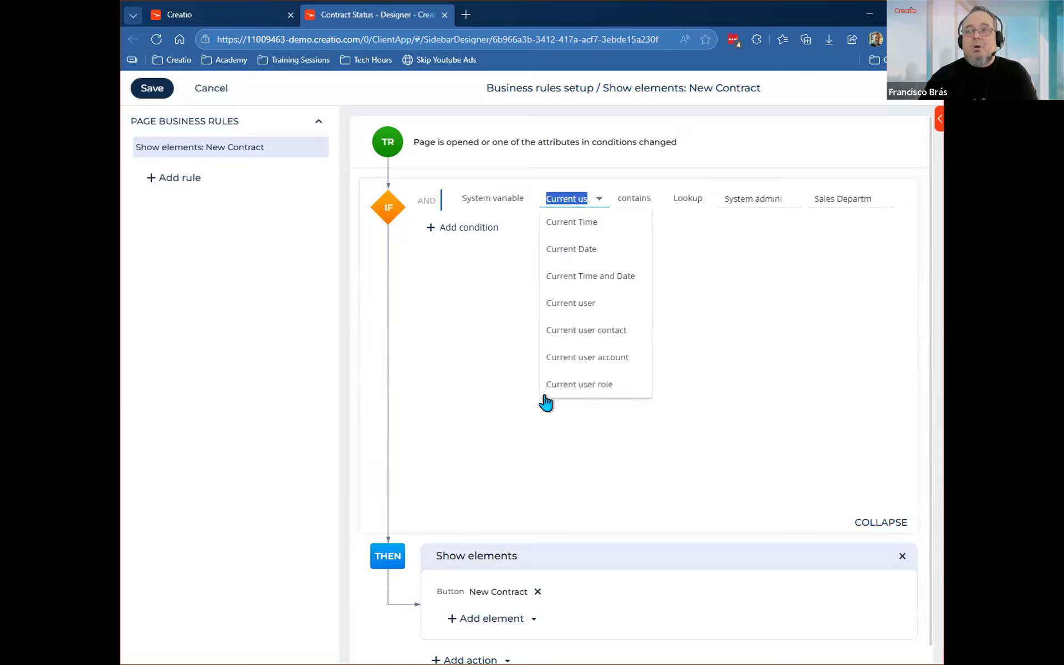
{"action": "left_click", "coordinate": [456, 369]}
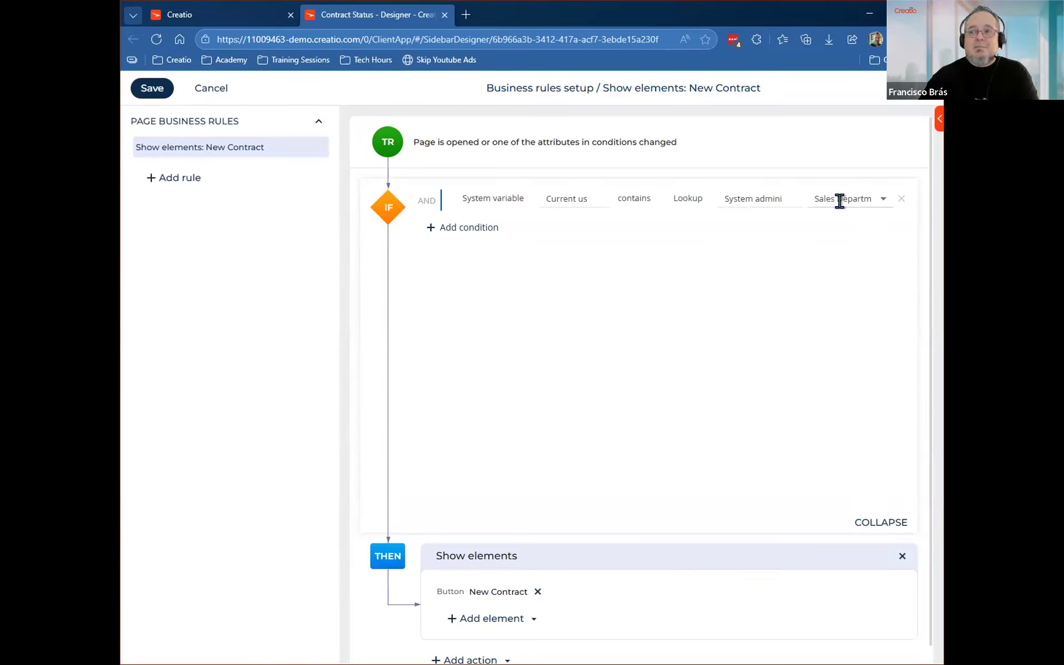
{"action": "scroll", "coordinate": [563, 528], "scroll_direction": "down", "scroll_amount": 1}
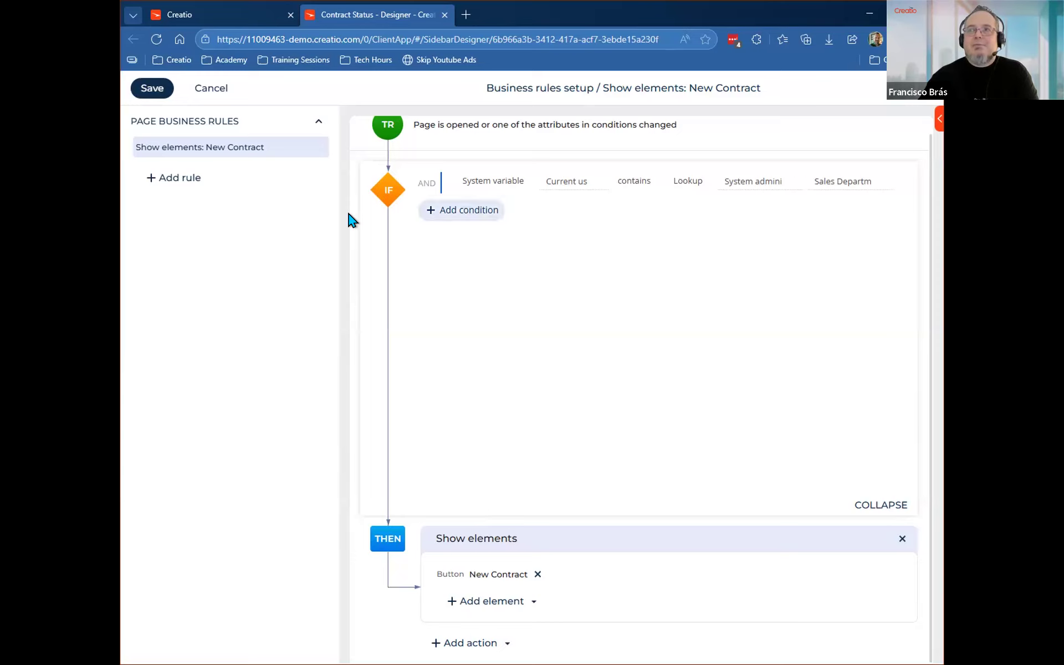
Return to the System Designer and open a new InPrivate browser window.
{"action": "left_click", "coordinate": [226, 10]}
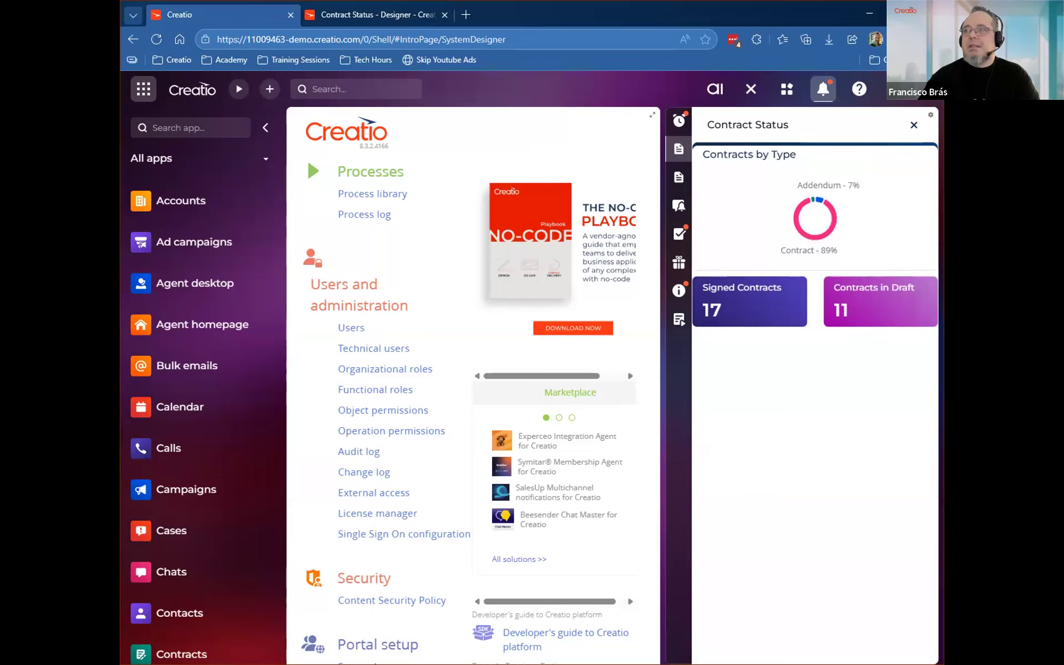
{"action": "left_click", "coordinate": [899, 40]}
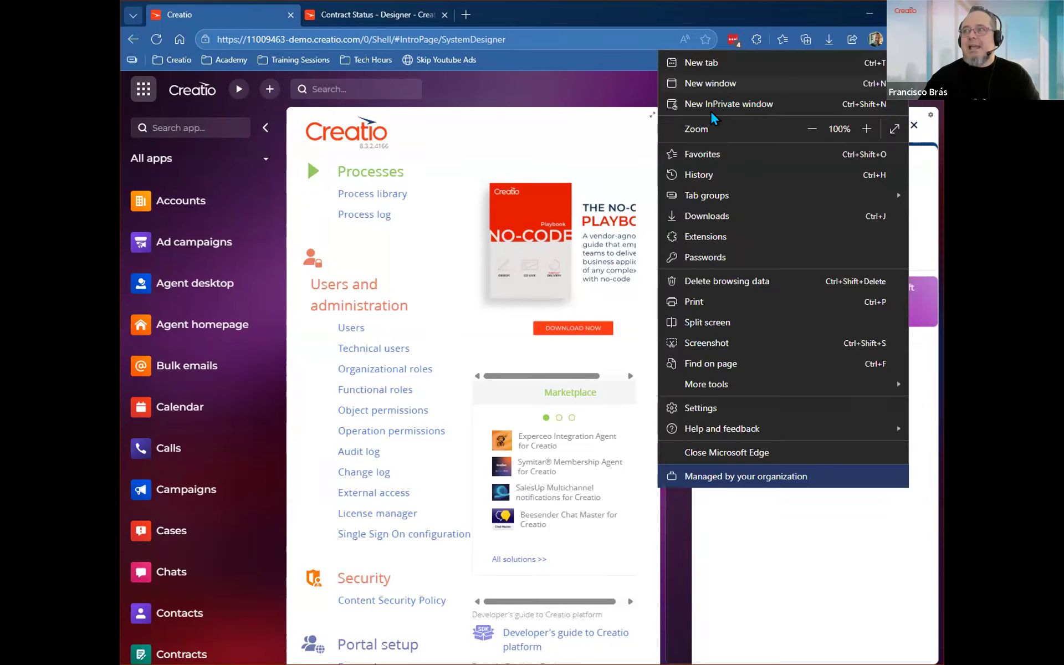
{"action": "left_click", "coordinate": [713, 106]}
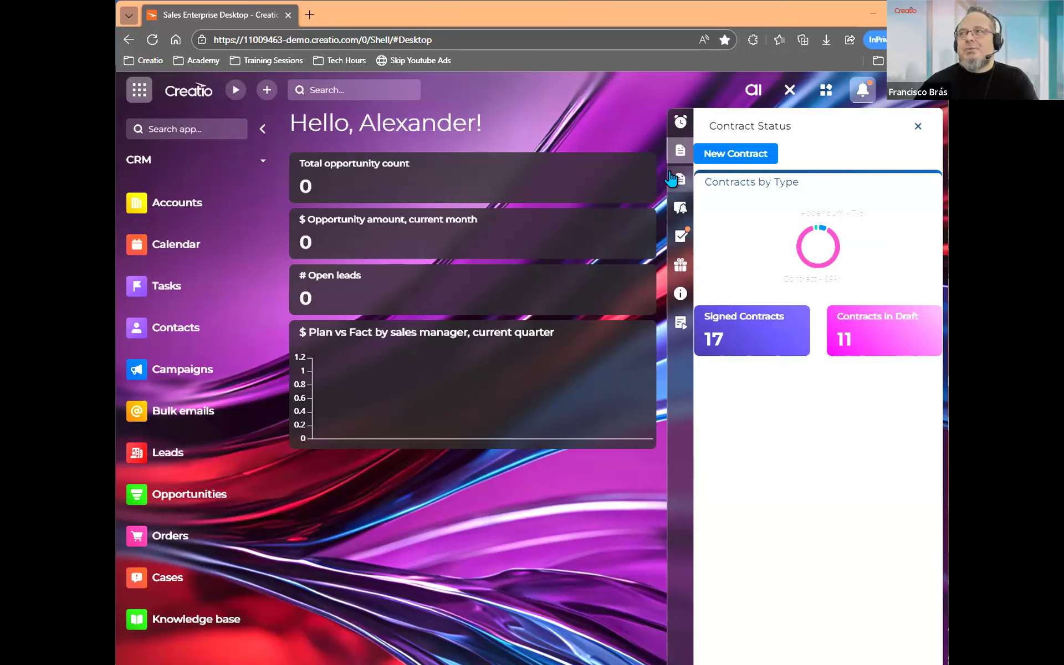
Open the Reminders sidebar from the notifications panel in the designer, examine it, and close its designer tab.
{"action": "left_click", "coordinate": [679, 125]}
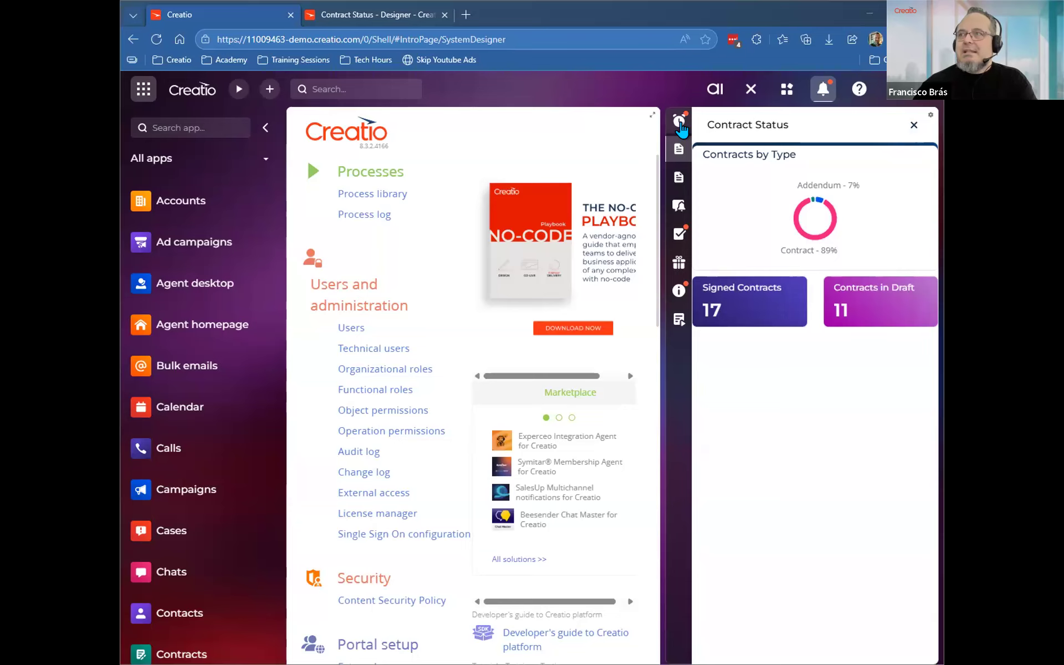
{"action": "left_click", "coordinate": [680, 122]}
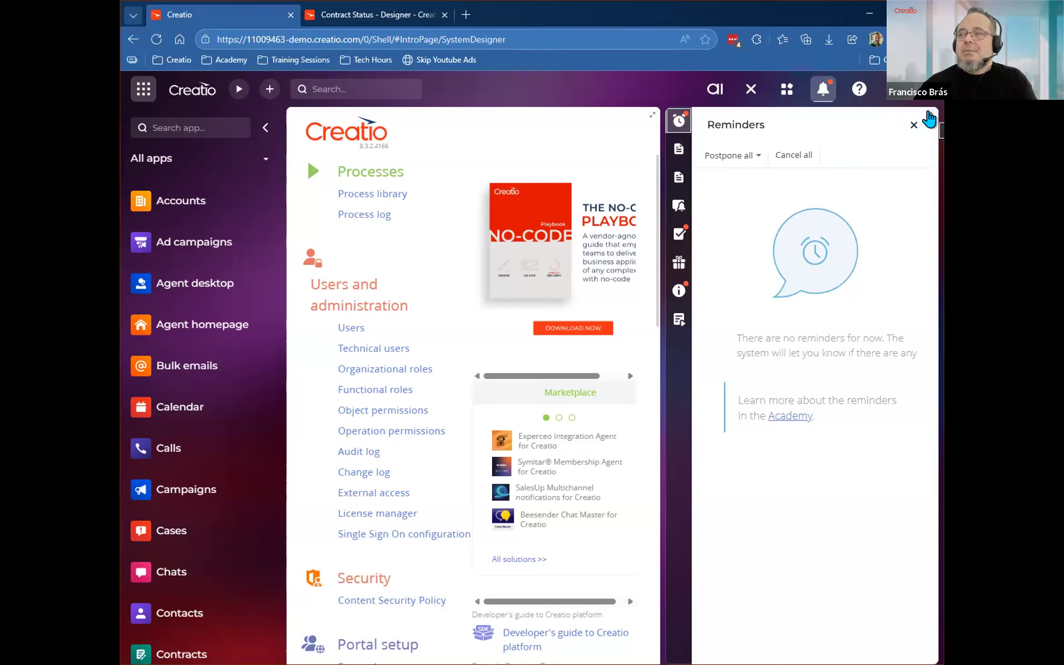
{"action": "left_click", "coordinate": [929, 118]}
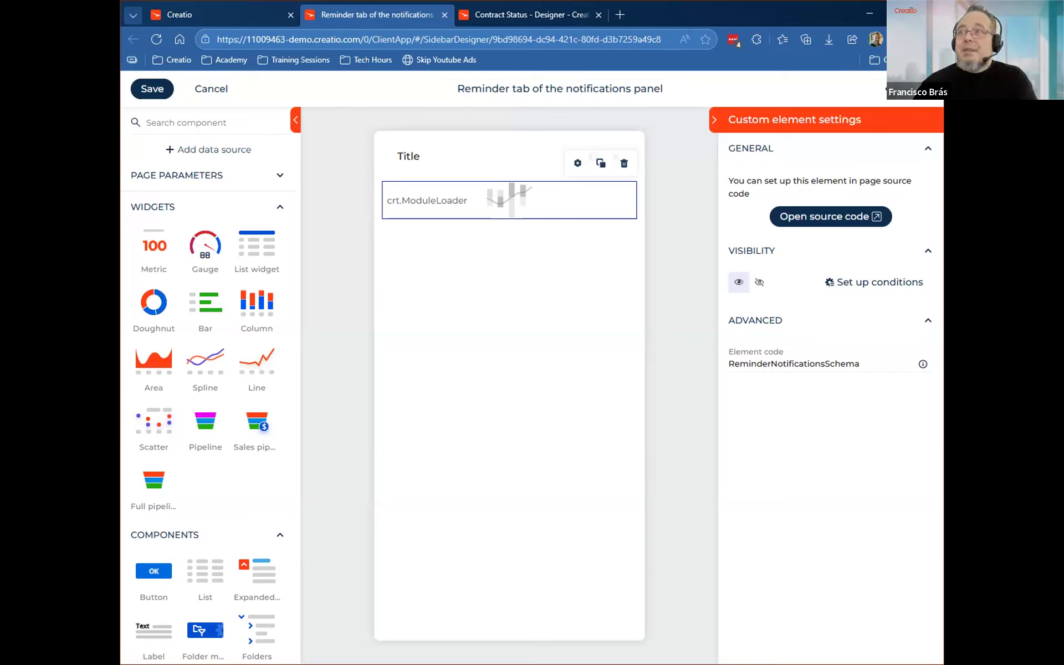
{"action": "left_click", "coordinate": [446, 15]}
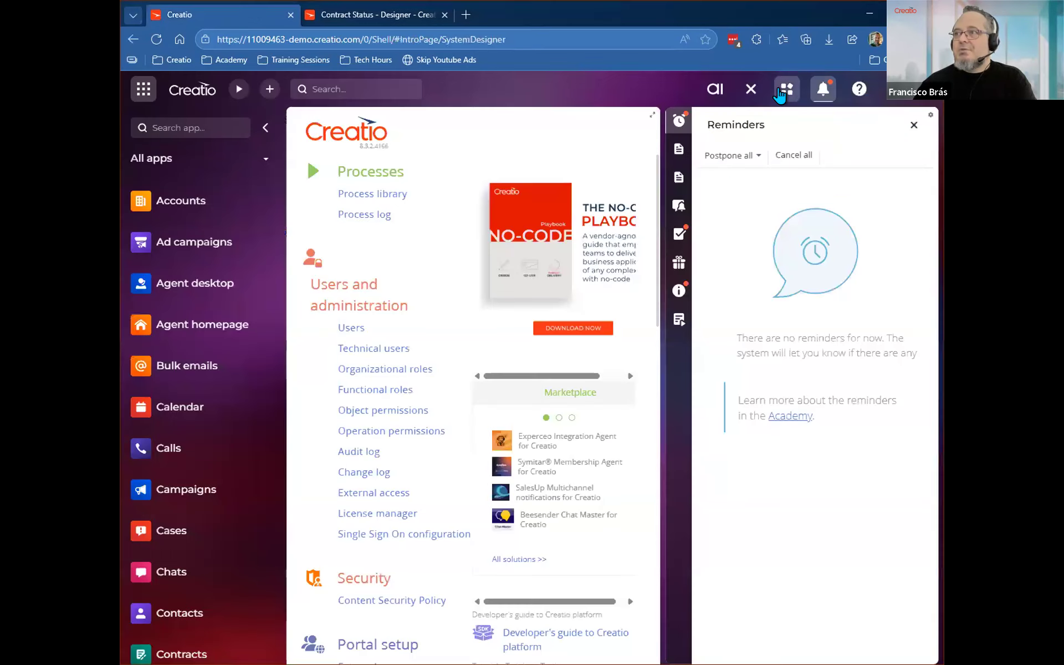
Open the communications panel's Feed sidebar in the designer, examine its Feed element settings, and return to the System Designer.
{"action": "left_click", "coordinate": [781, 91]}
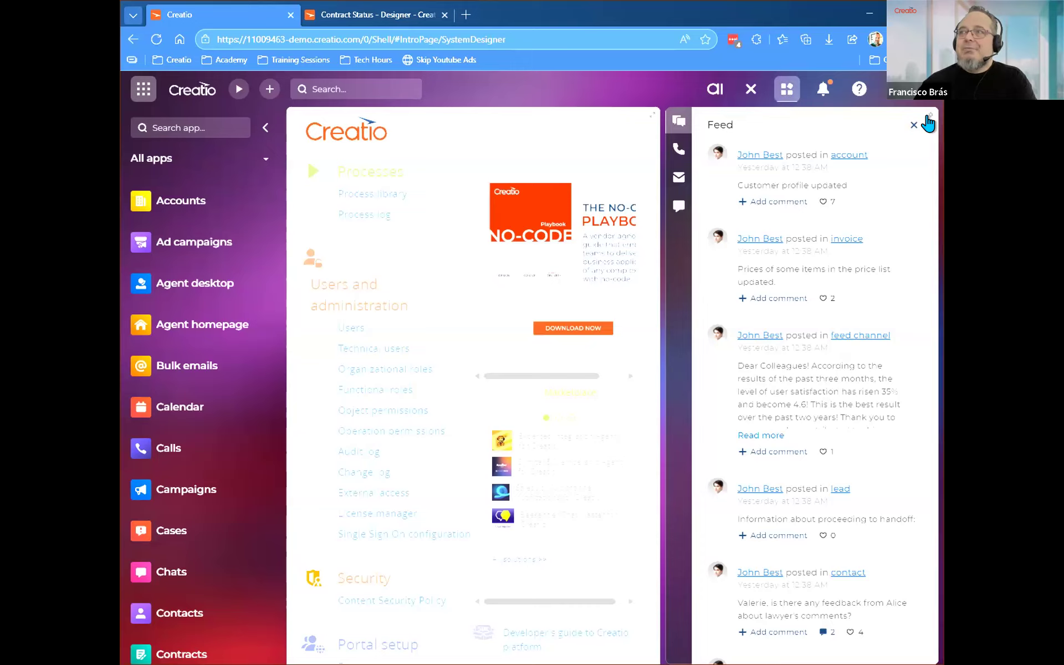
{"action": "left_click", "coordinate": [454, 198]}
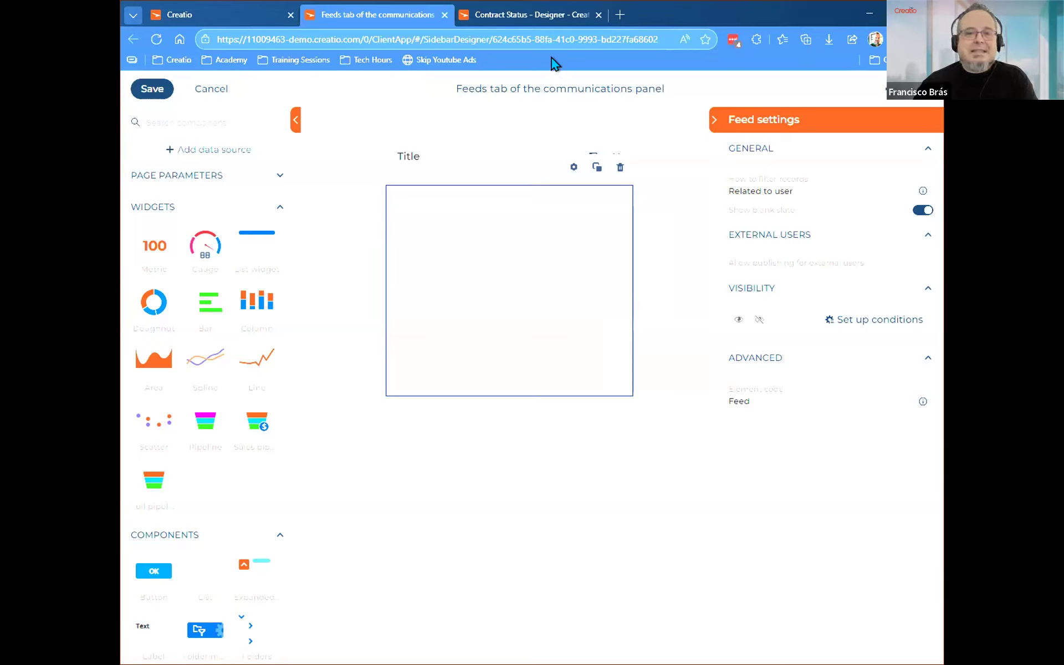
{"action": "left_click", "coordinate": [220, 11]}
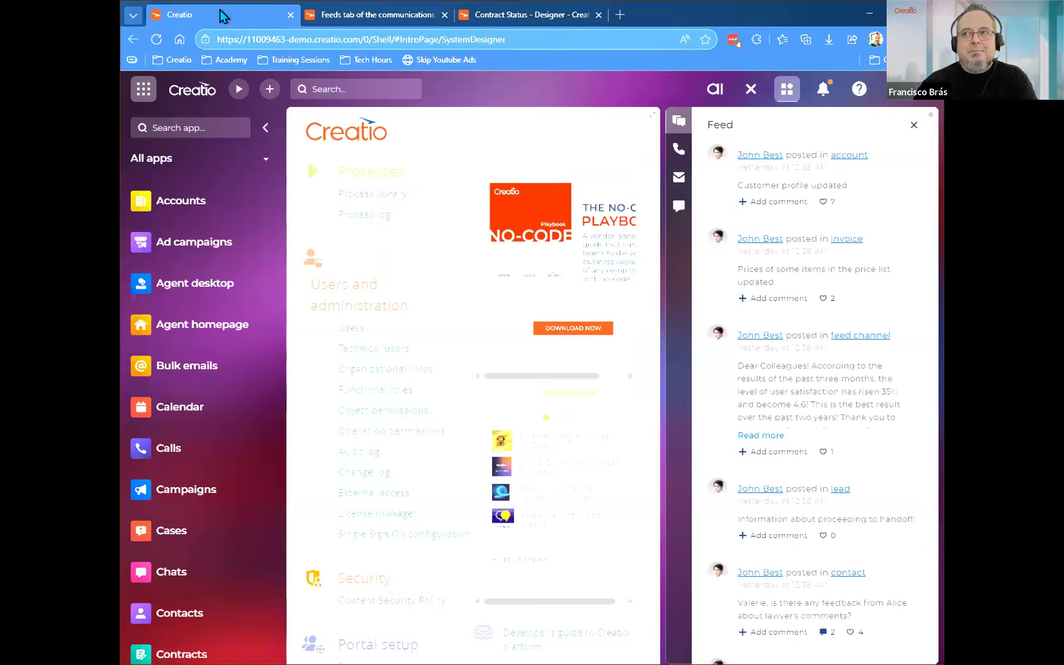